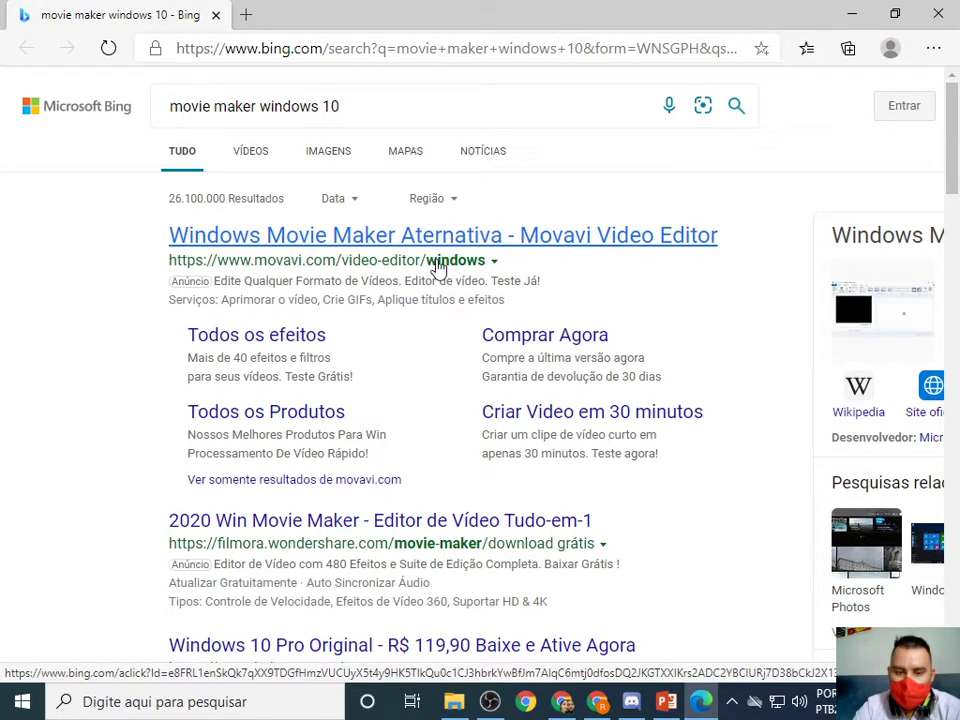
# Open the Movavi Video Editor review page and dismiss the translation offer.
pyautogui.click(422, 257)
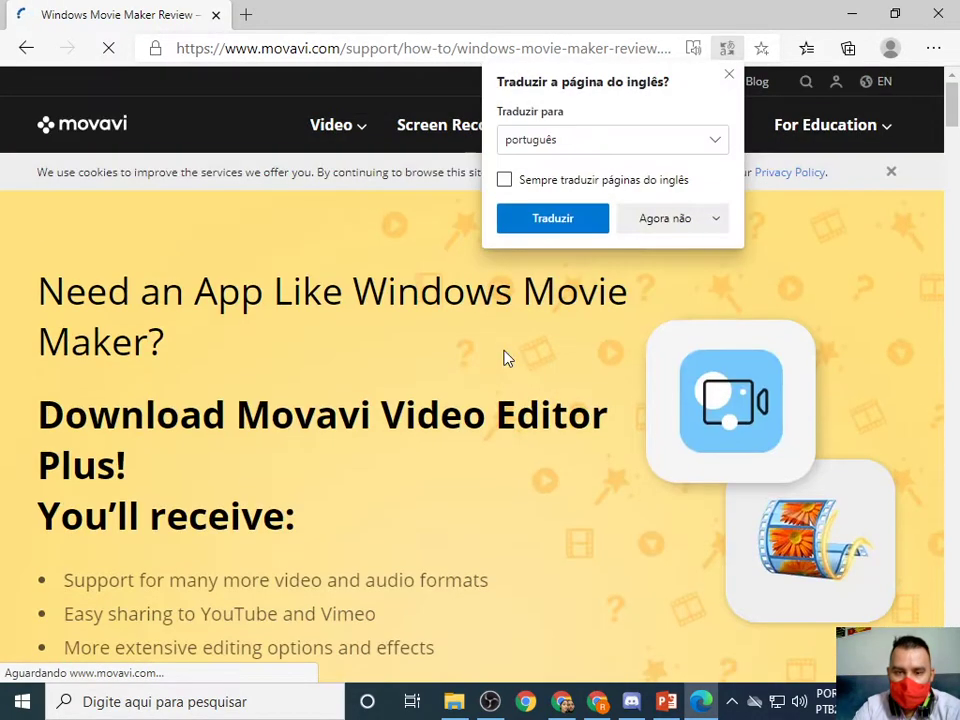
pyautogui.click(728, 76)
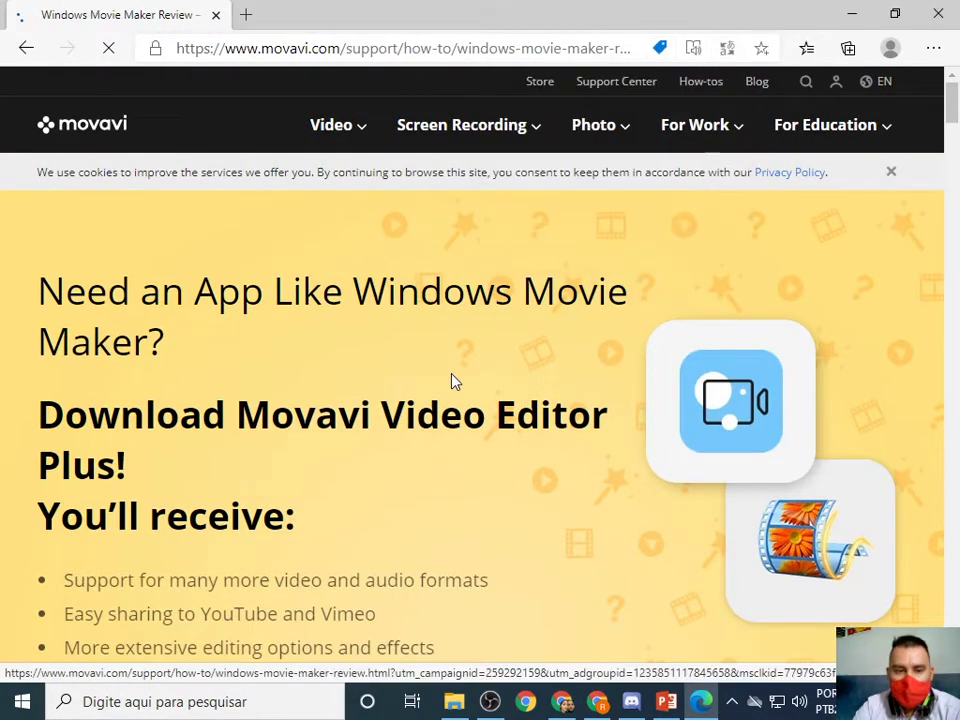
pyautogui.scroll(-2, 452, 381)
pyautogui.scroll(-2, 452, 381)
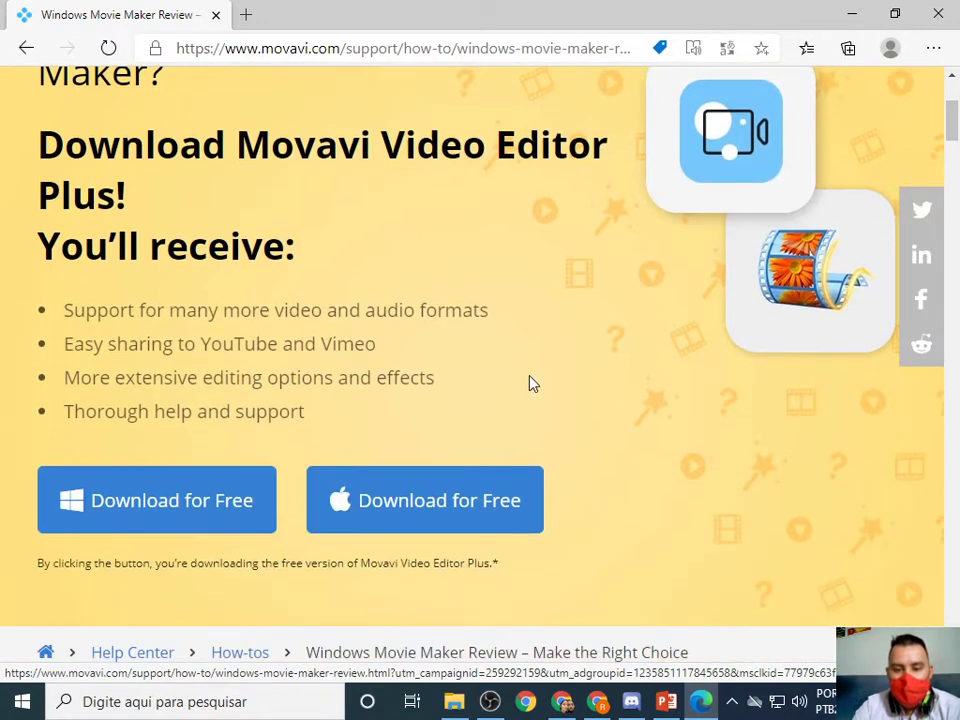
pyautogui.scroll(1, 530, 384)
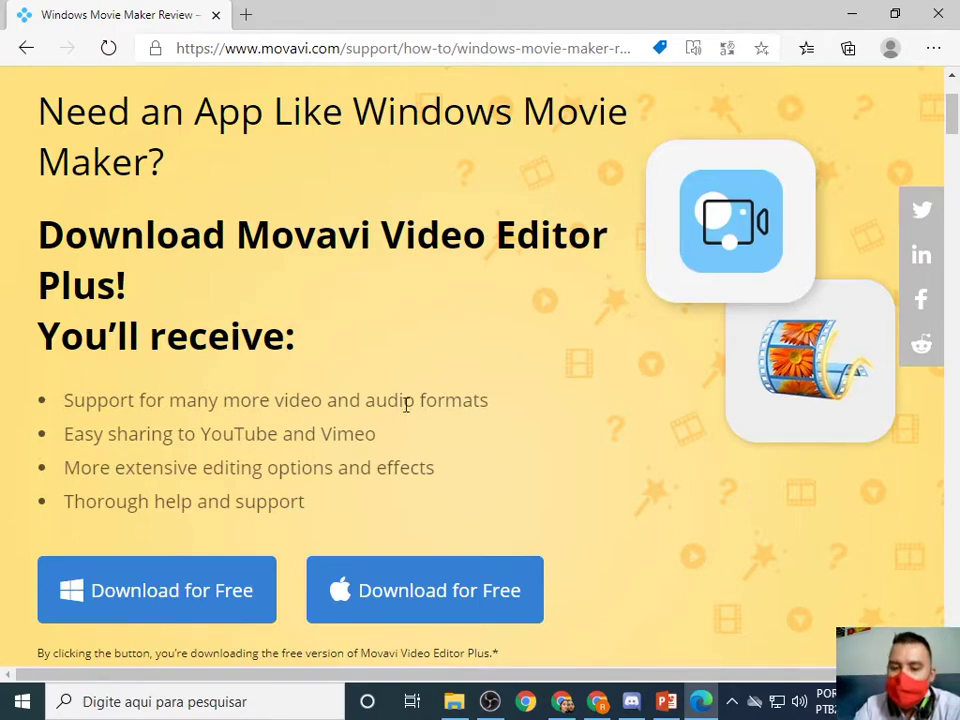
# Read down the Windows Movie Maker vs Movavi Video Editor Plus comparison, then start a Windows search.
pyautogui.scroll(-10, 429, 431)
pyautogui.scroll(-3, 480, 470)
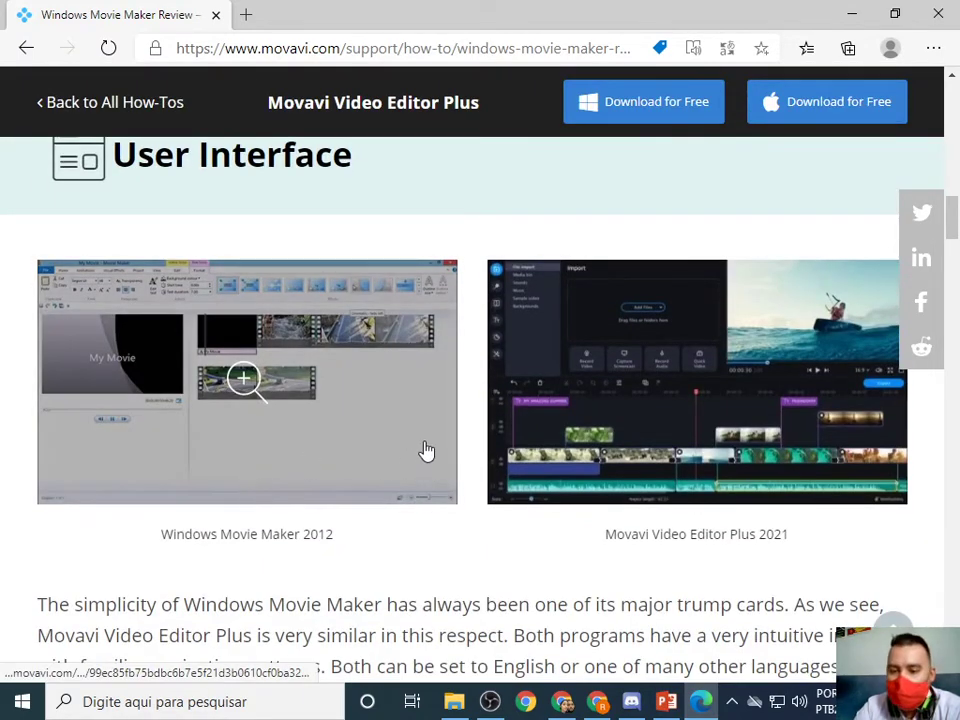
pyautogui.scroll(-7, 823, 469)
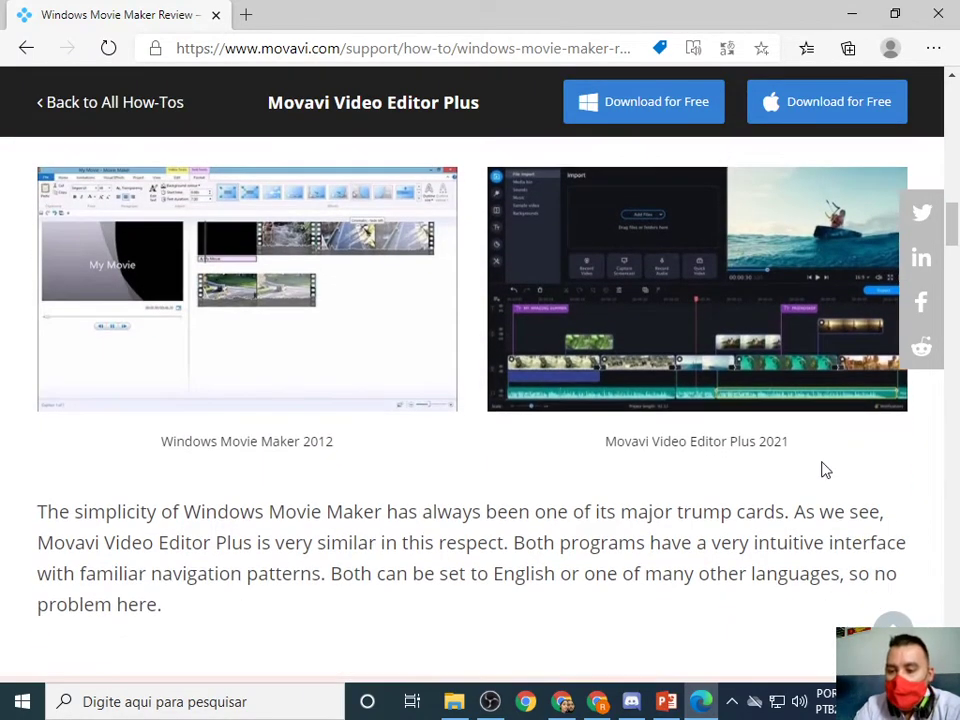
pyautogui.scroll(-3, 740, 480)
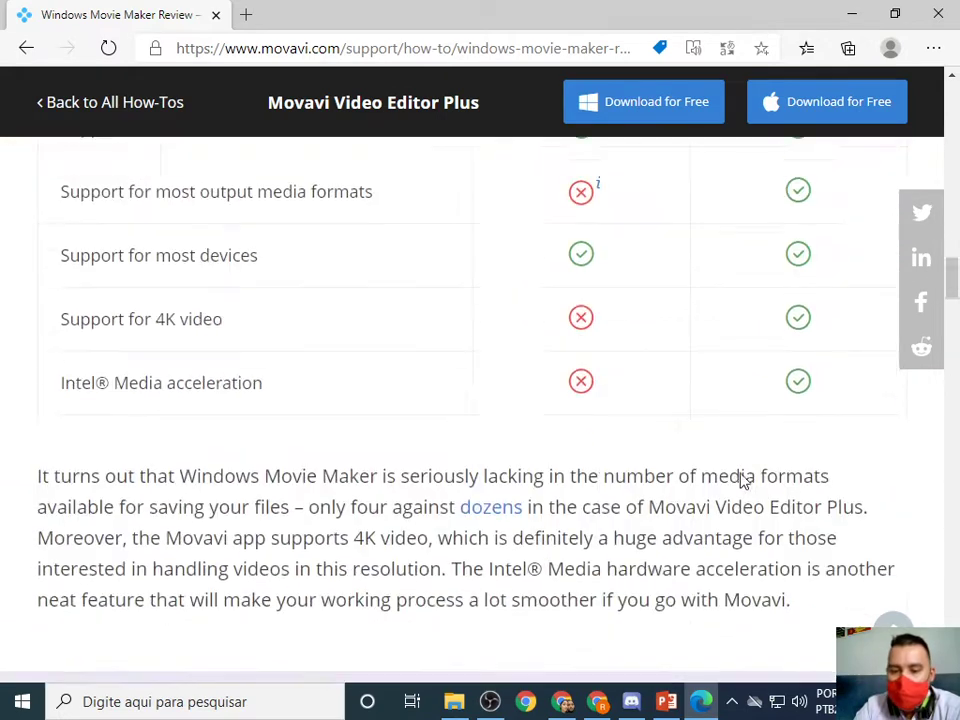
pyautogui.click(240, 700)
# Search Windows for 'play' and launch Microsoft Store from the app results.
pyautogui.write('m')
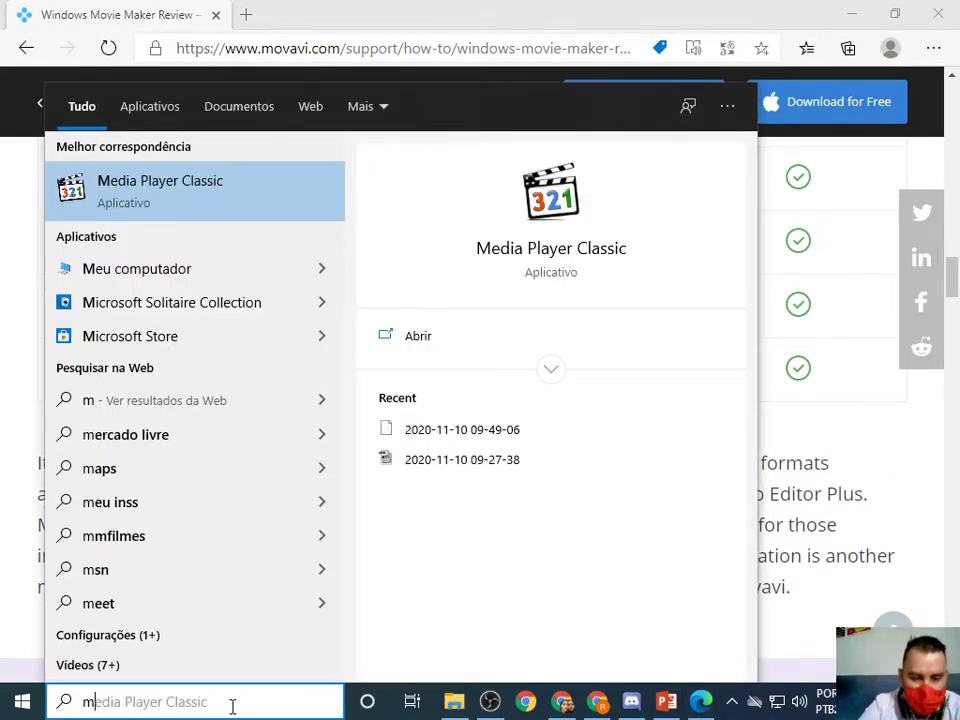
pyautogui.write('o')
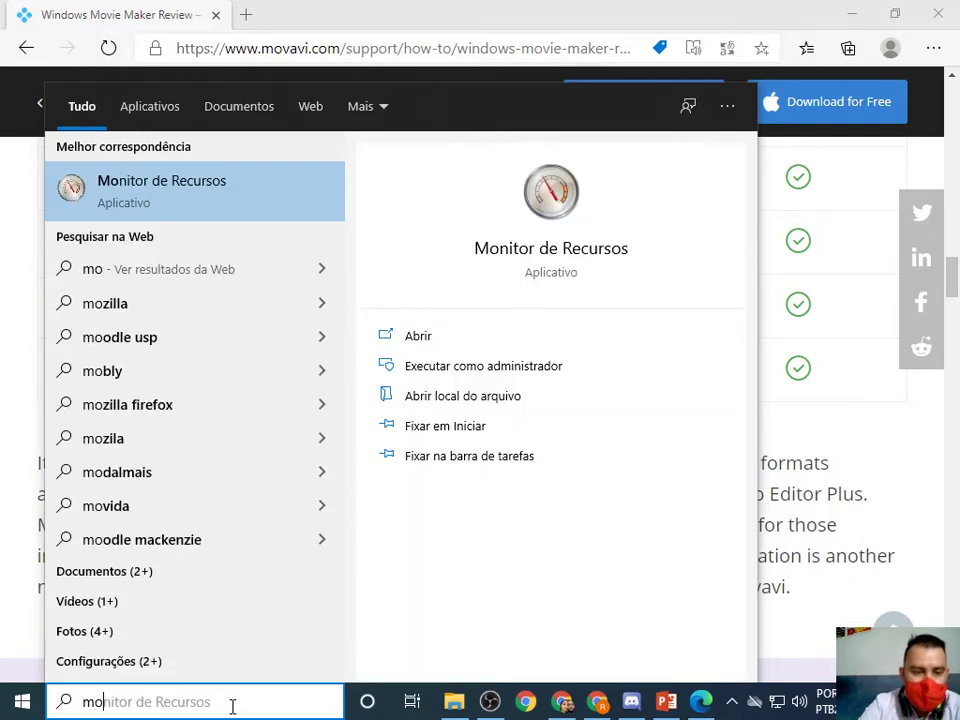
pyautogui.press('BackSpace')
pyautogui.press('BackSpace')
pyautogui.write('play')
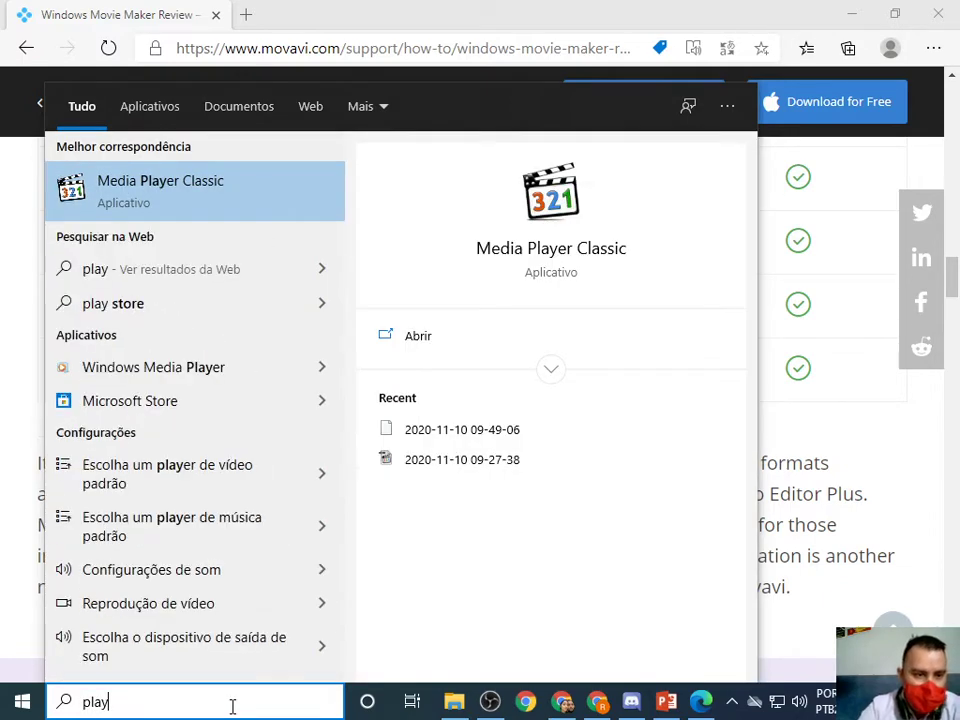
pyautogui.press('BackSpace')
pyautogui.press('BackSpace')
pyautogui.press('BackSpace')
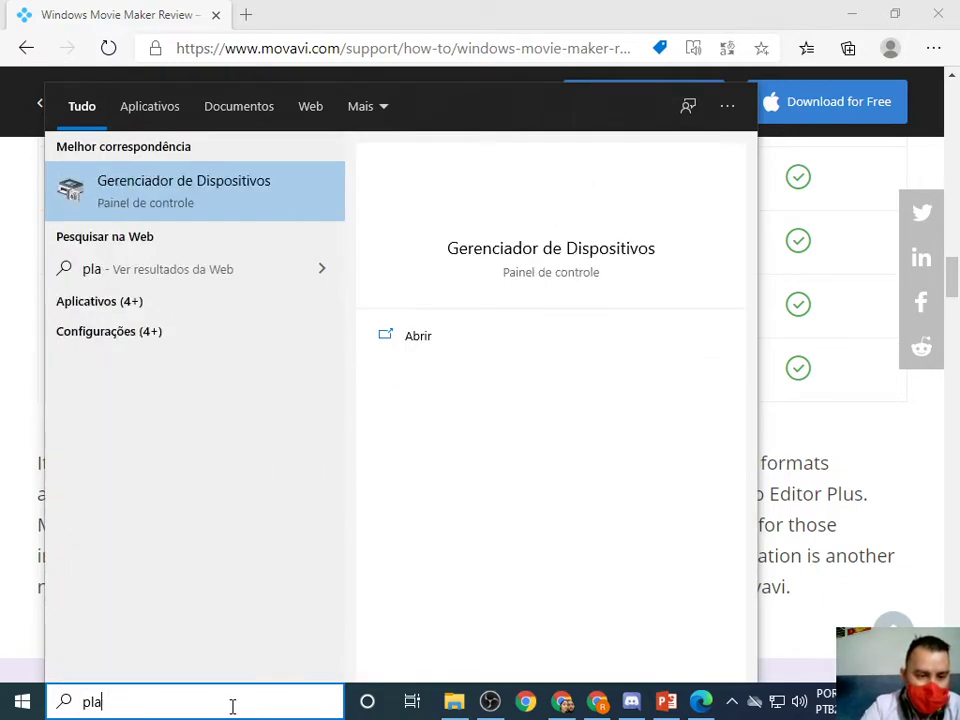
pyautogui.press('BackSpace')
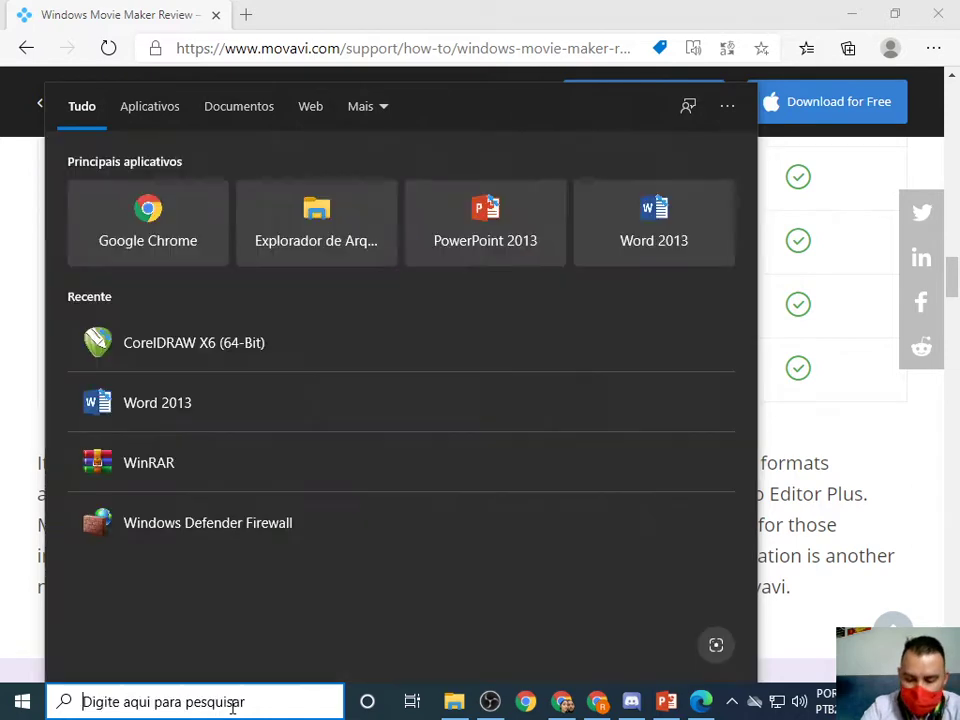
pyautogui.write('pla')
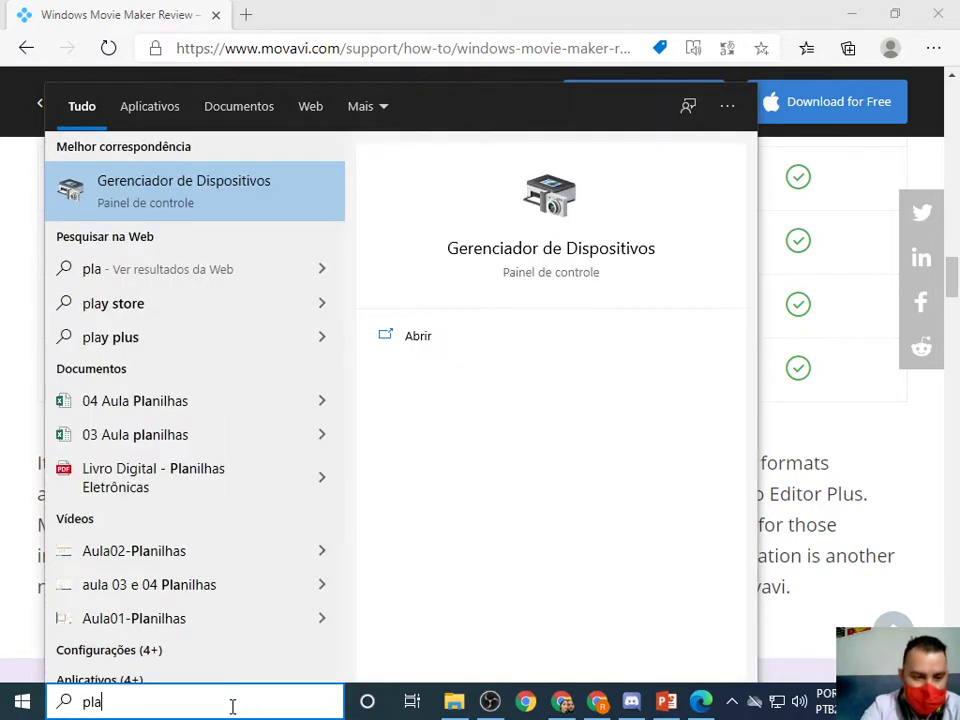
pyautogui.write('y')
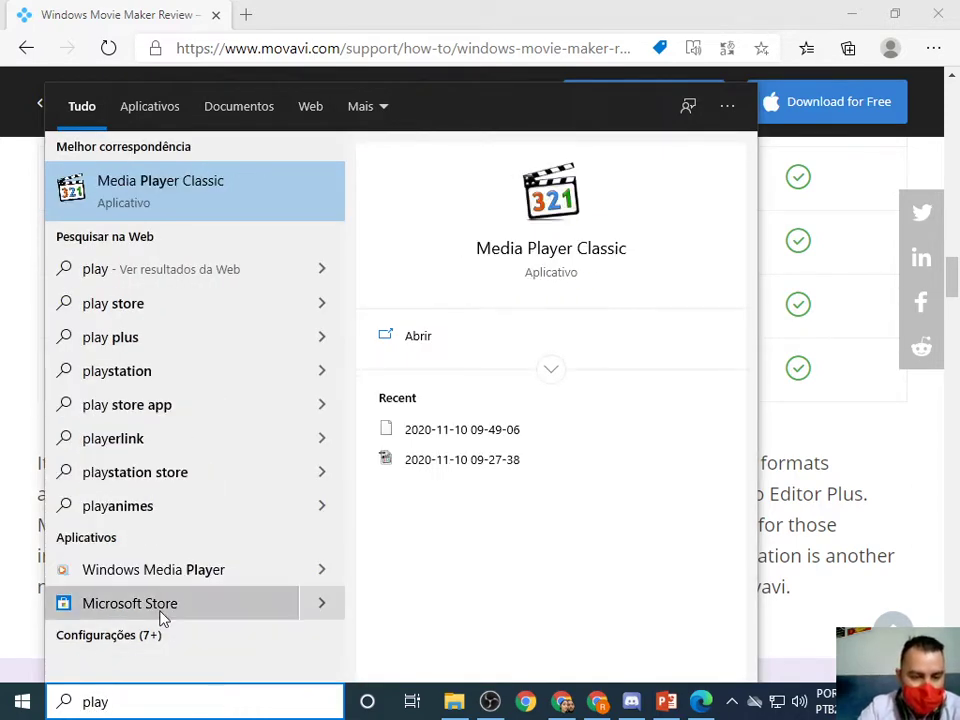
pyautogui.click(190, 608)
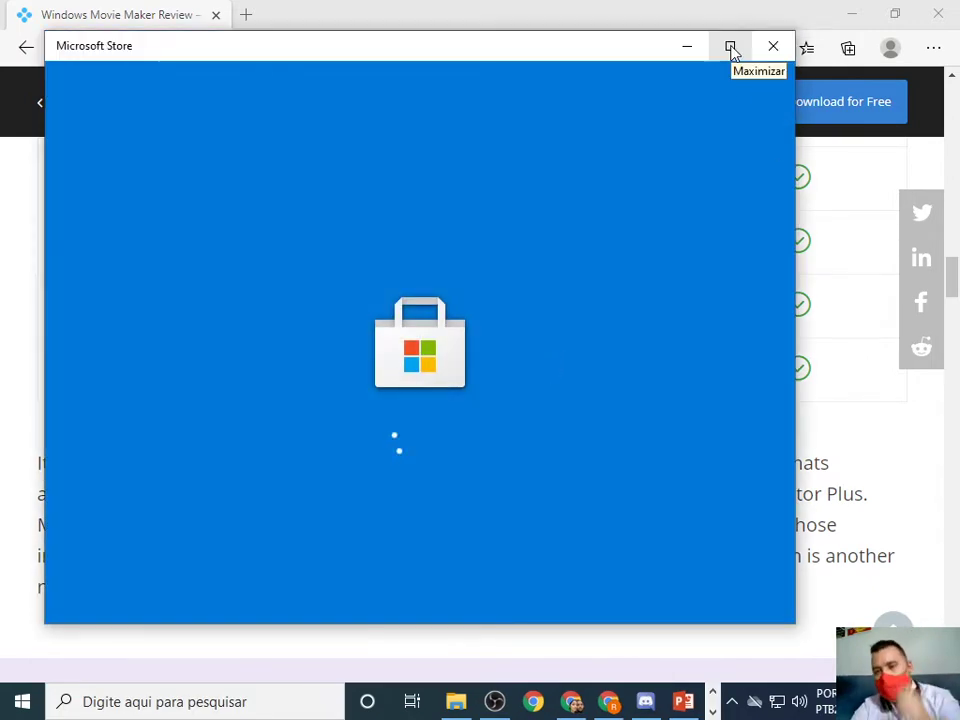
# Maximize the Store, search 'movi', open Movie Maker 10 - FREE and request it with Obter.
pyautogui.click(731, 49)
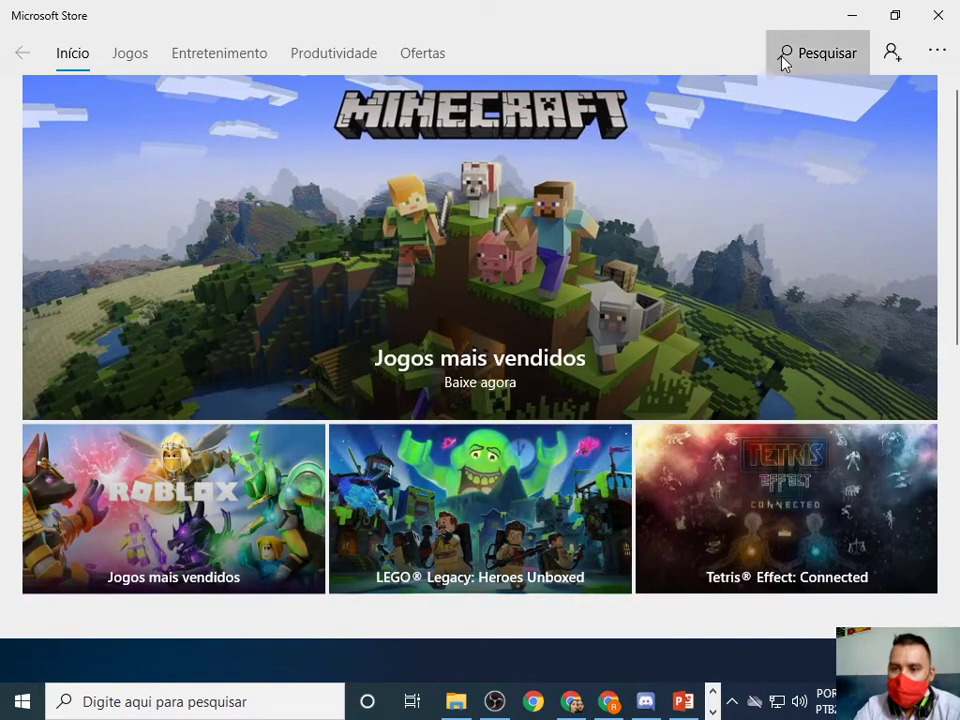
pyautogui.click(785, 63)
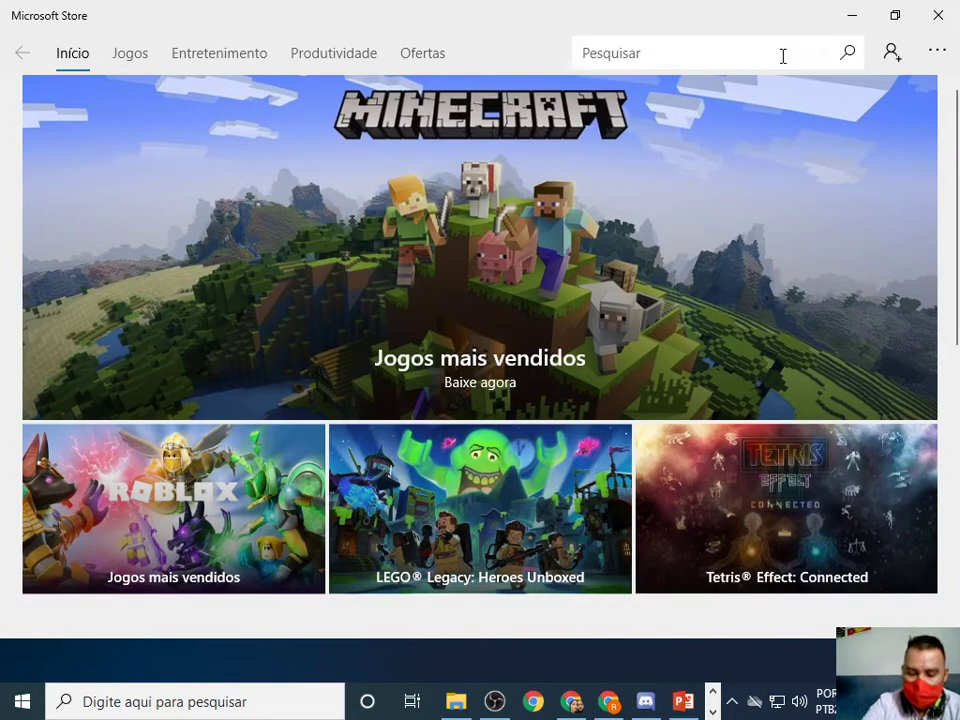
pyautogui.write('movi')
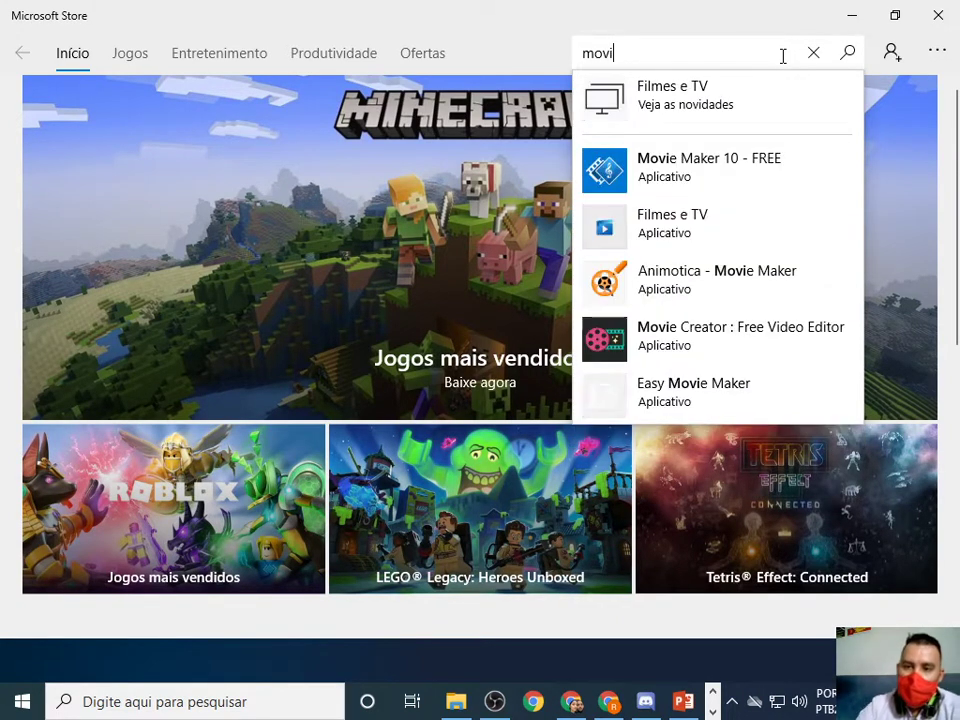
pyautogui.click(668, 180)
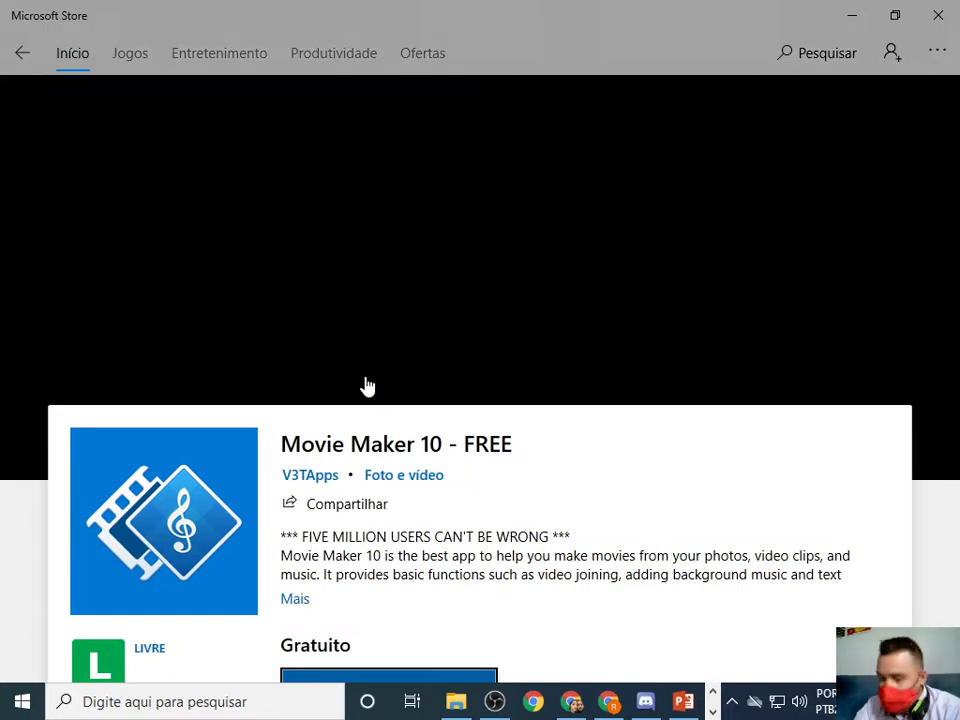
pyautogui.scroll(-2, 370, 385)
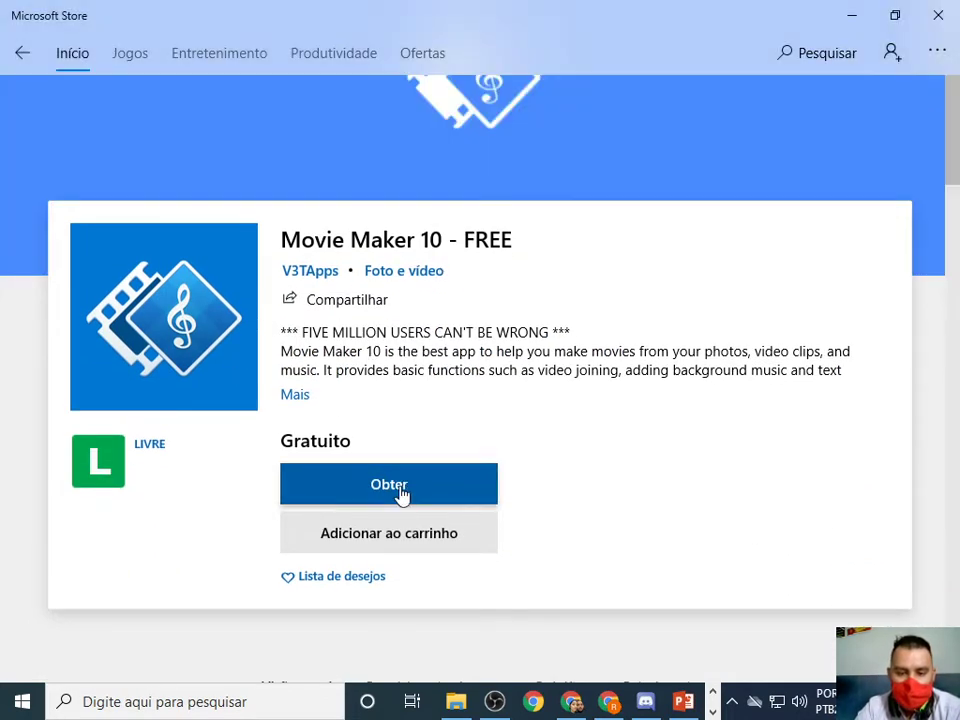
pyautogui.click(401, 493)
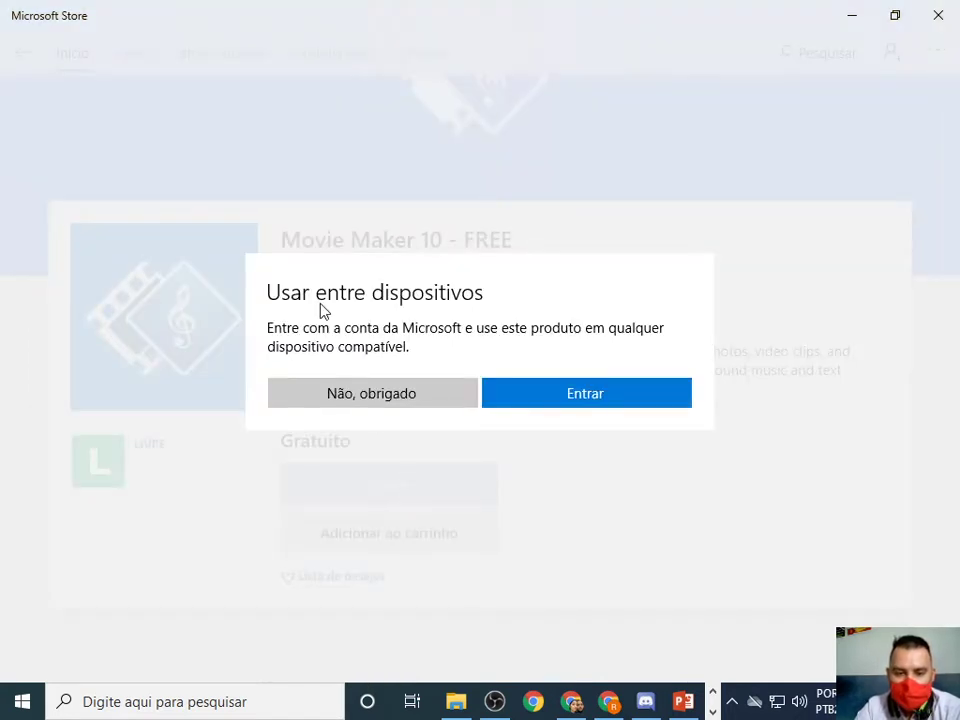
# Skip Microsoft account sign-in so the 205,9 MB Movie Maker download runs, checking OneDrive status.
pyautogui.click(367, 395)
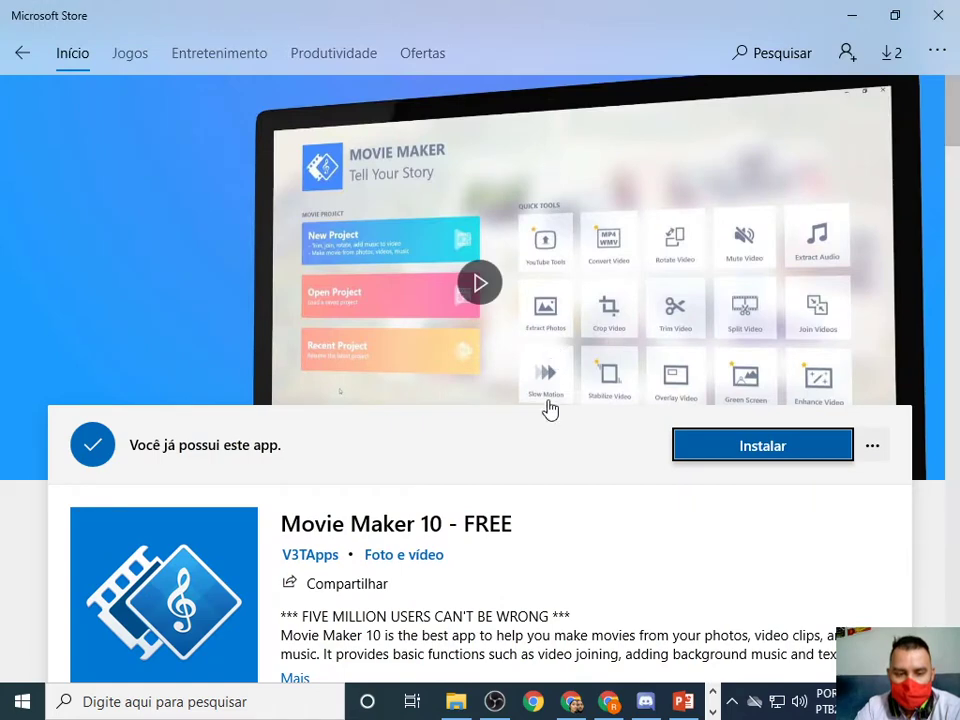
pyautogui.scroll(-2, 519, 462)
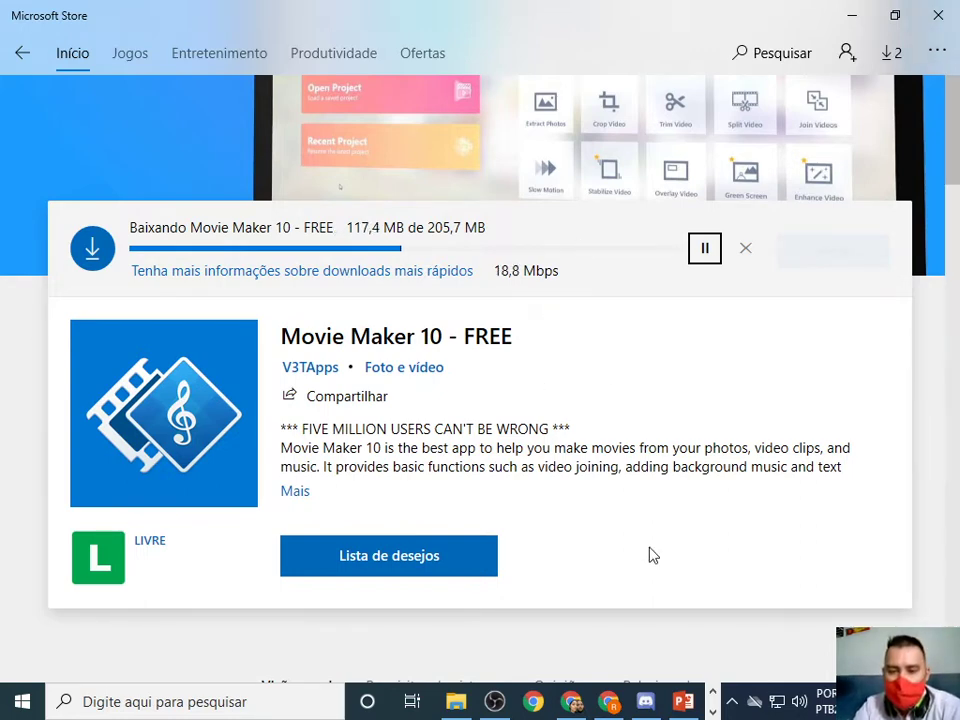
pyautogui.click(733, 704)
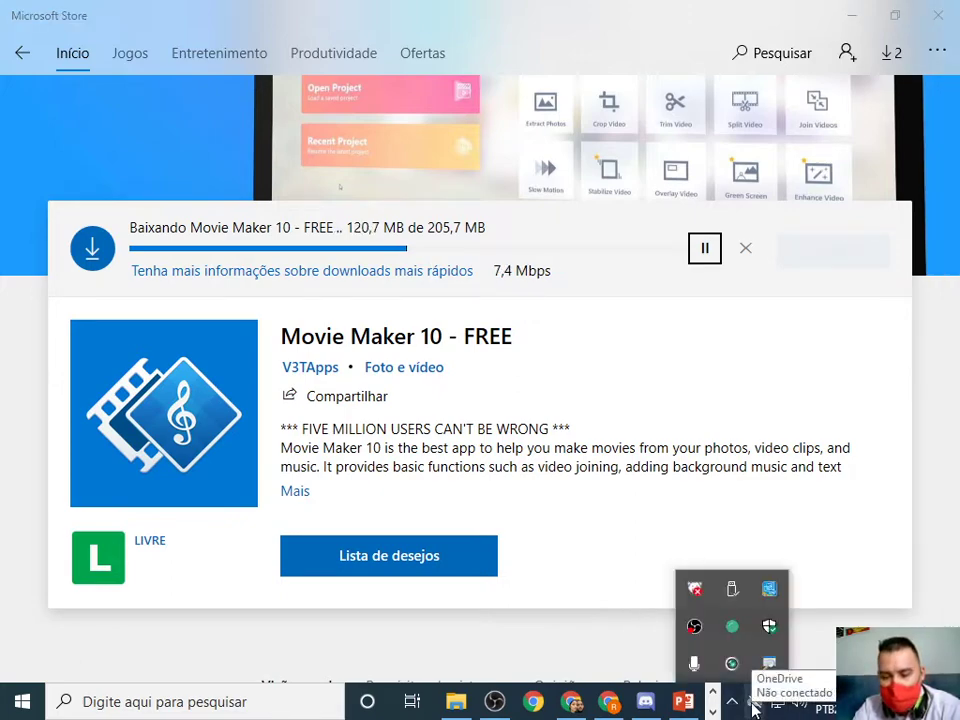
pyautogui.click(755, 705)
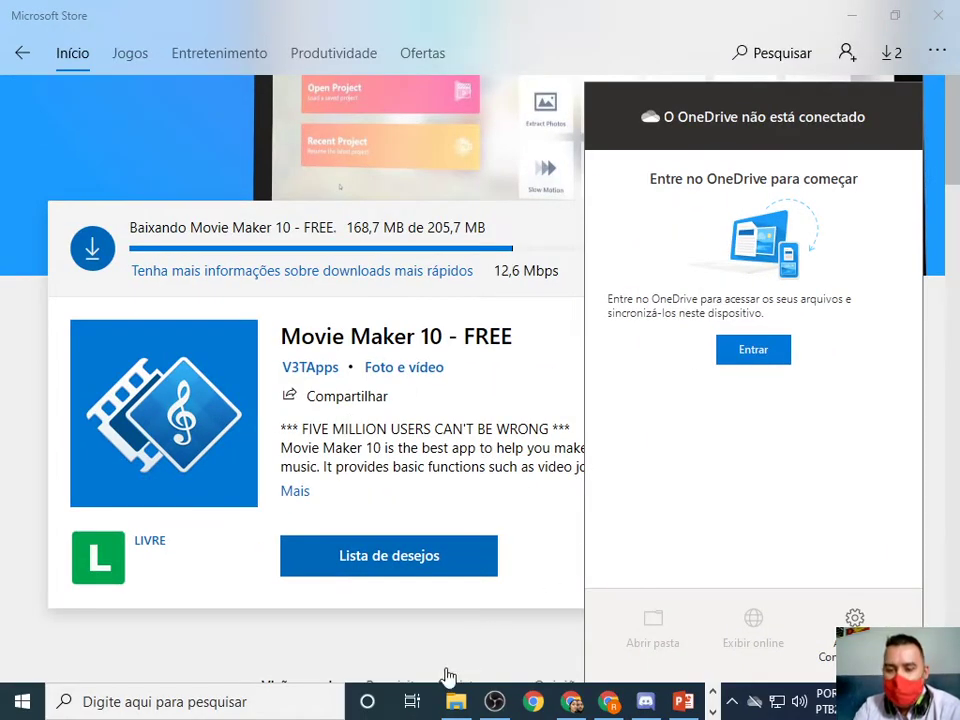
pyautogui.click(562, 40)
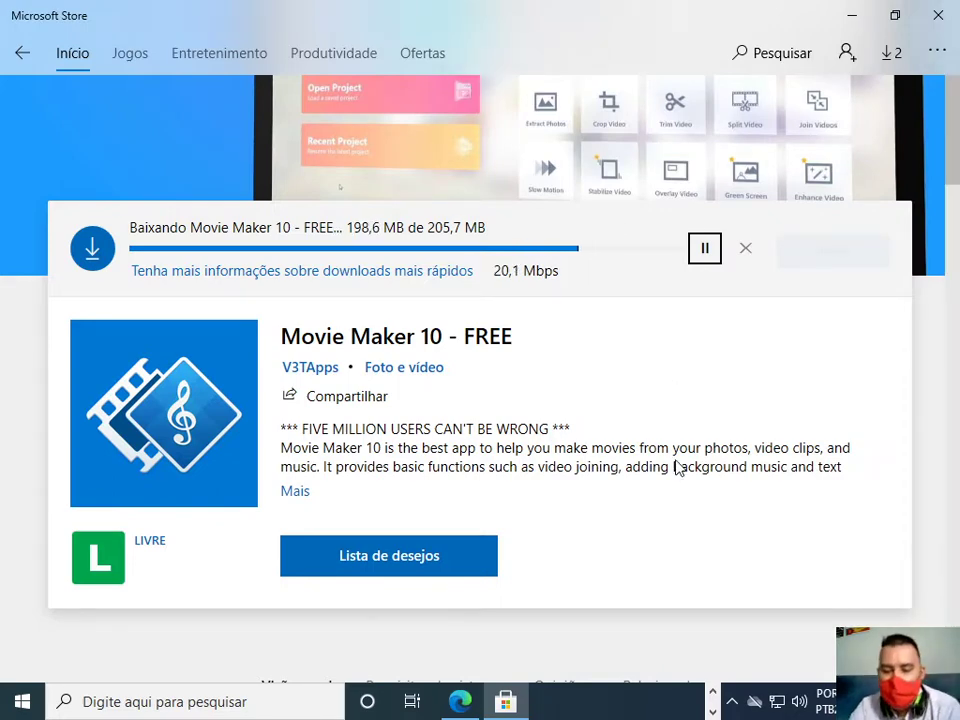
# Minimize the browser and switch to the PowerPoint presentation.
pyautogui.click(459, 703)
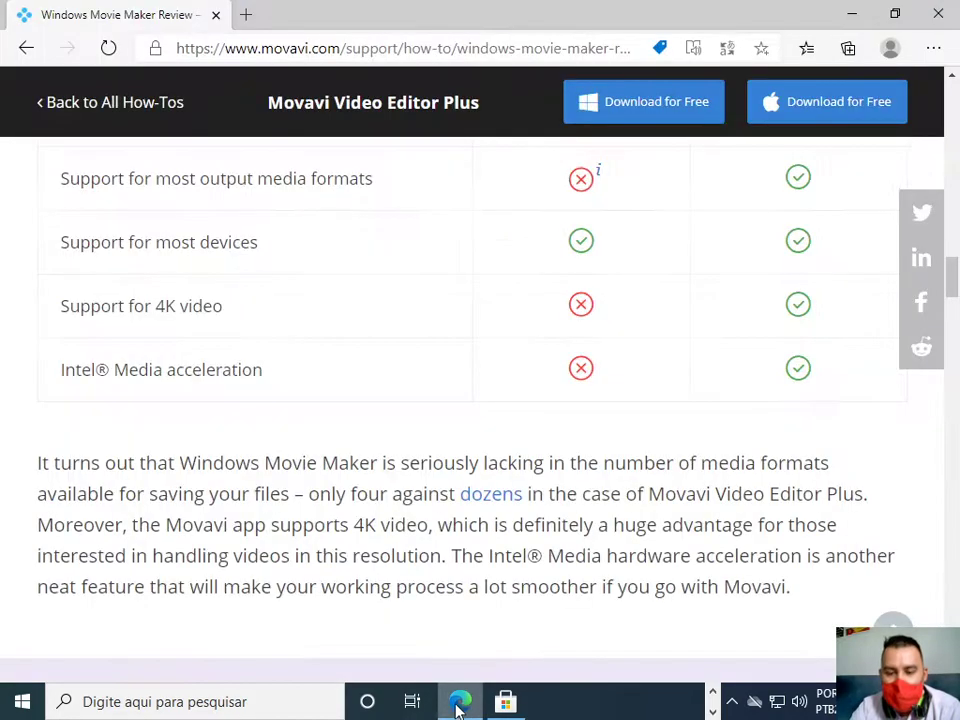
pyautogui.click(934, 15)
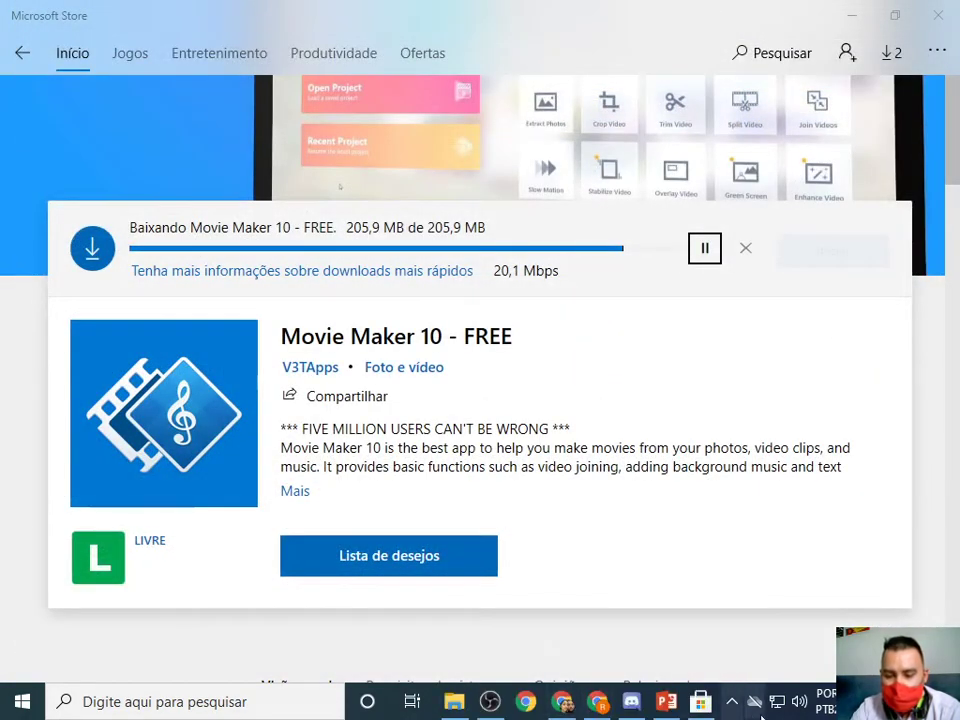
pyautogui.click(666, 701)
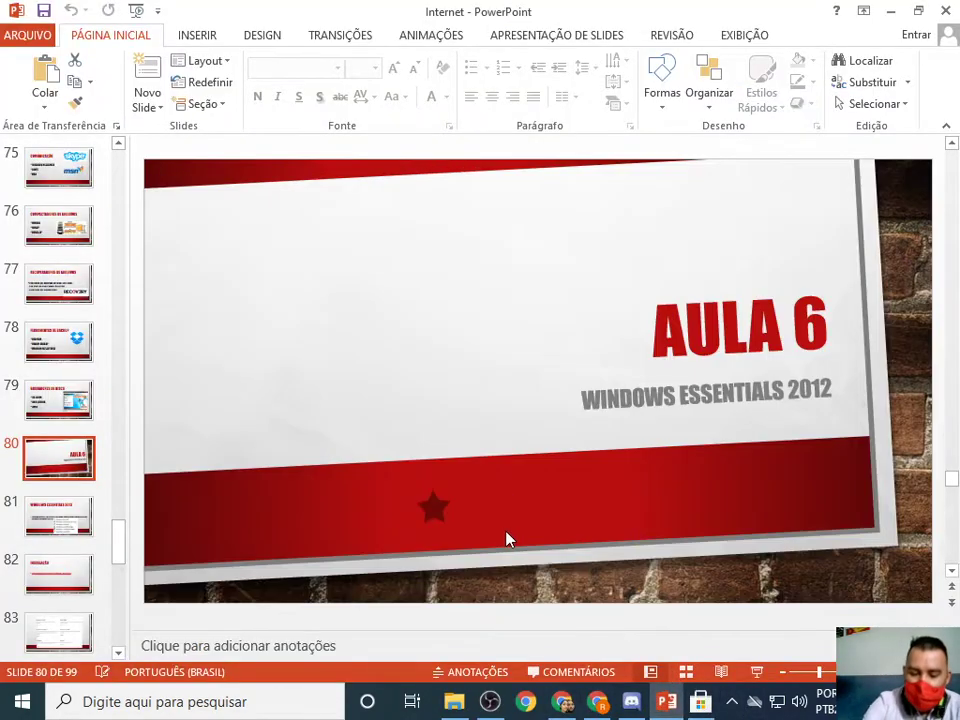
# Present the Windows Essentials slides up to Instalação, then exit and return to the browser.
pyautogui.hotkey('shift', 'F5')
pyautogui.press('Right')
pyautogui.press('Right')
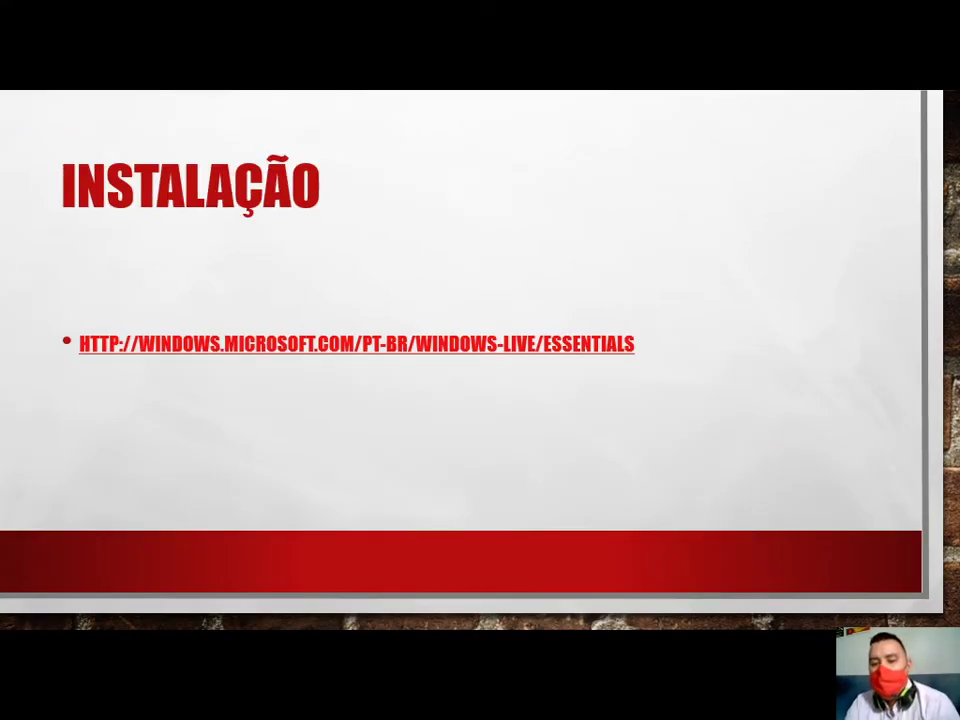
pyautogui.press('Right')
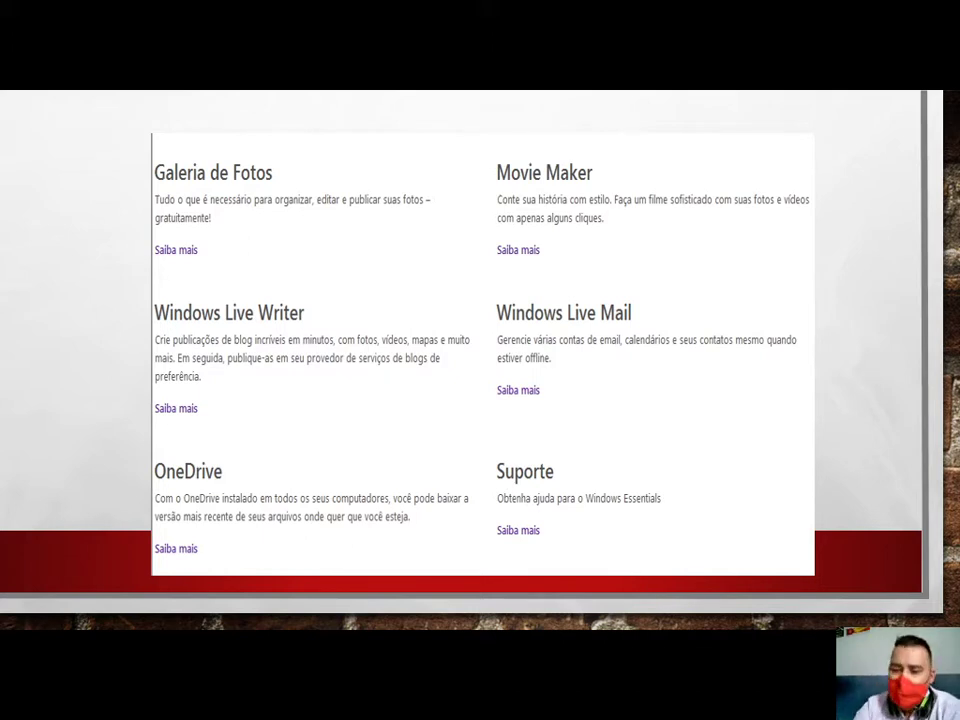
pyautogui.press('Escape')
pyautogui.hotkey('alt', 'Tab')
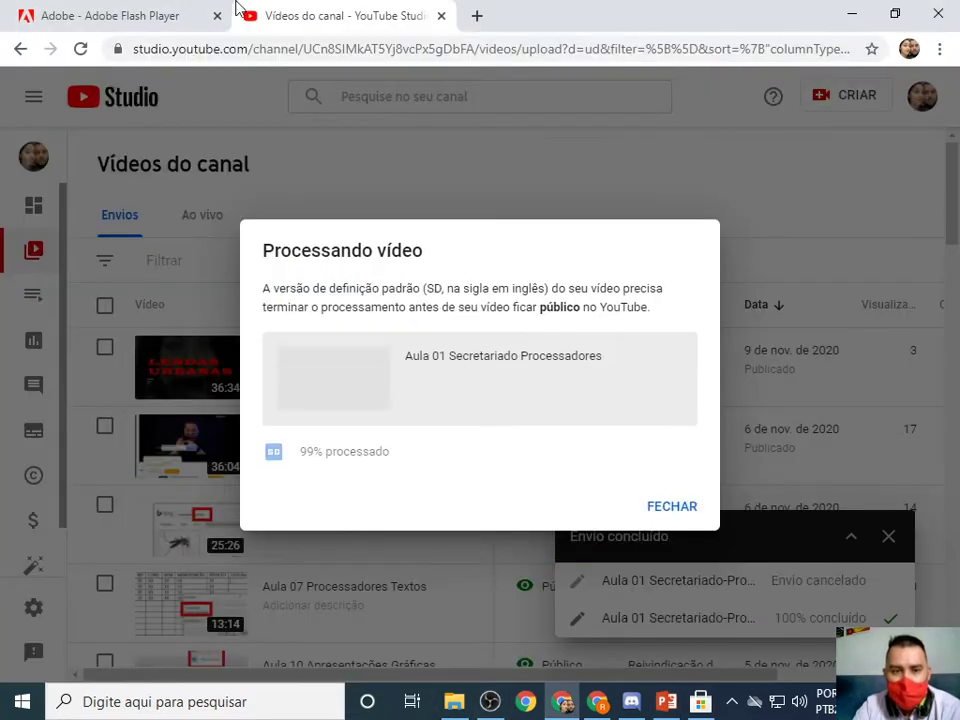
# Open hotmail.com in a new browser tab.
pyautogui.click(476, 16)
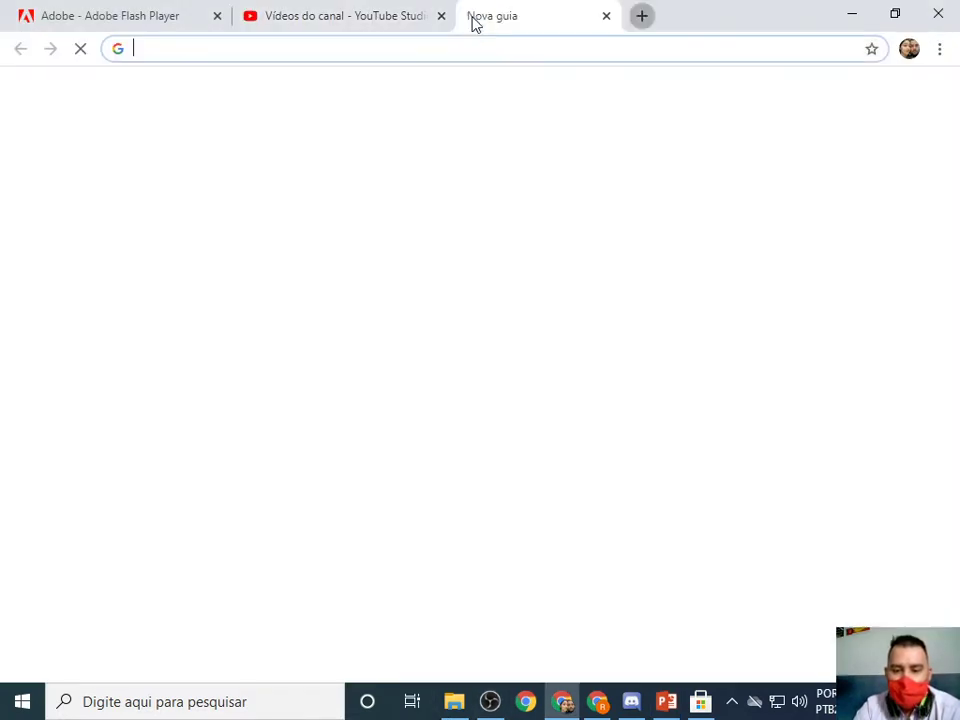
pyautogui.click(467, 47)
pyautogui.write('hotmail.com')
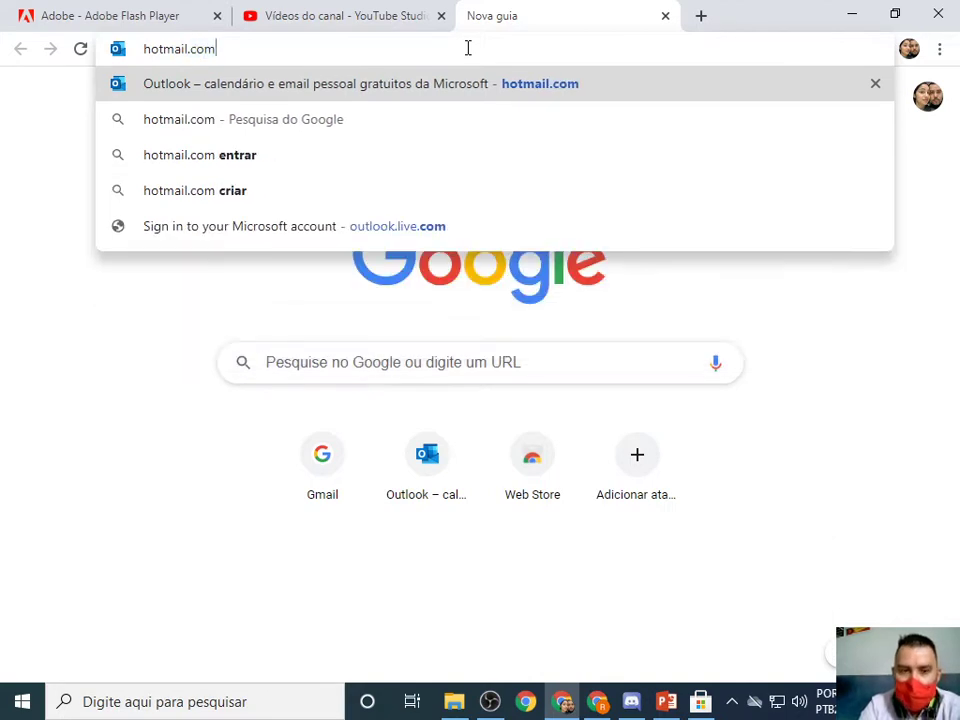
pyautogui.press('Return')
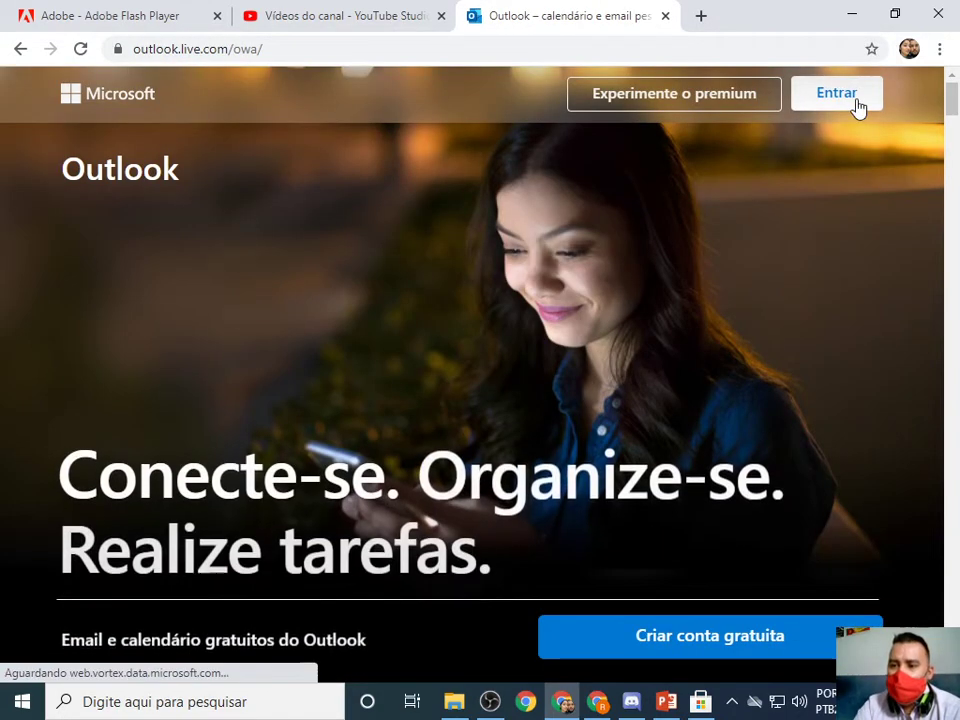
# Sign in with the account's e-mail and password, declining to stay signed in.
pyautogui.click(854, 100)
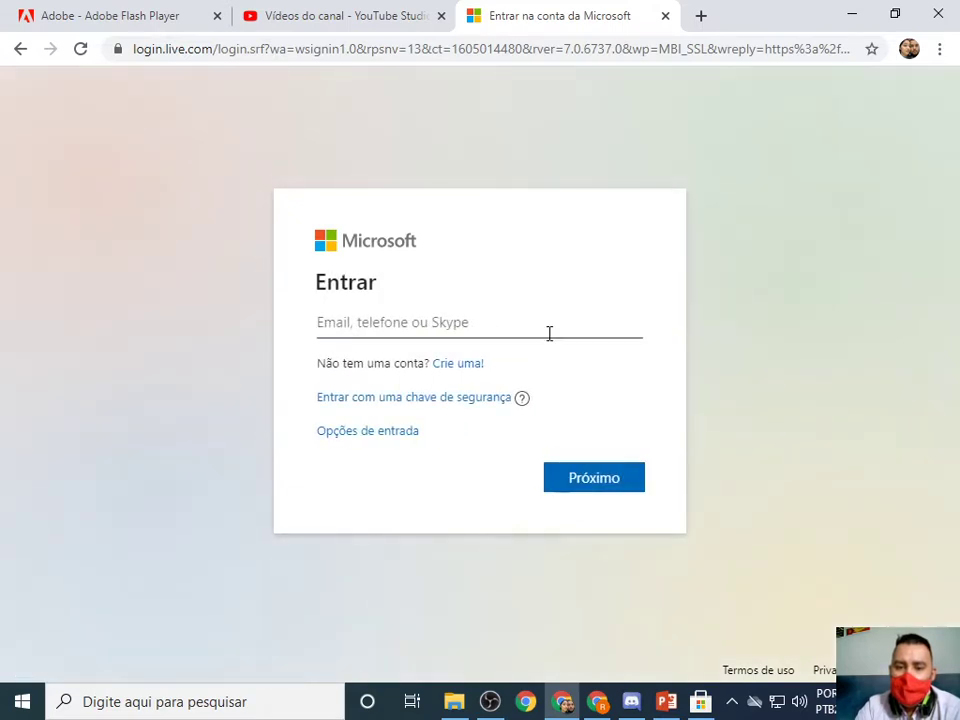
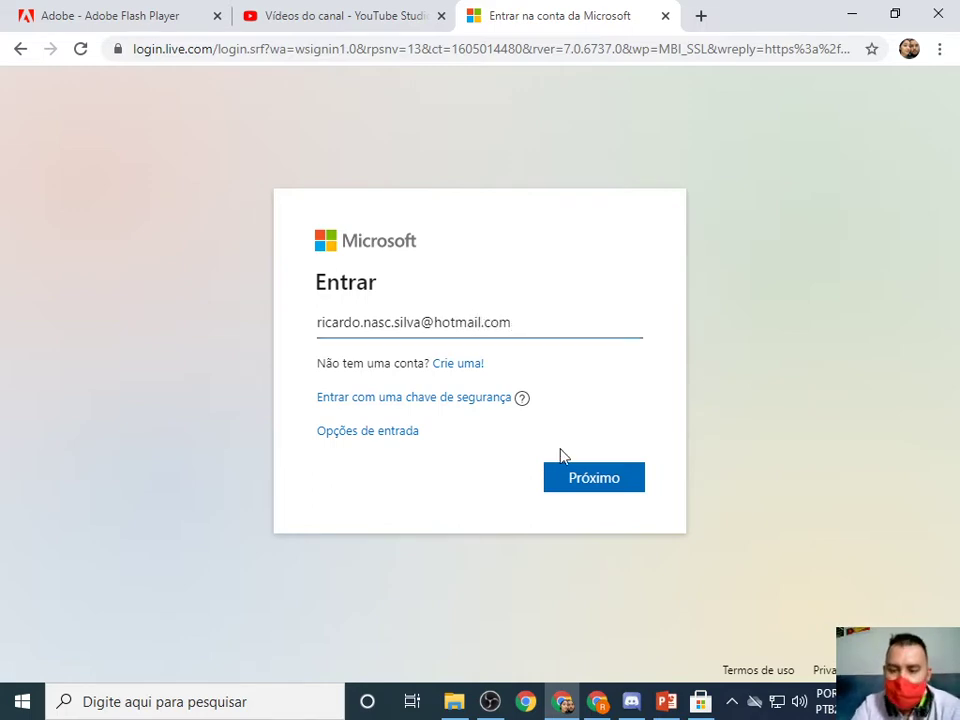
pyautogui.click(612, 484)
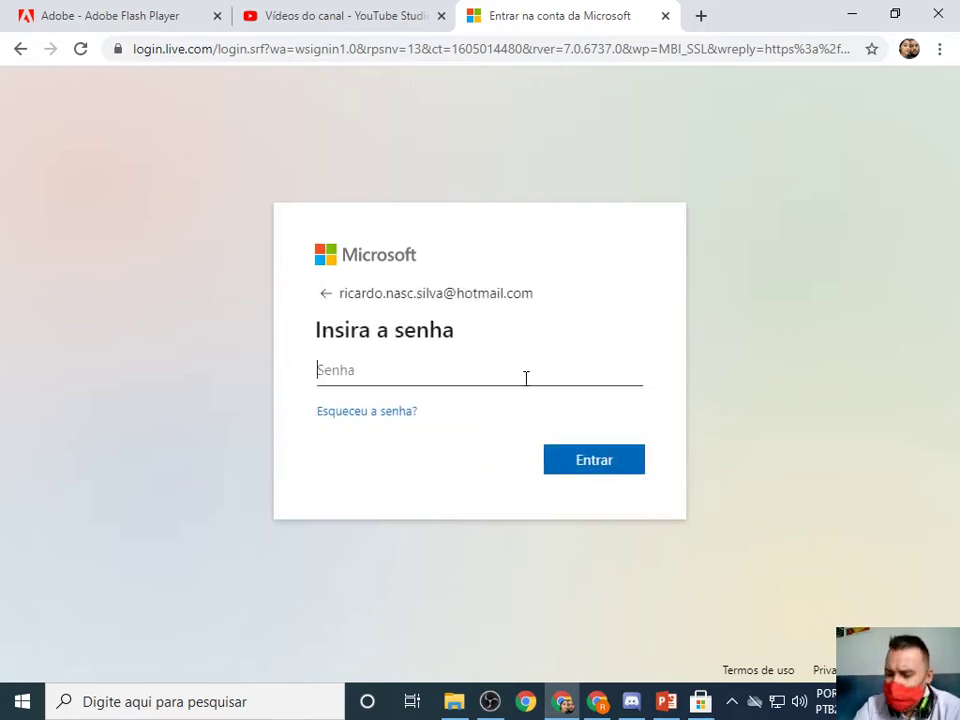
pyautogui.write('•••')
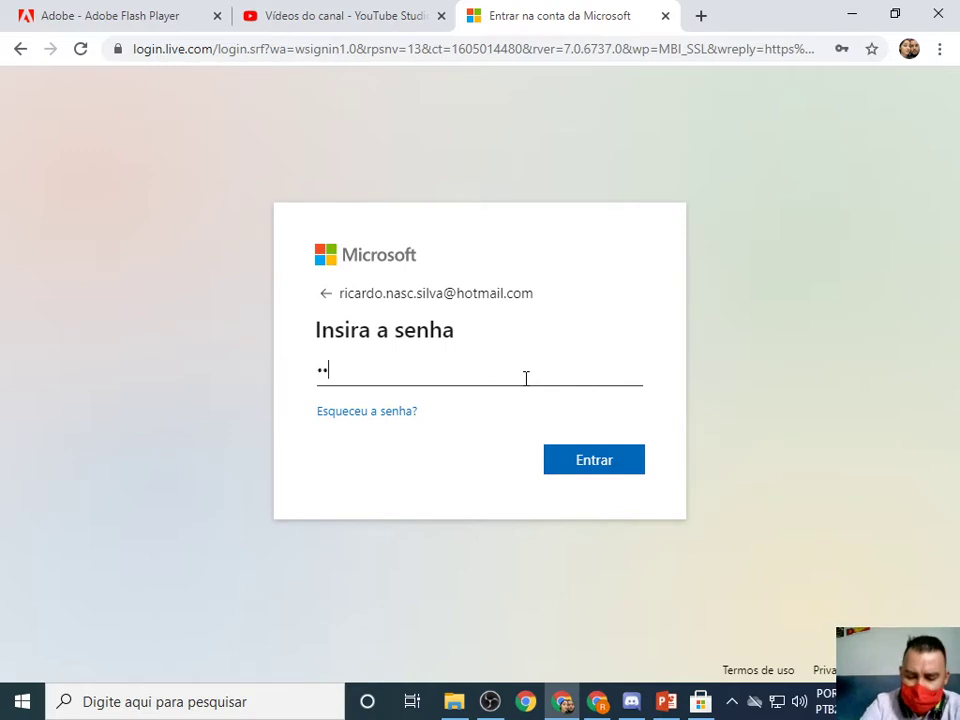
pyautogui.write('••••••••')
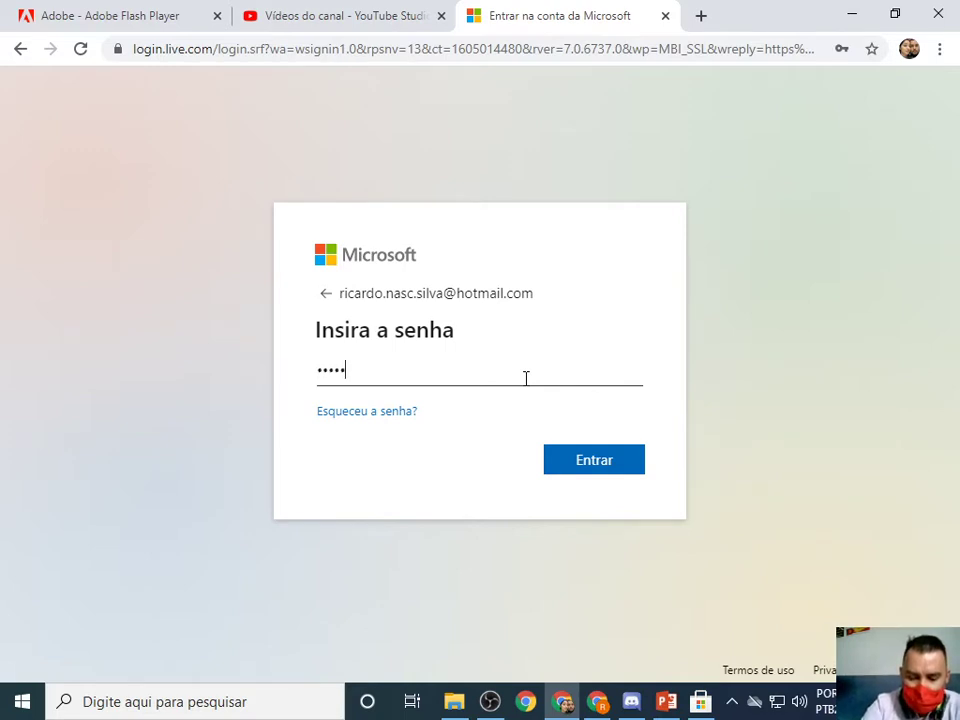
pyautogui.press('Return')
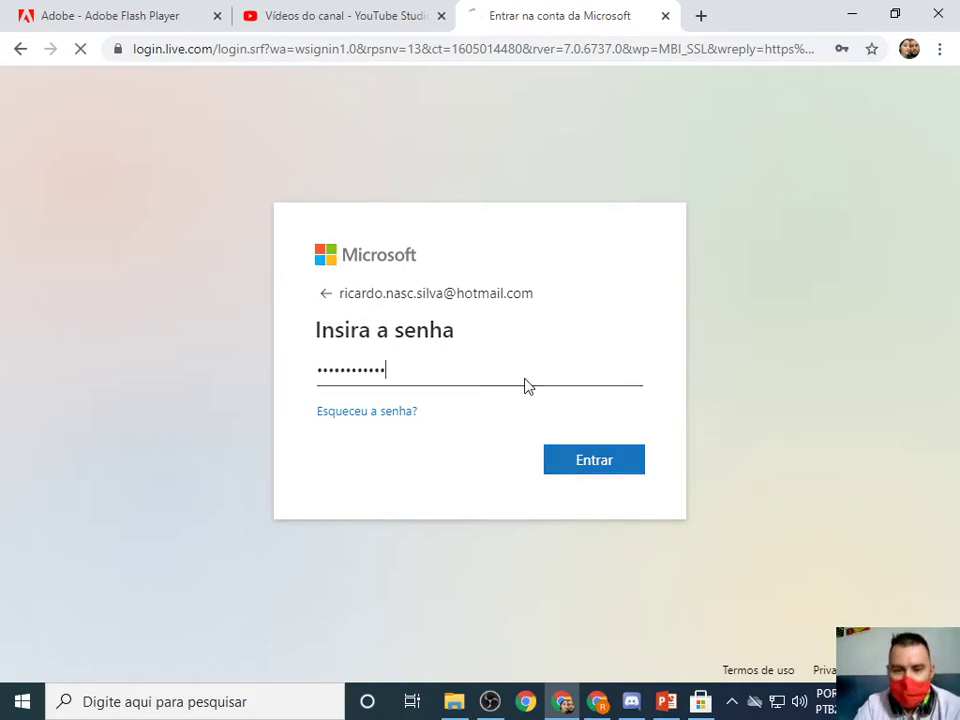
pyautogui.click(485, 471)
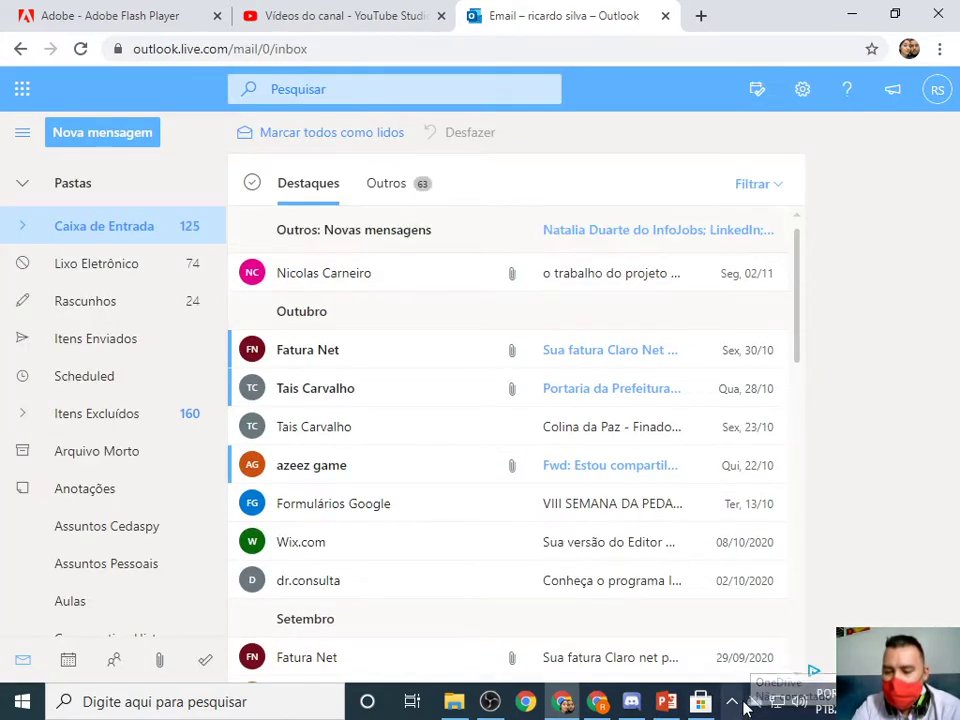
pyautogui.click(20, 90)
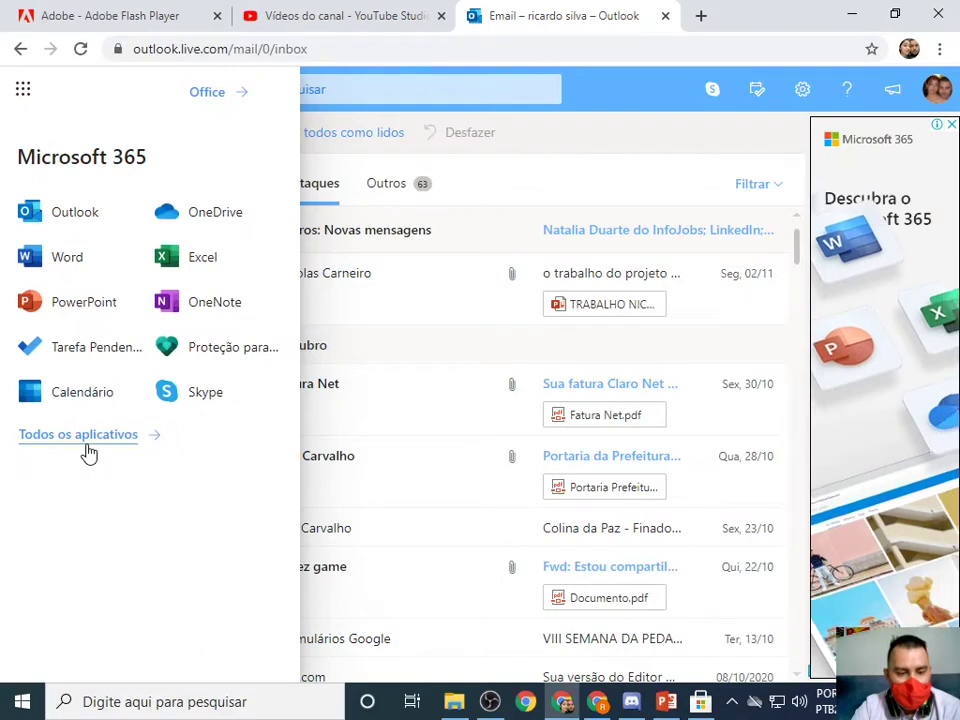
# Expand Todos os aplicativos and scroll through the full Microsoft 365 app list.
pyautogui.click(180, 652)
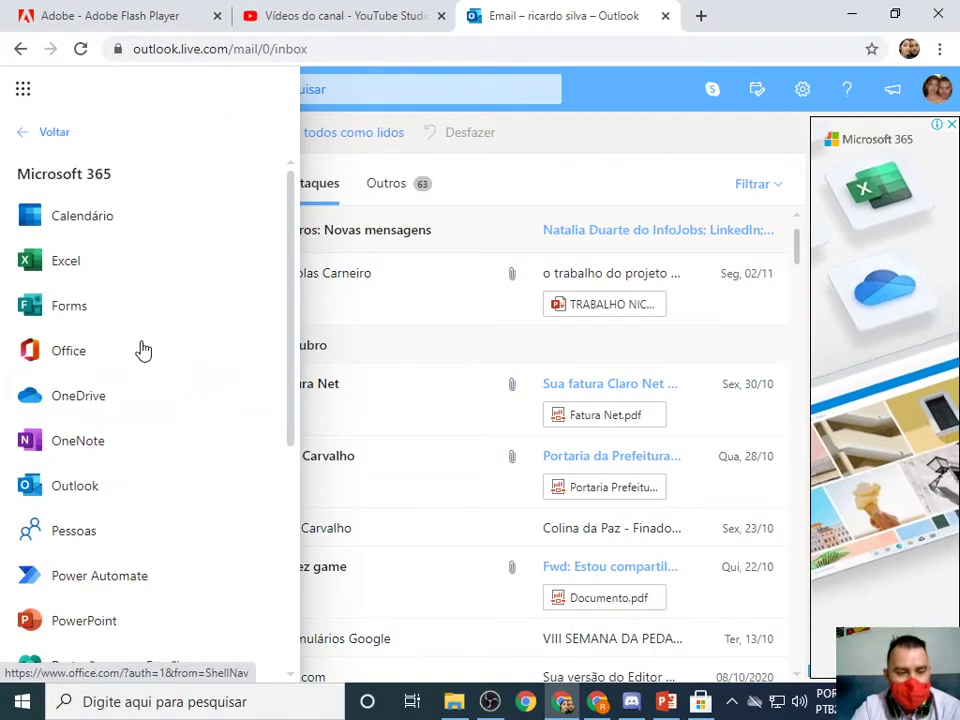
pyautogui.scroll(-5, 143, 350)
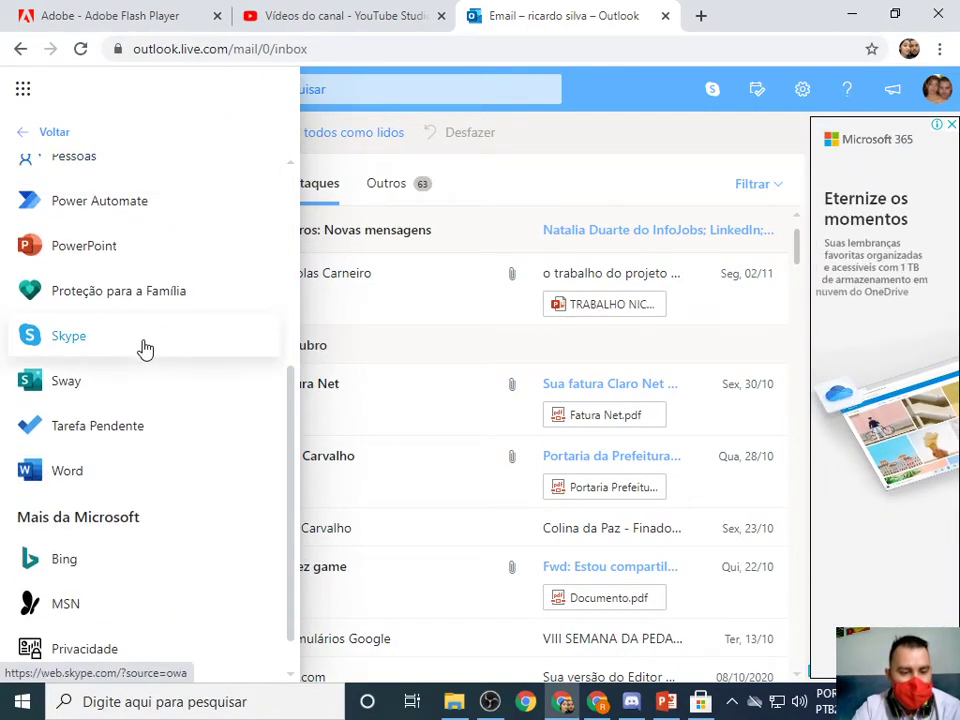
pyautogui.scroll(-1, 143, 349)
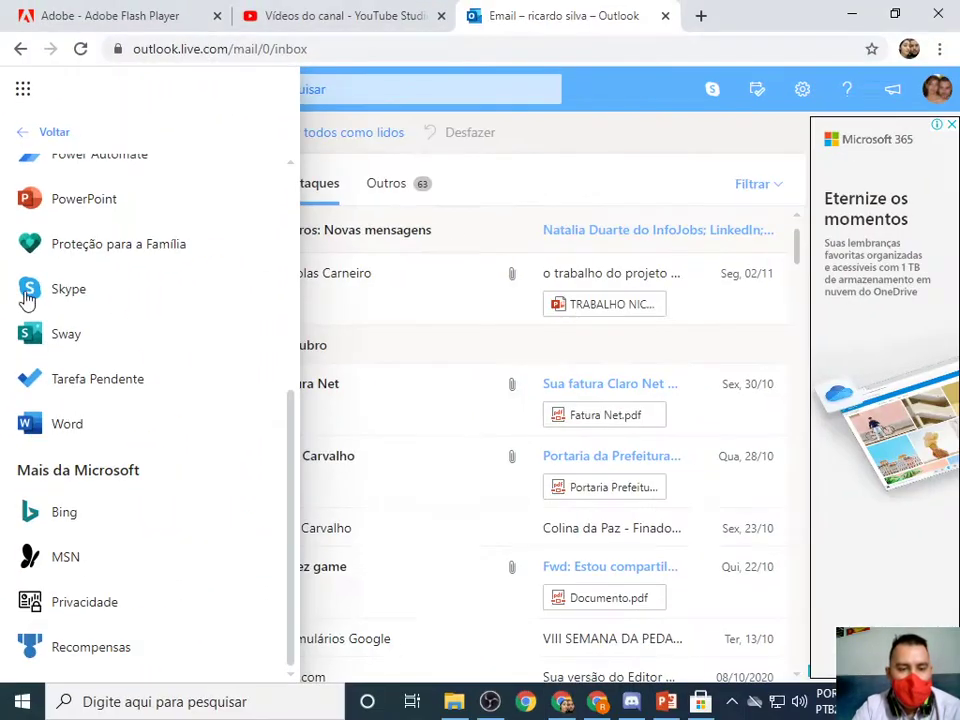
pyautogui.scroll(5, 64, 390)
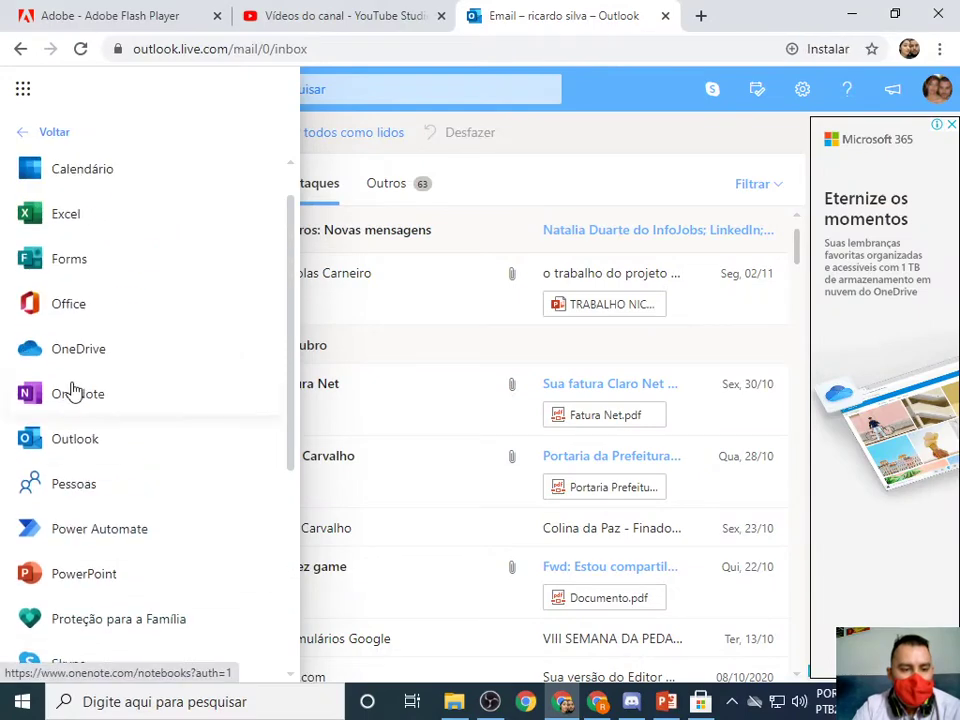
pyautogui.scroll(1, 72, 390)
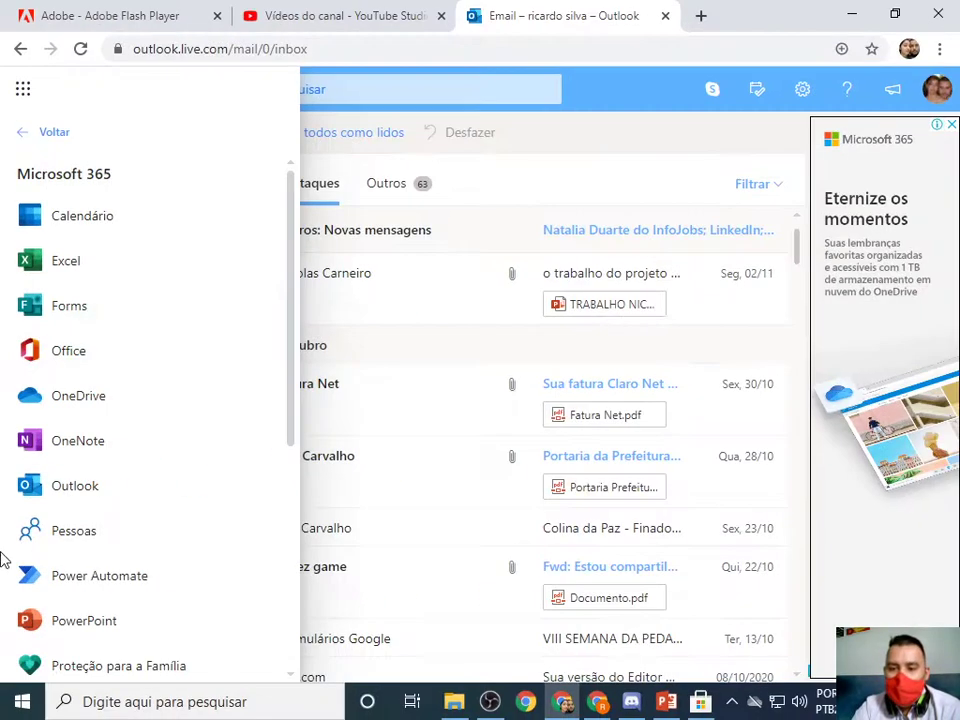
pyautogui.click(732, 702)
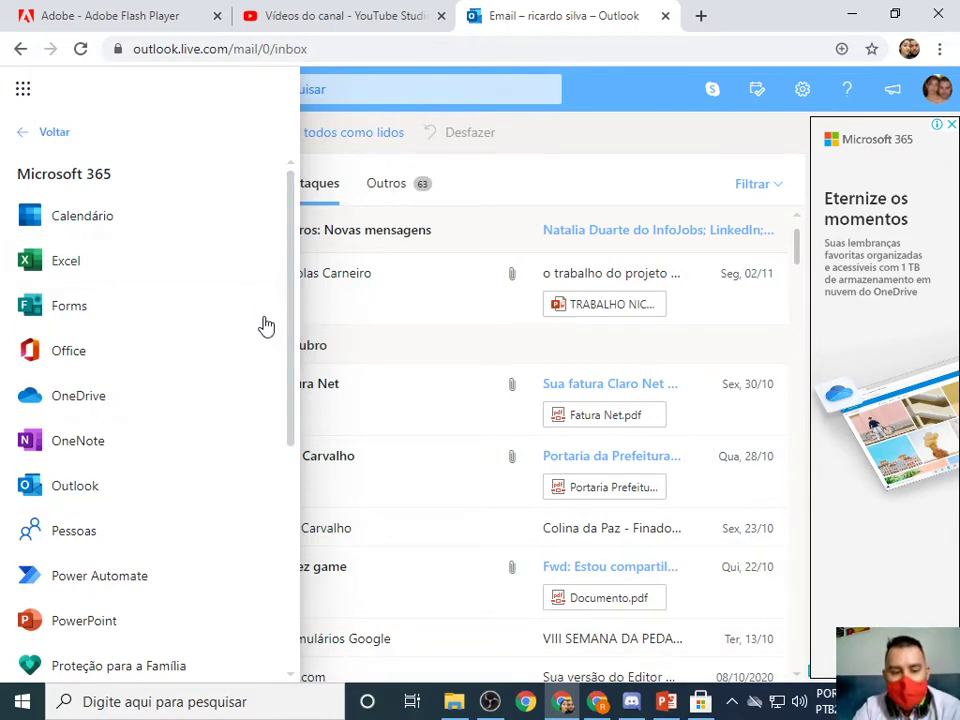
pyautogui.scroll(-2, 290, 332)
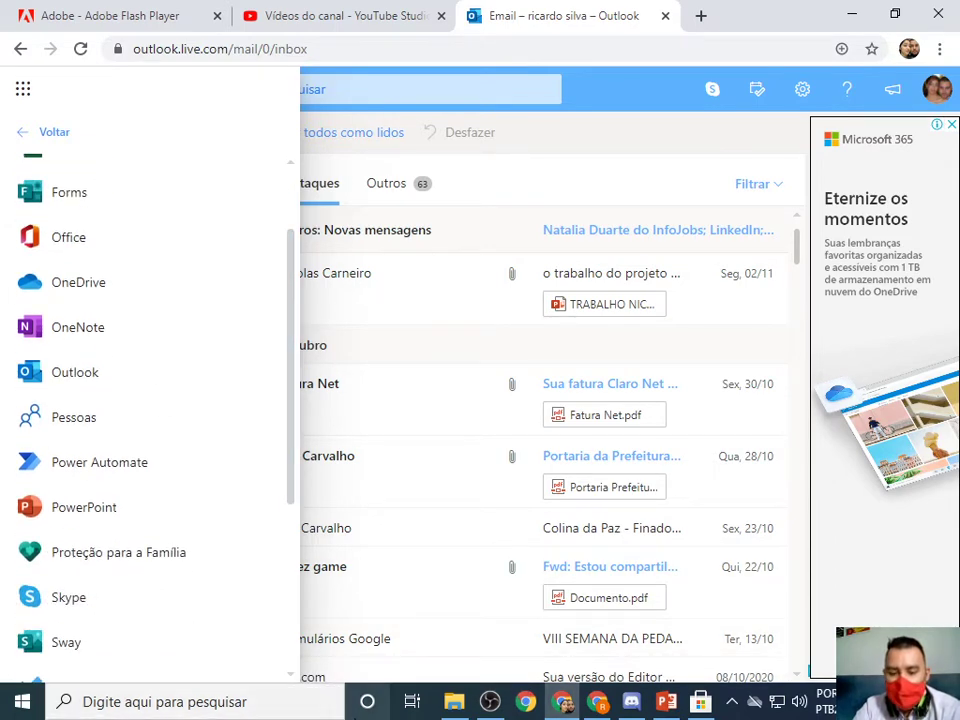
# Bring up the Store's Movie Maker 10 - FREE page and click Iniciar to launch it.
pyautogui.click(313, 702)
pyautogui.click(731, 701)
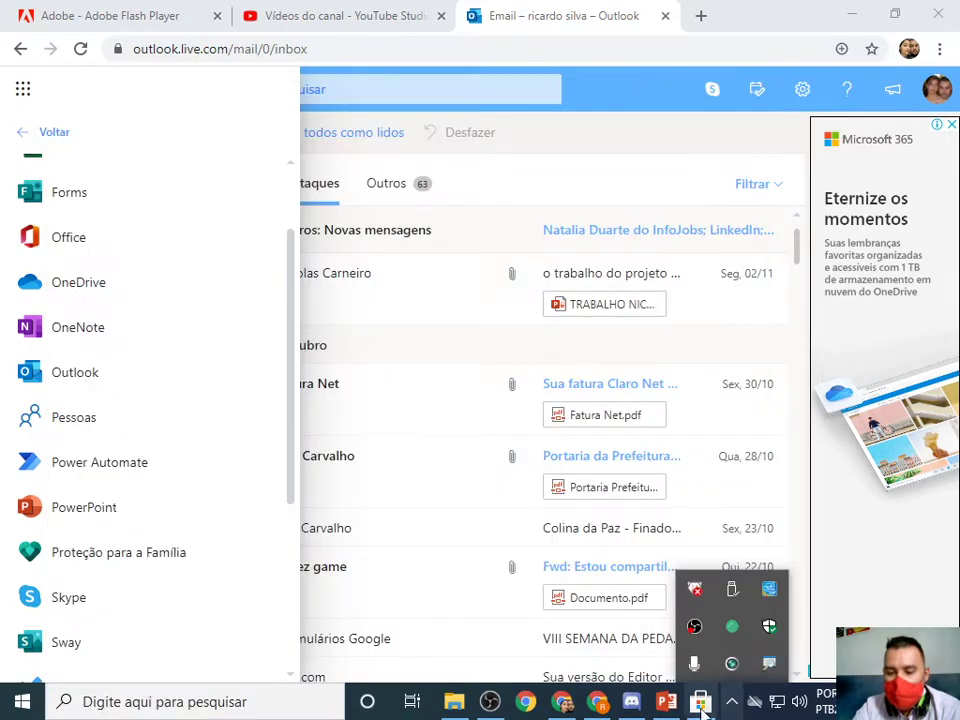
pyautogui.click(665, 703)
pyautogui.click(700, 701)
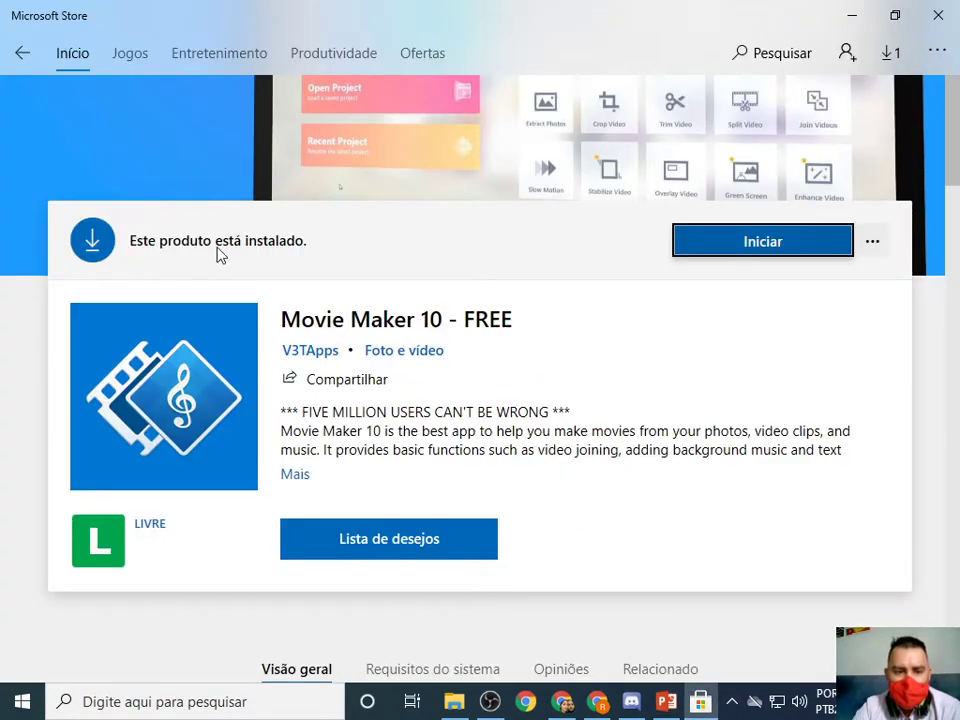
pyautogui.click(791, 251)
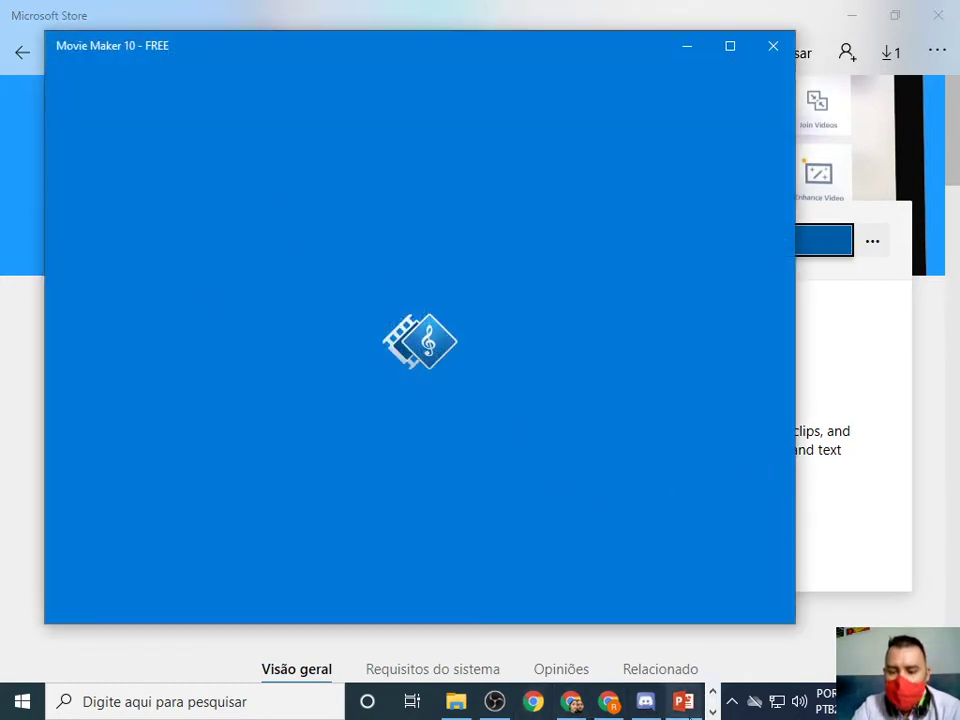
# Return to PowerPoint and present from the current slide through the Movie Maker applications slide.
pyautogui.click(690, 708)
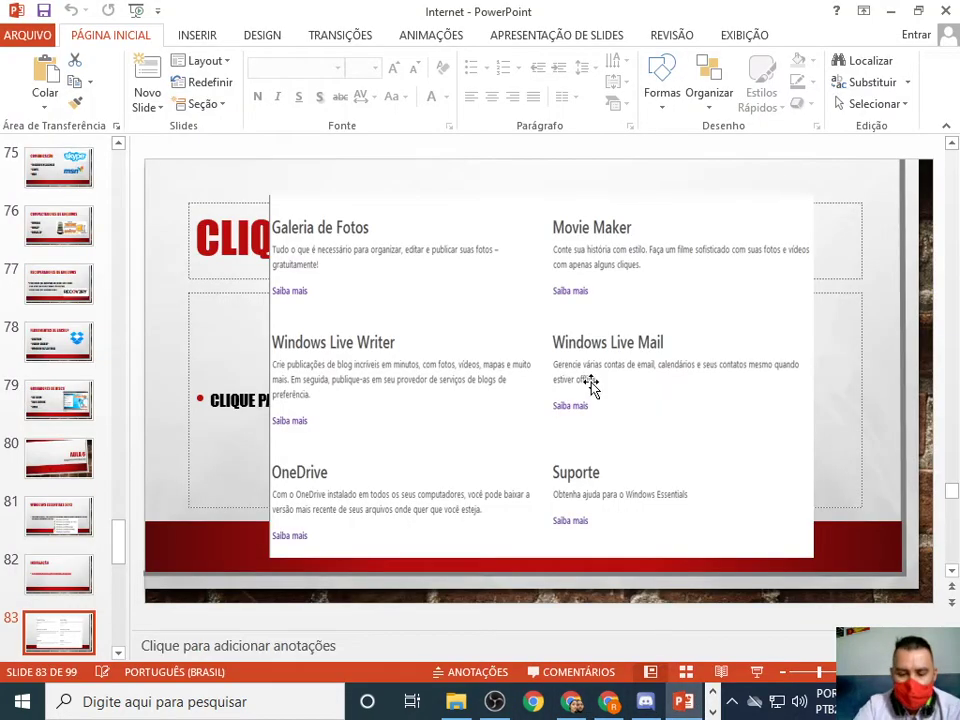
pyautogui.hotkey('shift', 'F5')
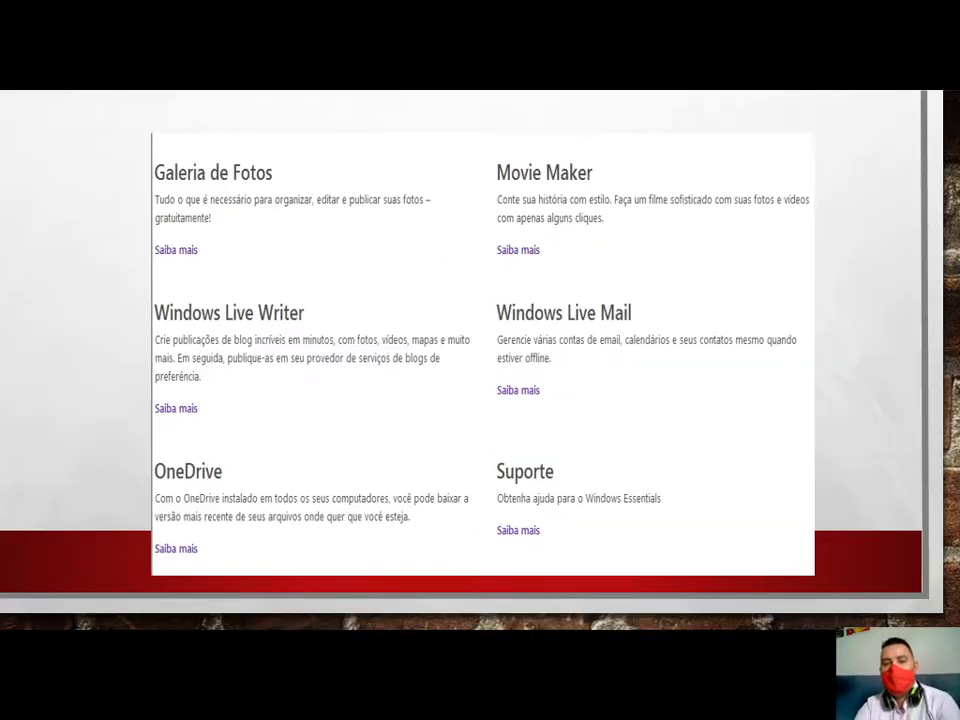
pyautogui.press('Right')
pyautogui.press('Left')
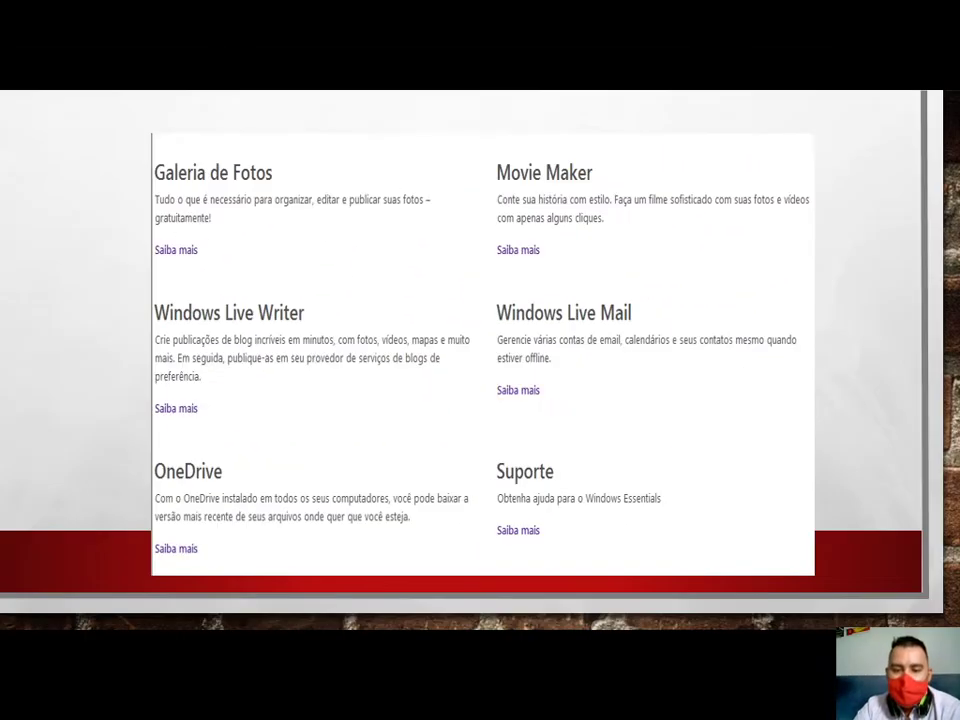
pyautogui.press('Right')
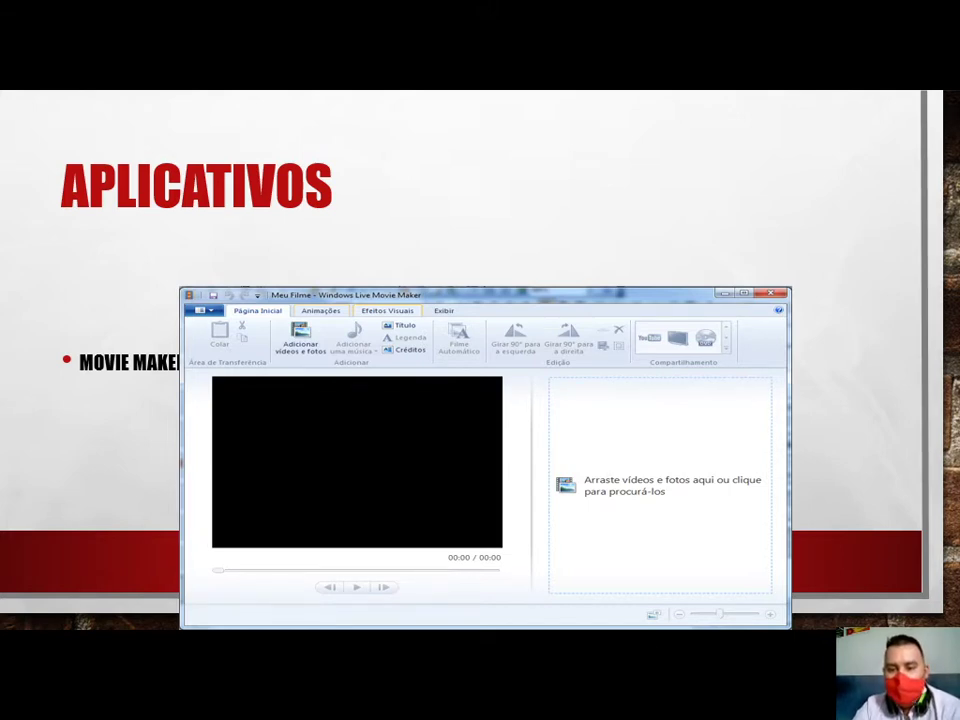
pyautogui.press('Right')
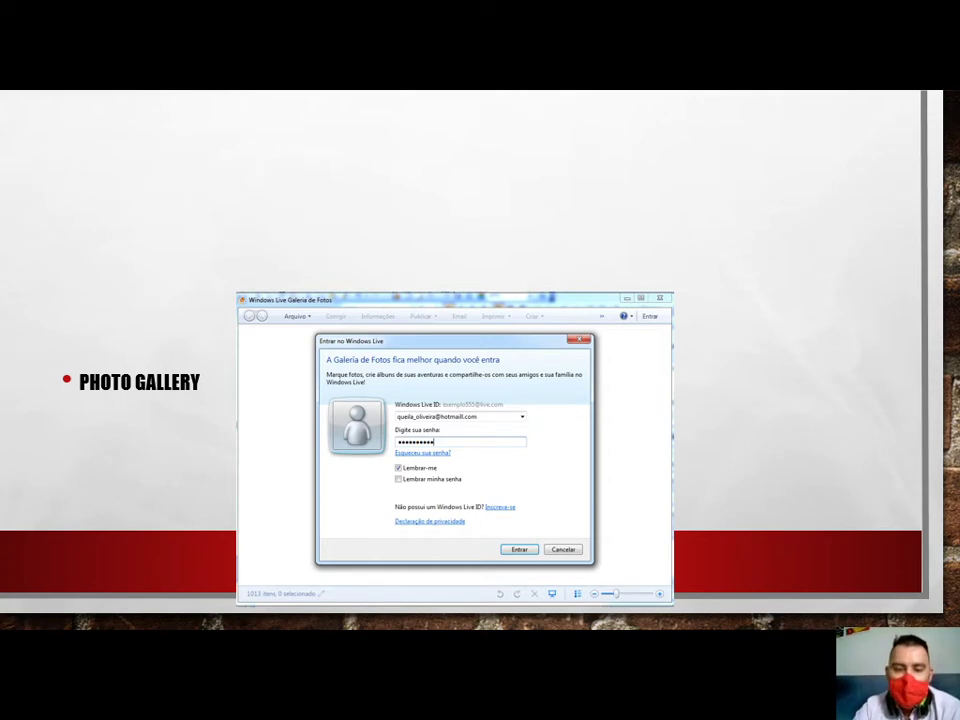
# Advance through the SkyDrive, Messenger, Writer and Live Mail slides to AULA 07, then end the show.
pyautogui.press('Right')
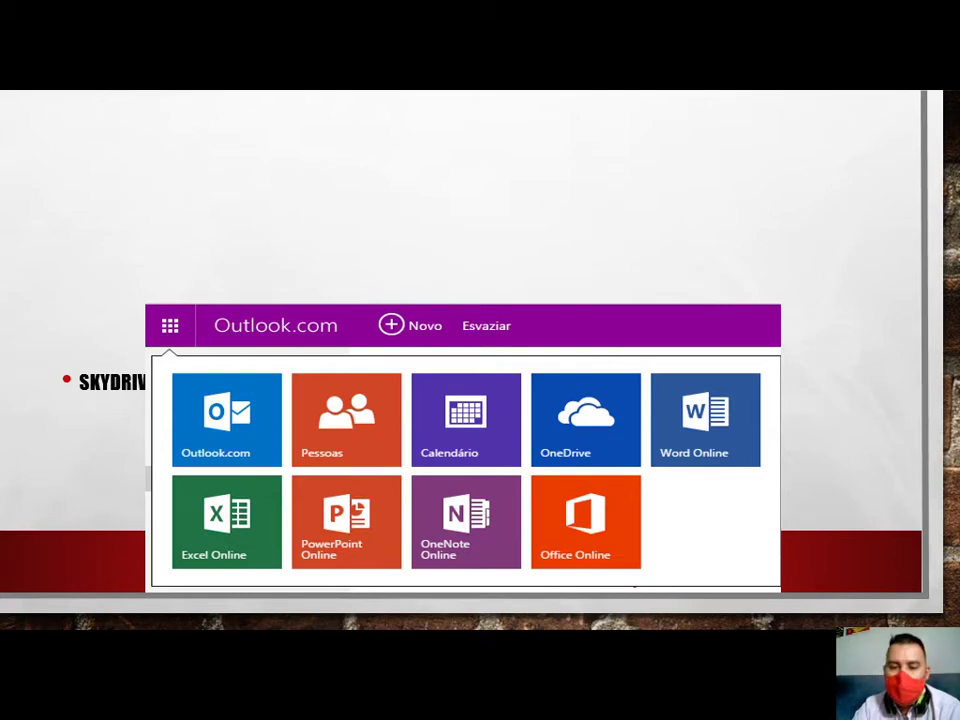
pyautogui.press('Right')
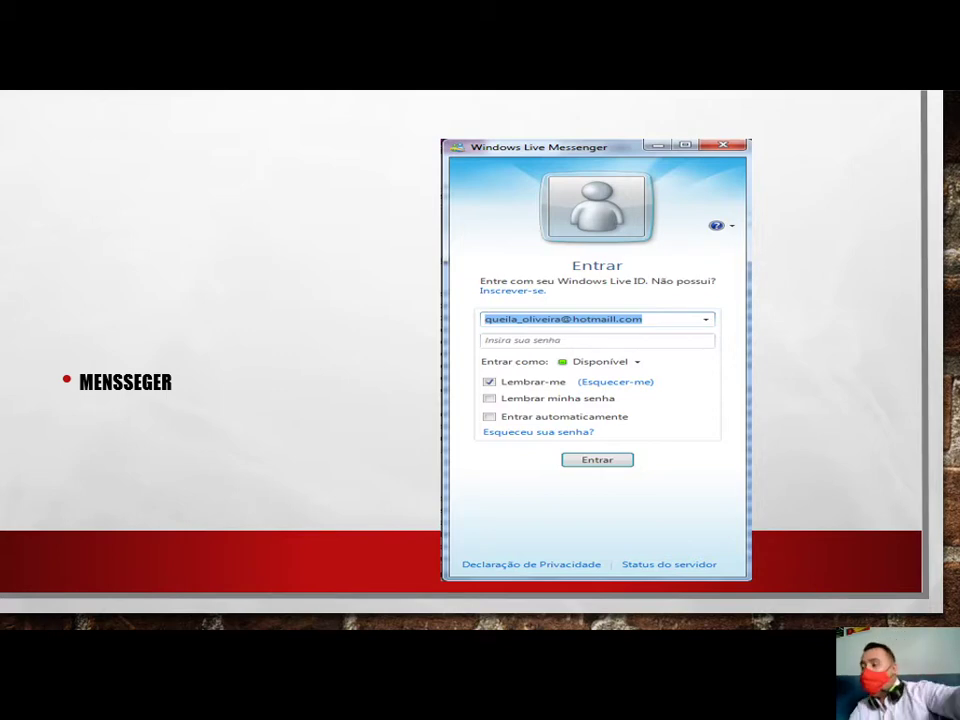
pyautogui.press('Right')
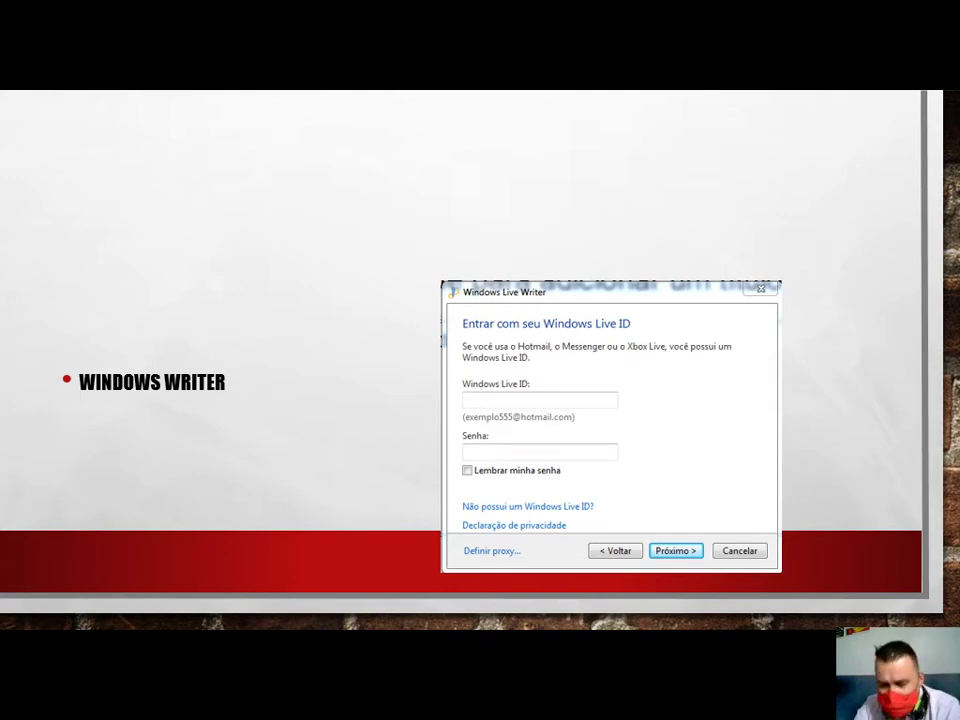
pyautogui.press('Right')
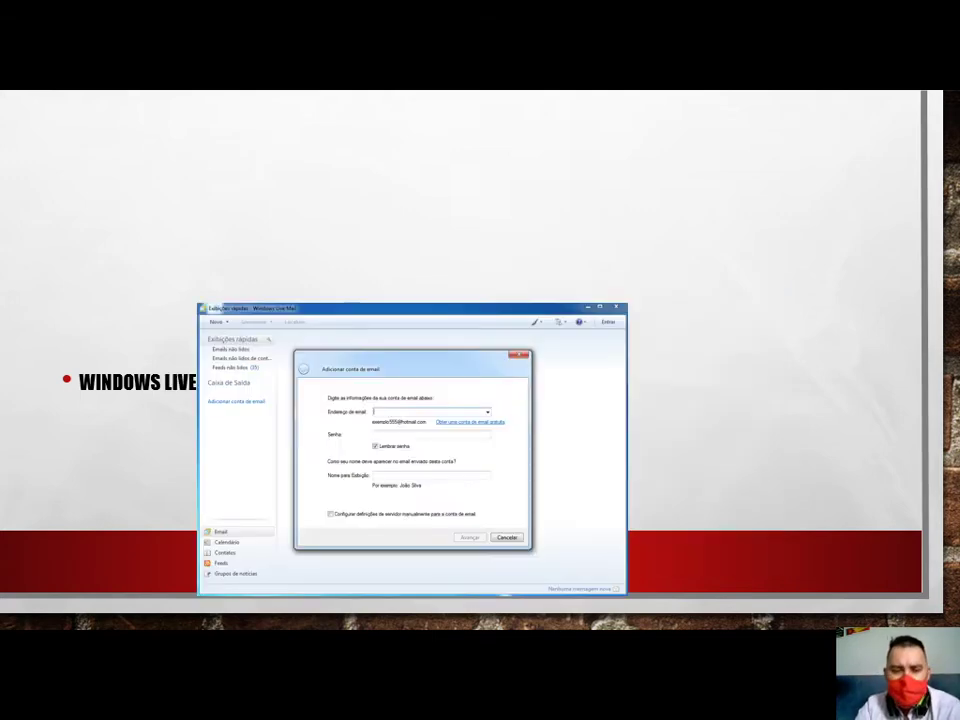
pyautogui.press('Right')
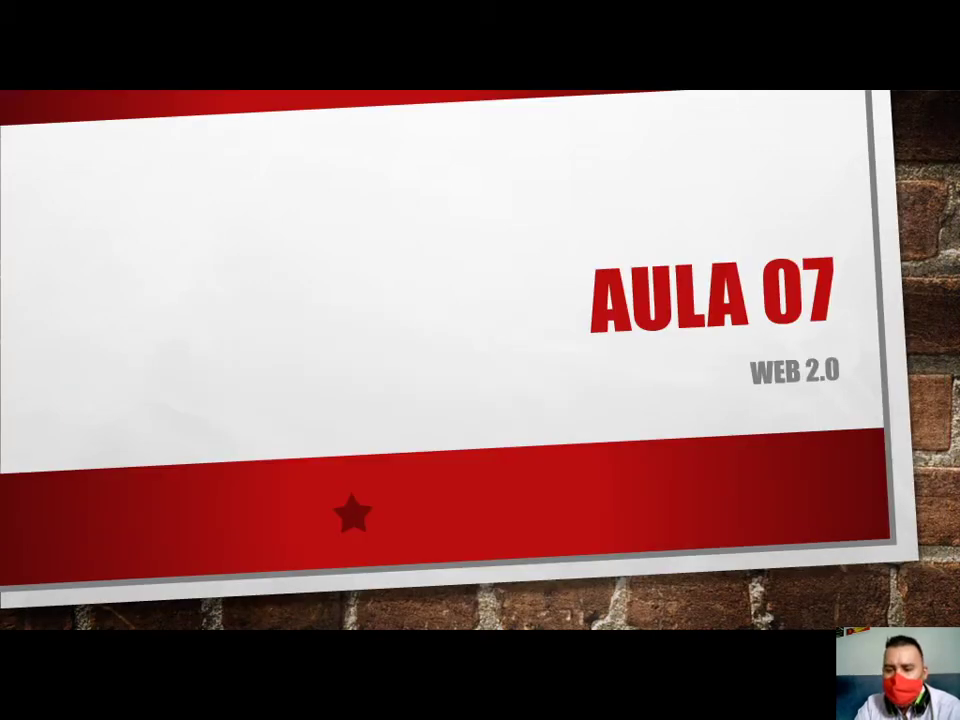
pyautogui.press('Escape')
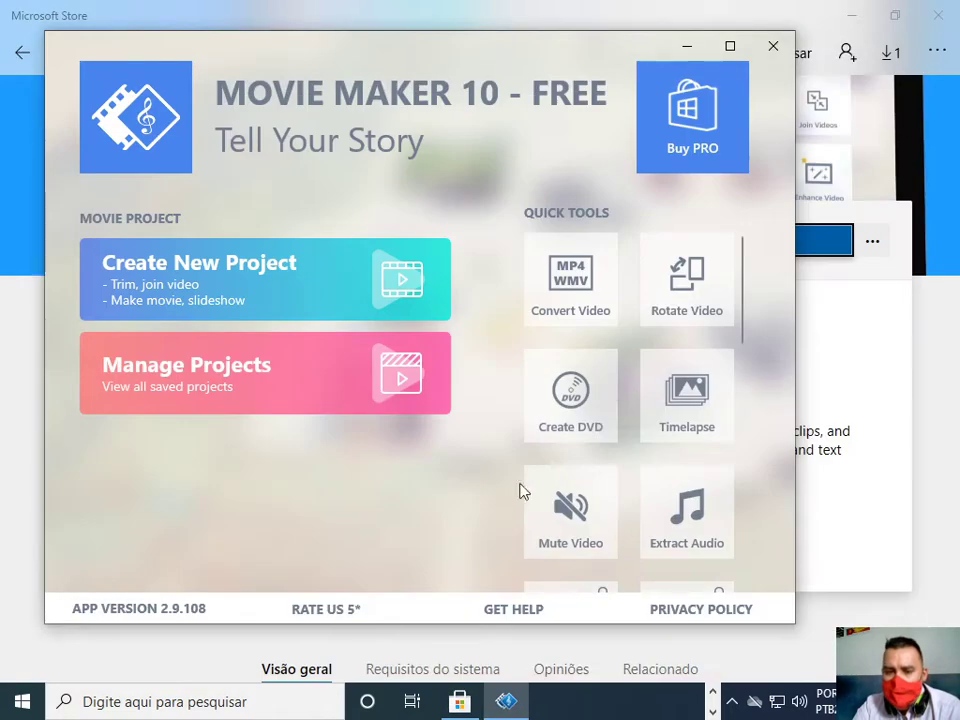
# Minimize the Store and browser windows, maximize Movie Maker, and create a new project.
pyautogui.click(852, 14)
pyautogui.click(860, 13)
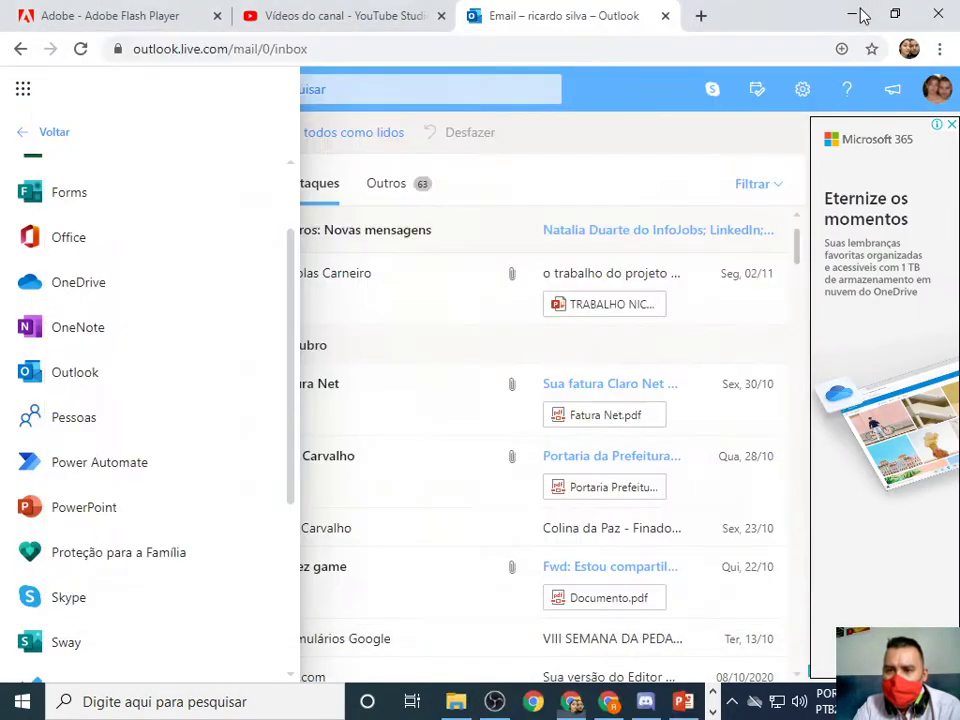
pyautogui.click(853, 14)
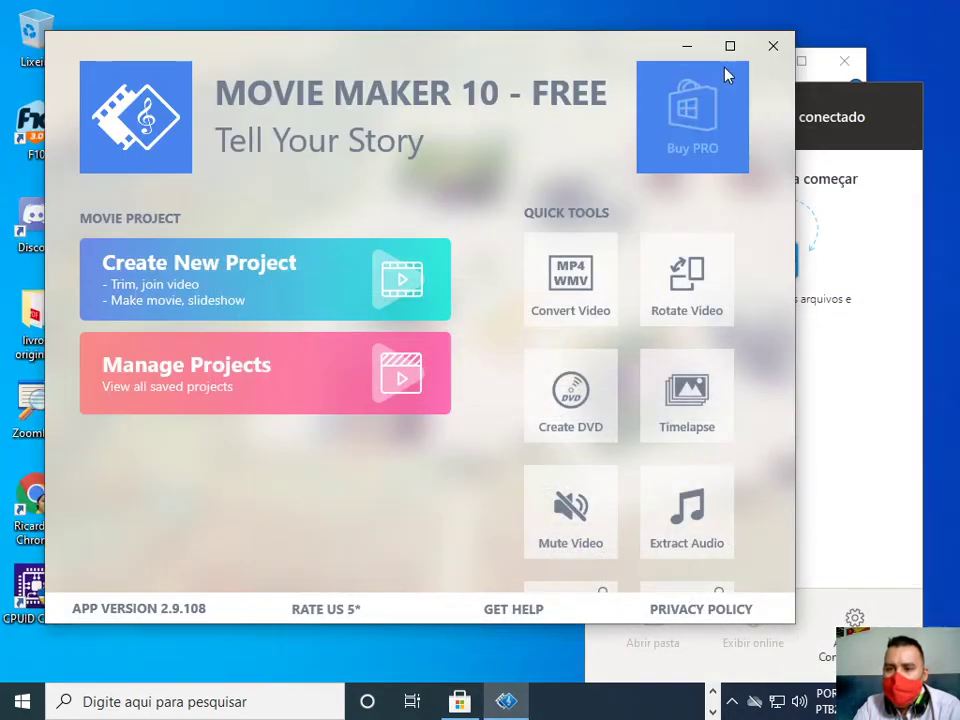
pyautogui.click(727, 48)
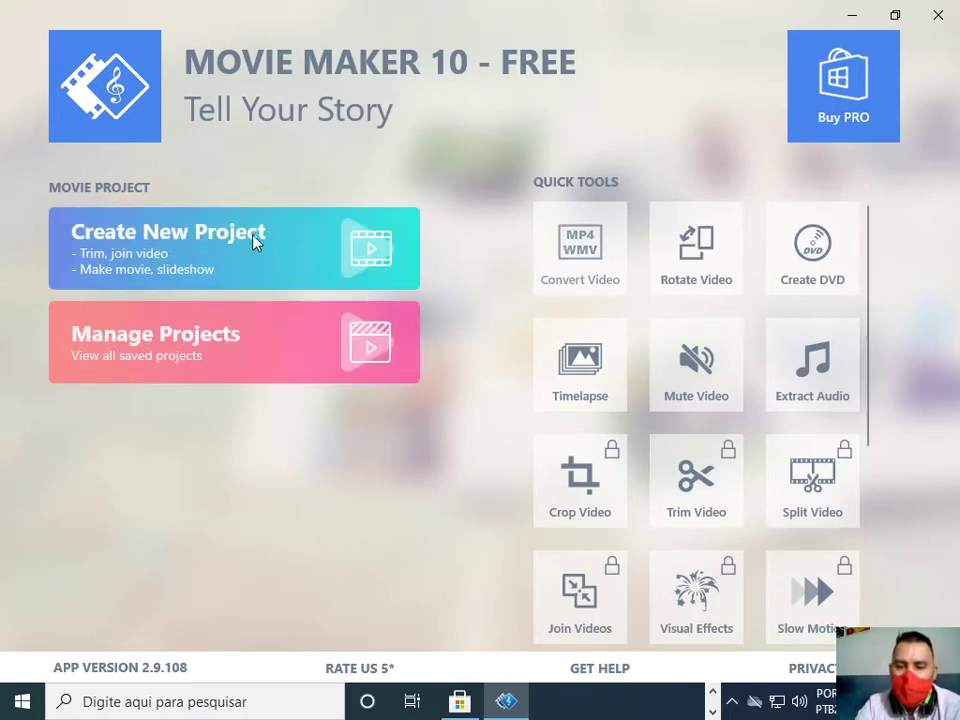
pyautogui.click(210, 240)
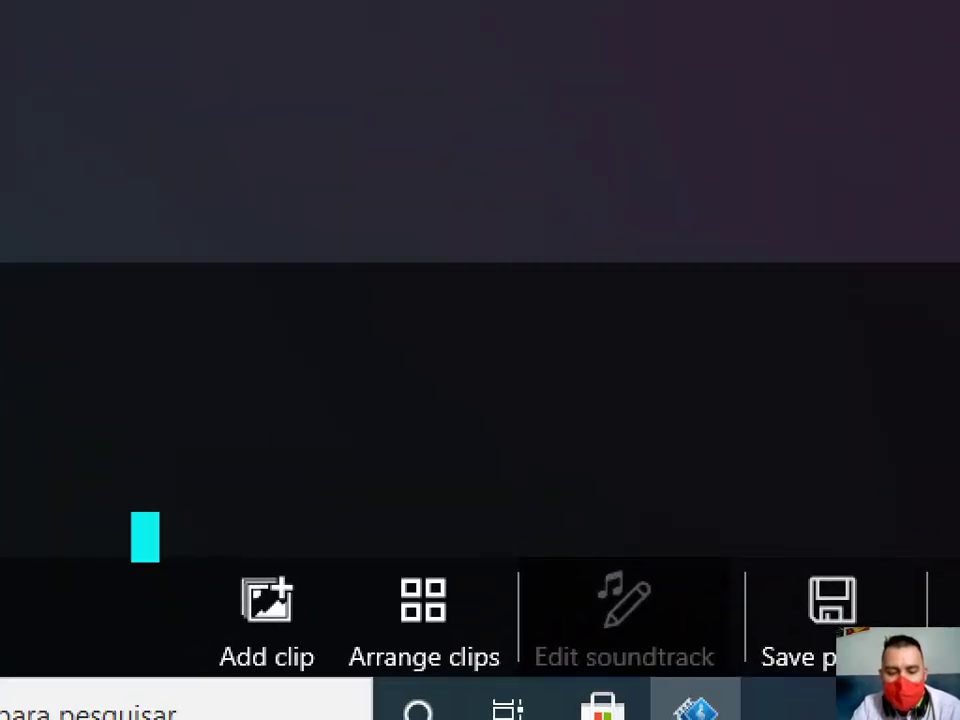
# Import every picture from Imagens > Album velozes into the project as photo clips.
pyautogui.click(310, 662)
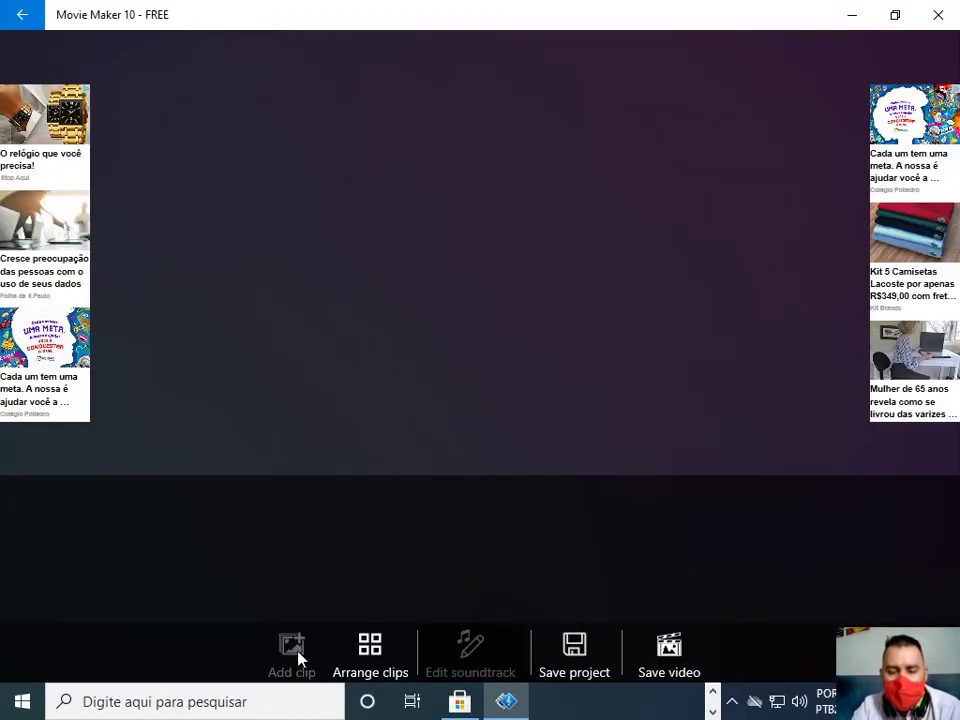
pyautogui.click(298, 651)
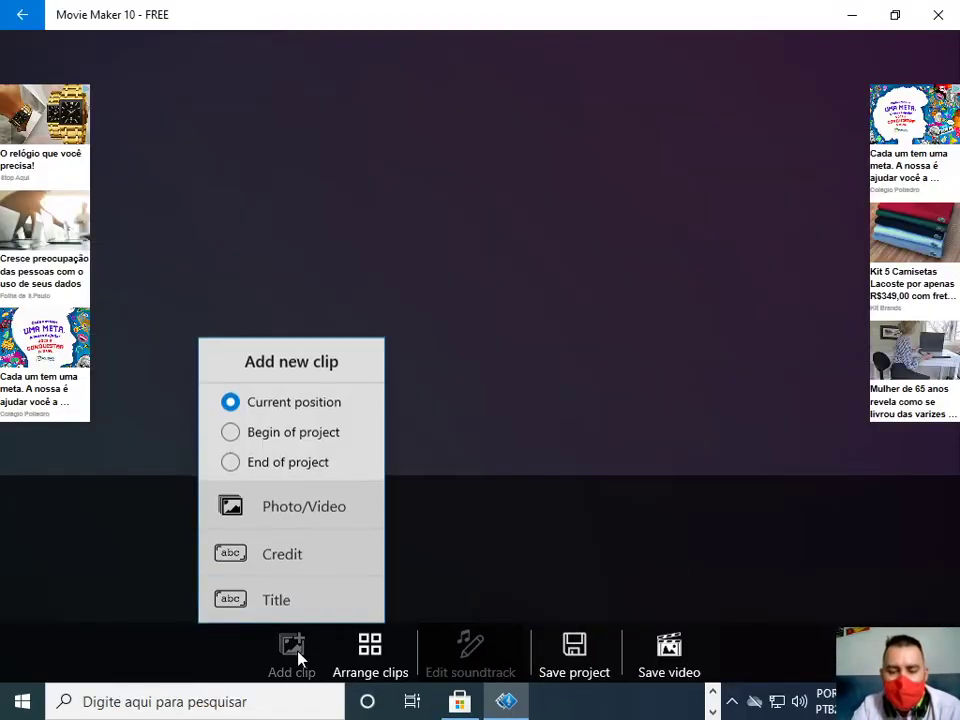
pyautogui.click(318, 518)
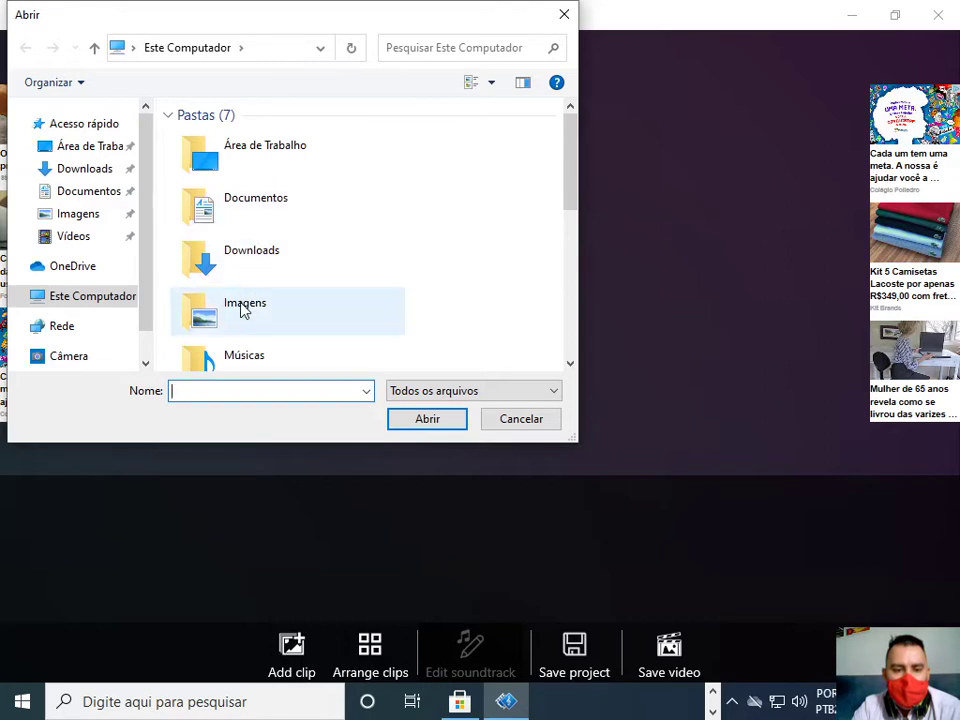
pyautogui.doubleClick(242, 311)
pyautogui.doubleClick(238, 172)
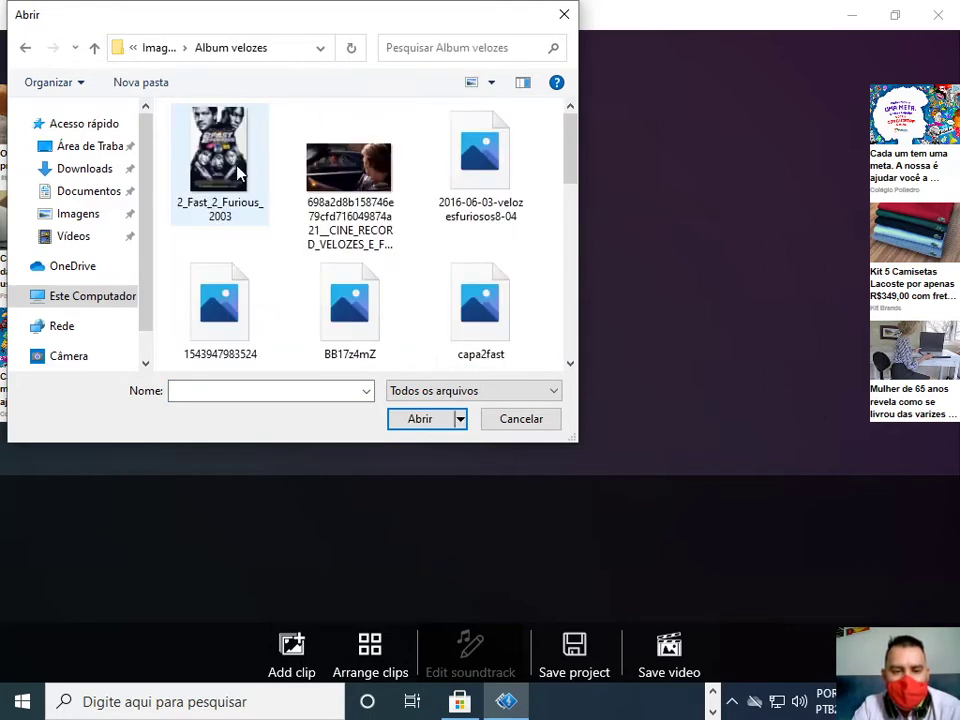
pyautogui.hotkey('ctrl', 'a')
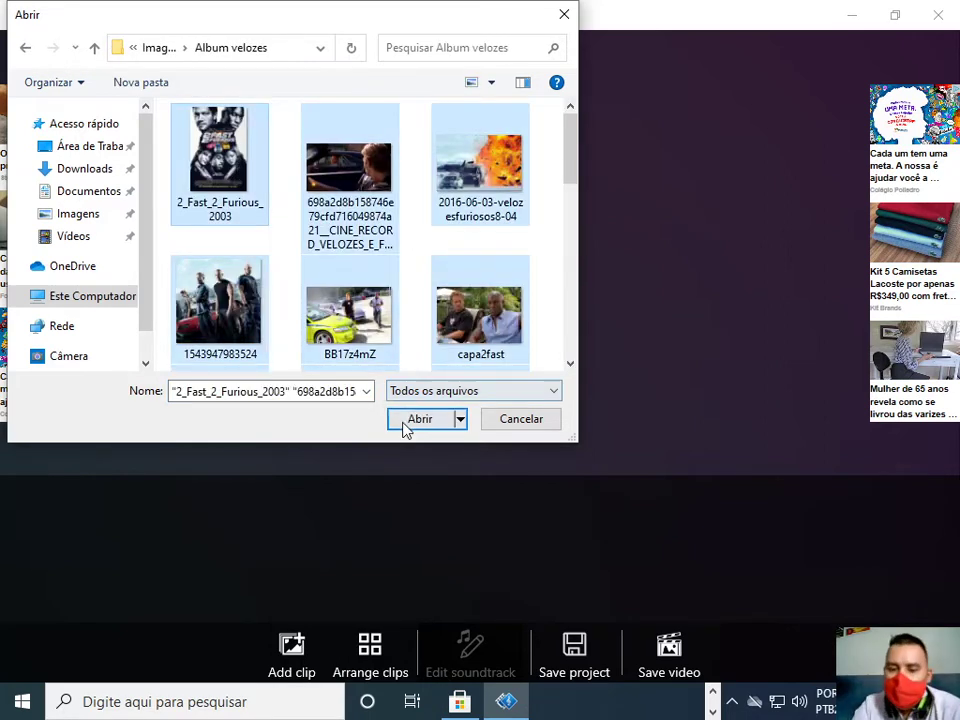
pyautogui.click(410, 420)
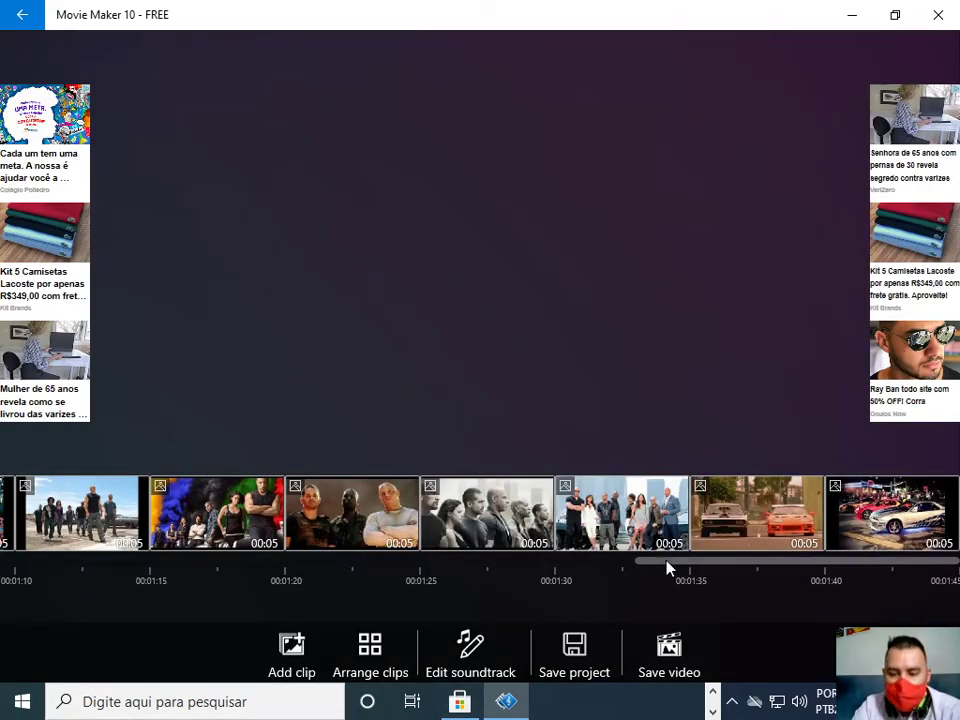
# Scroll the timeline back to the start and select the first clip, the 2 Fast 2 Furious poster.
pyautogui.moveTo(709, 566); pyautogui.dragTo(56, 570)
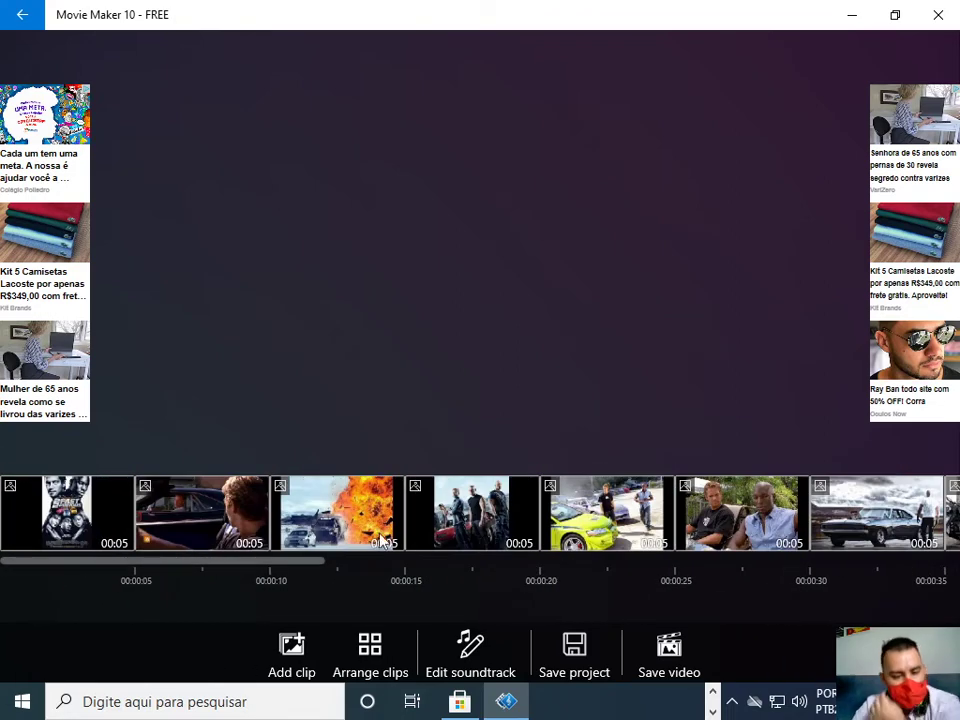
pyautogui.click(113, 538)
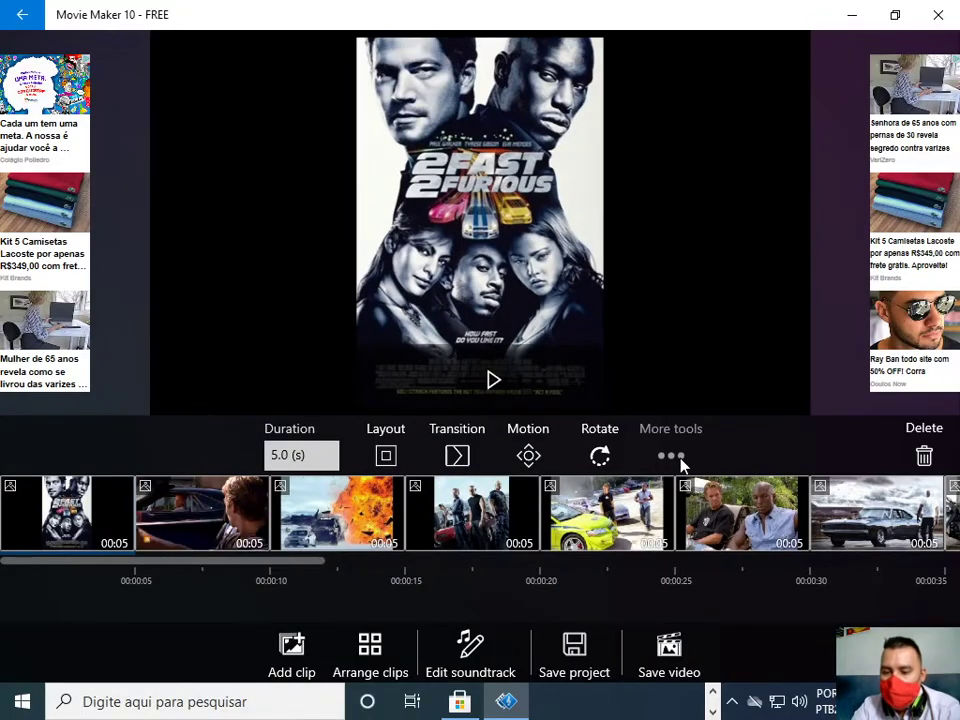
# In the poster's All settings, settle on a flat framed layout over a blurred background.
pyautogui.click(644, 498)
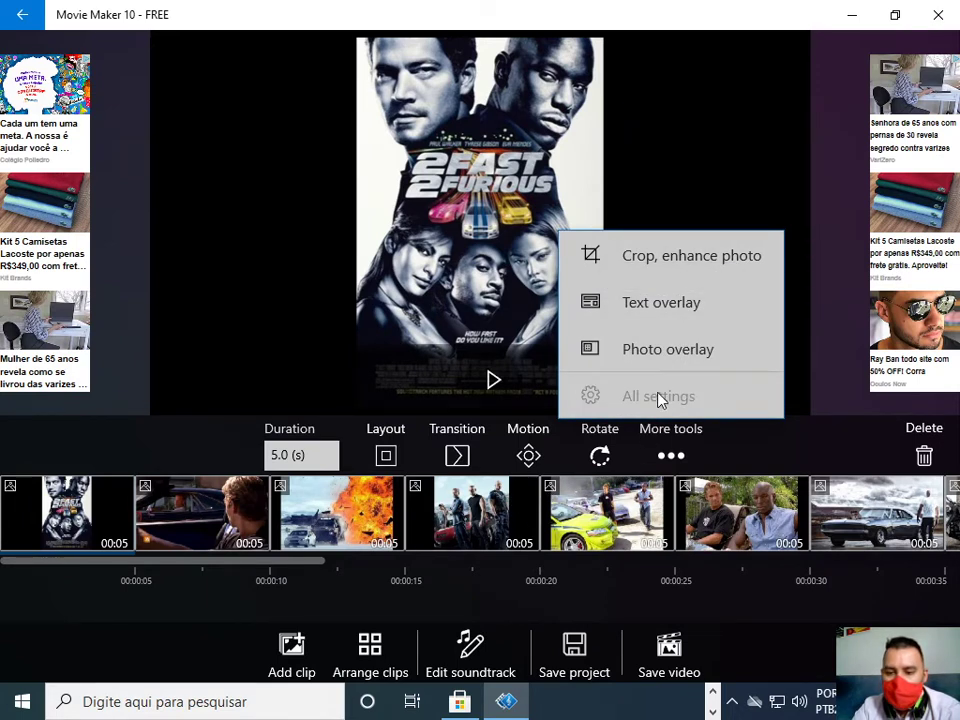
pyautogui.click(693, 460)
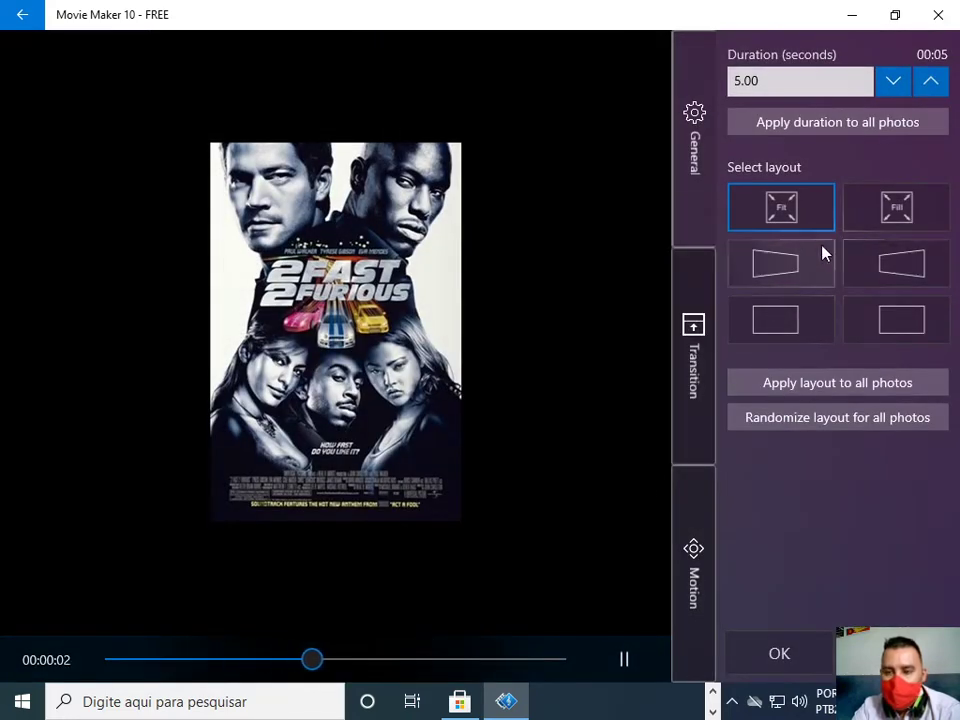
pyautogui.click(790, 266)
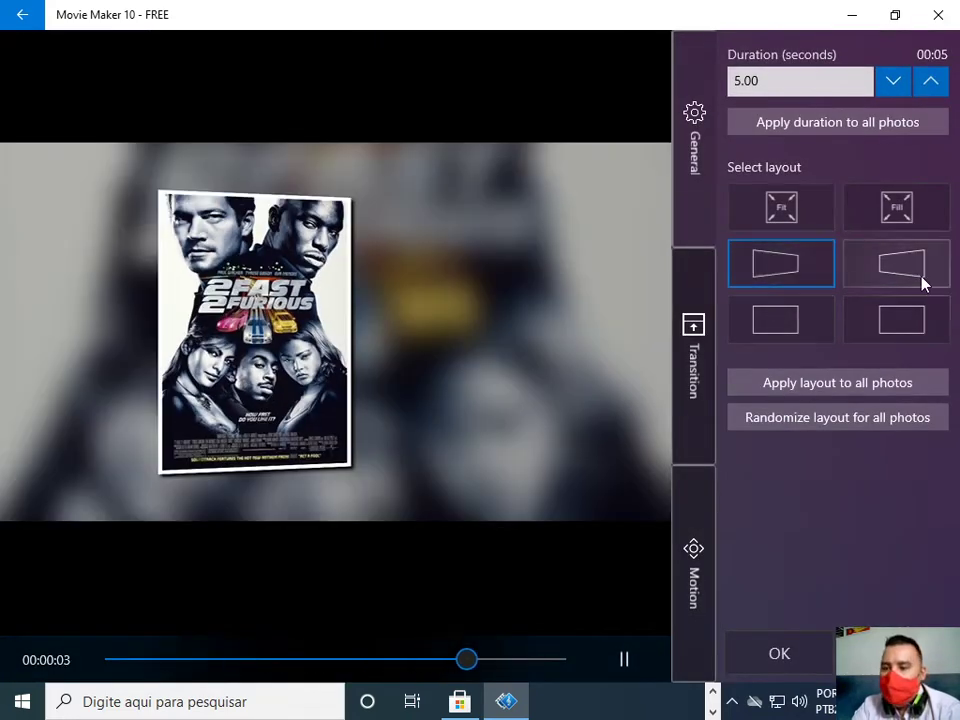
pyautogui.click(925, 278)
pyautogui.click(920, 326)
pyautogui.click(800, 320)
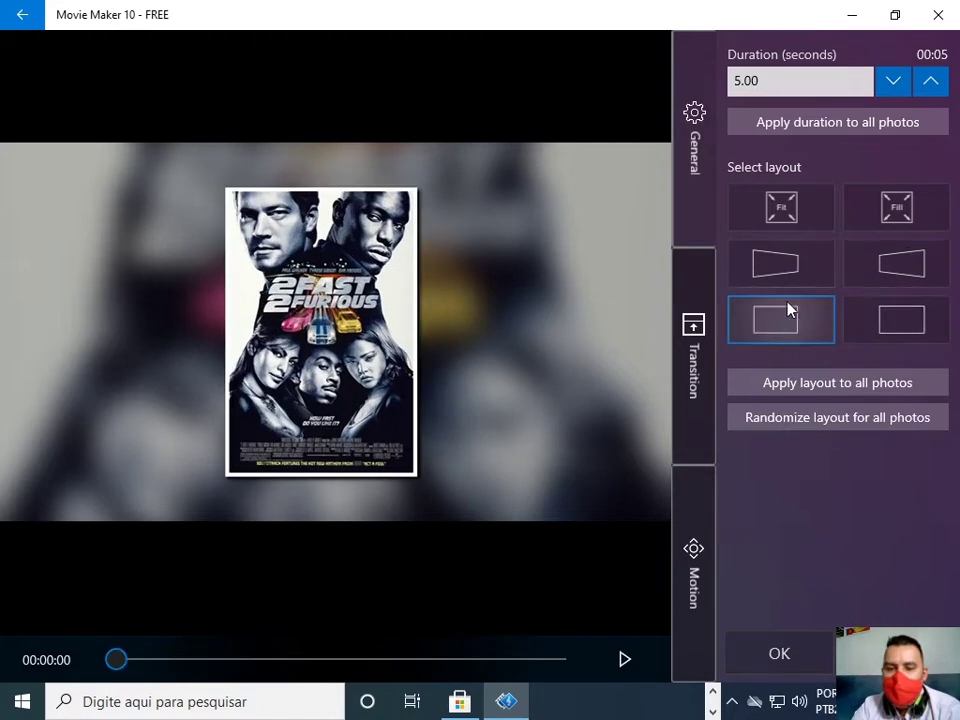
pyautogui.click(892, 217)
pyautogui.click(784, 215)
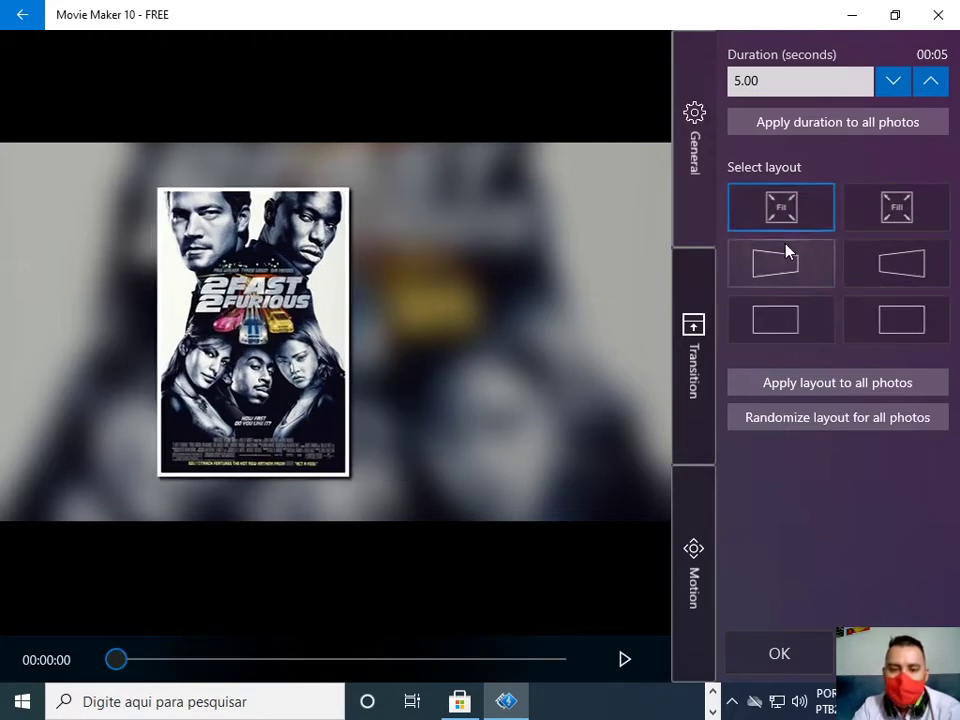
pyautogui.click(785, 265)
pyautogui.click(784, 316)
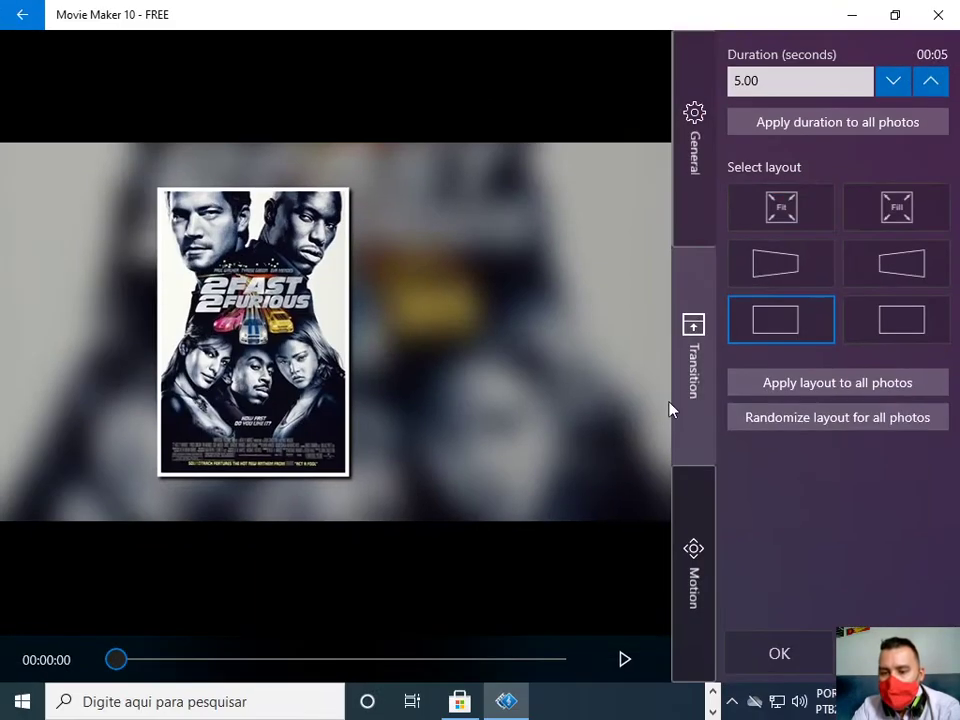
# Give the poster a Wind transition and an upward motion effect, then confirm.
pyautogui.click(690, 420)
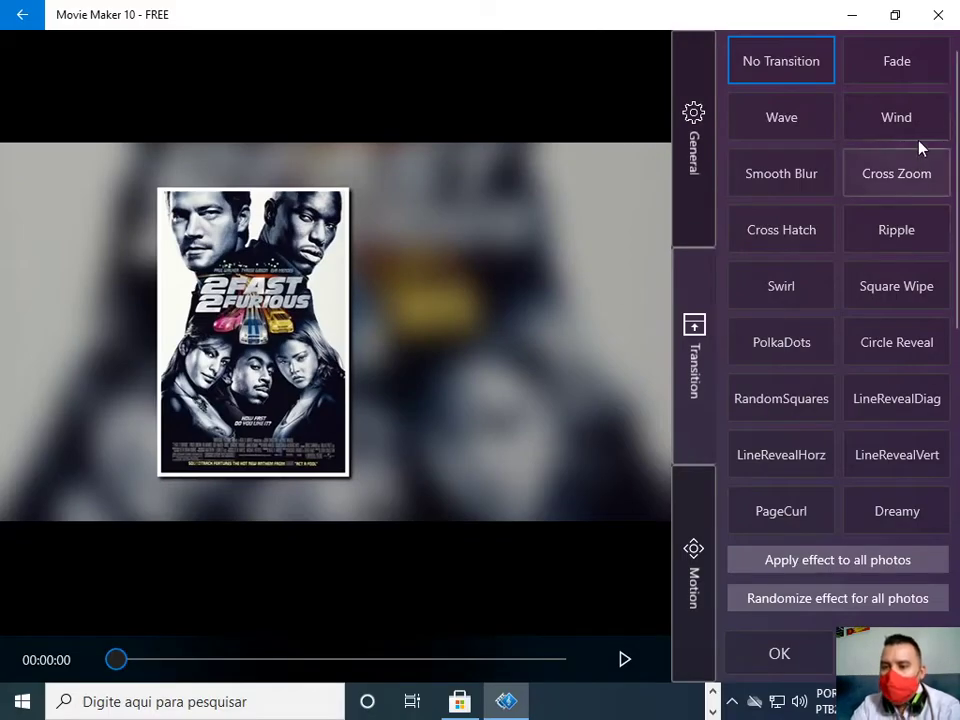
pyautogui.click(920, 134)
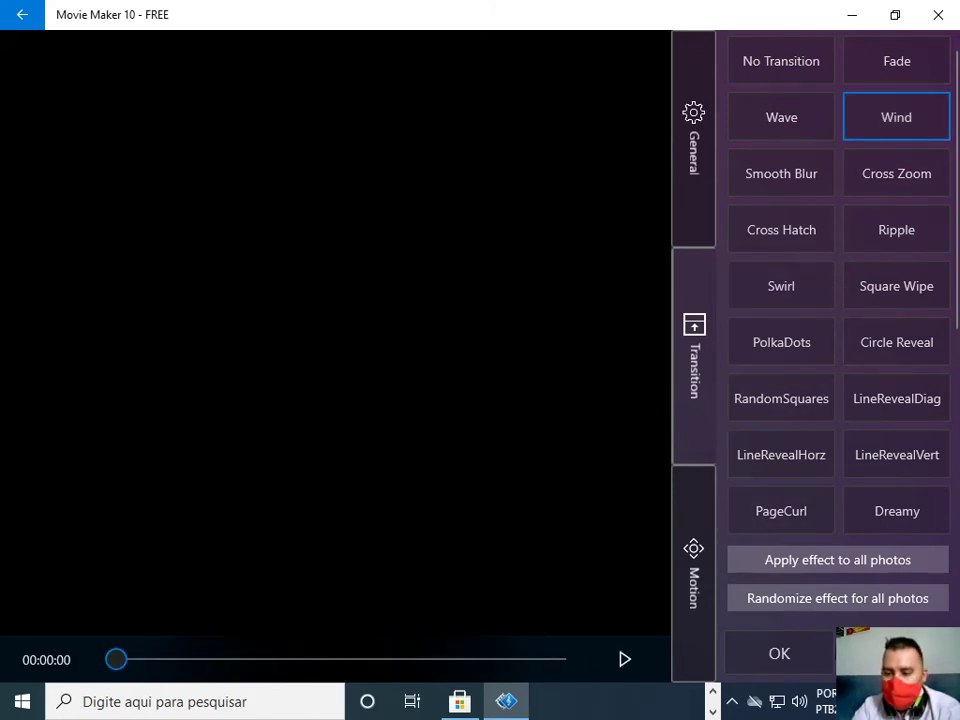
pyautogui.click(703, 606)
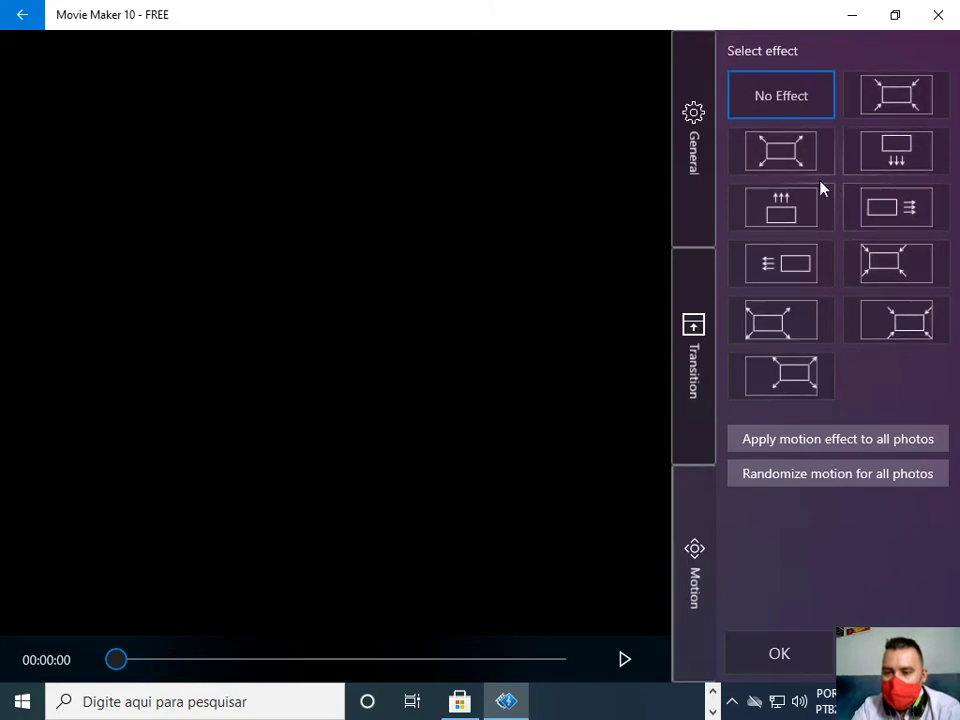
pyautogui.click(790, 213)
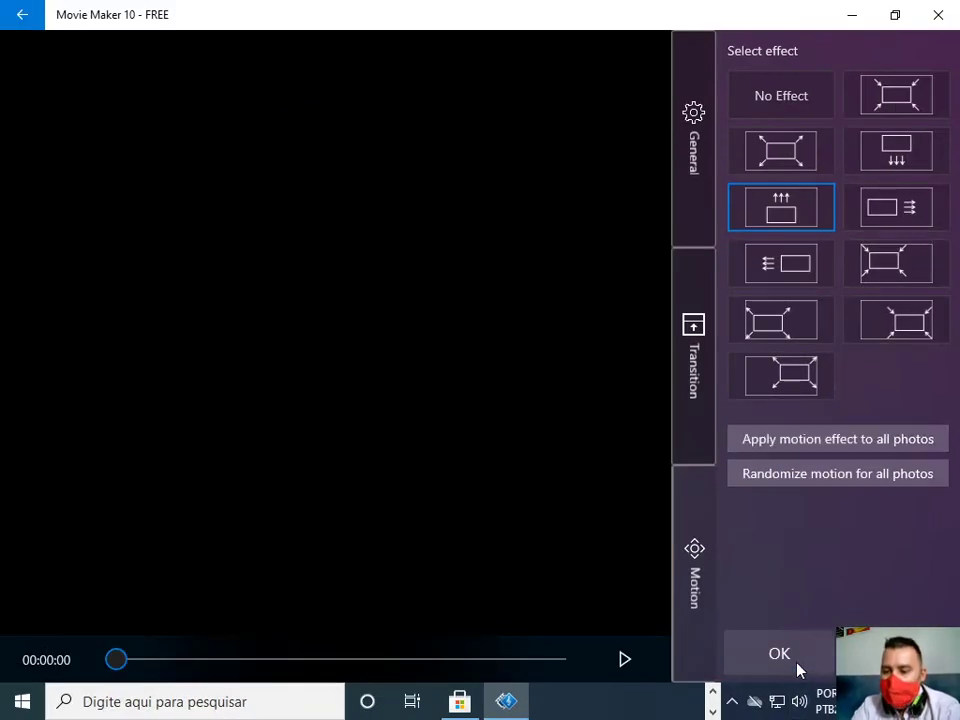
pyautogui.click(799, 668)
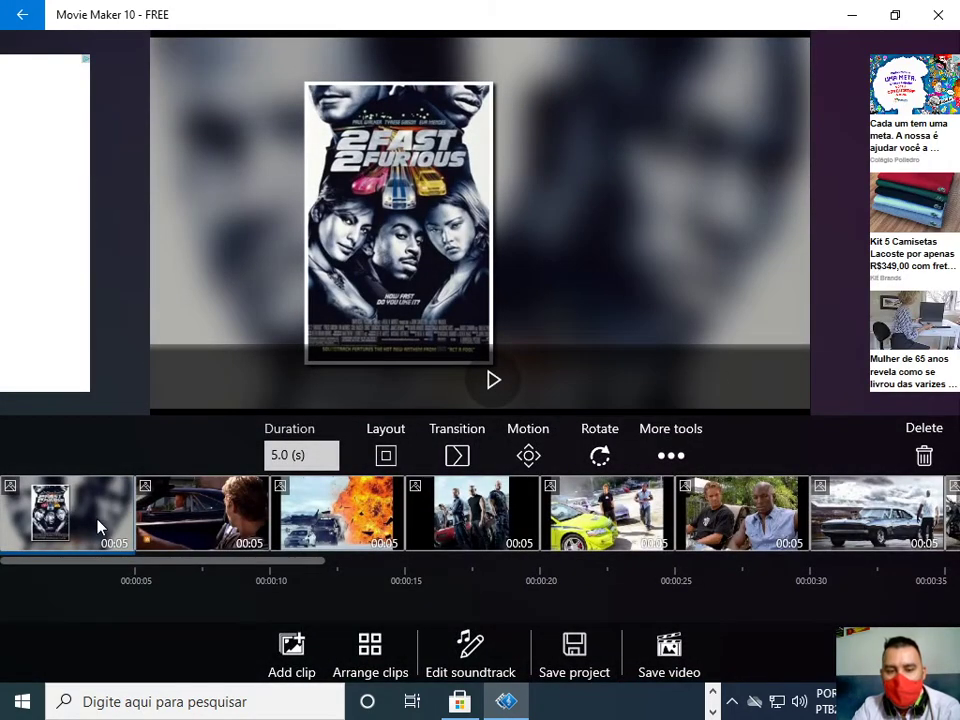
# Select the second clip, the car scene, and give it the framed layout in All settings.
pyautogui.click(230, 537)
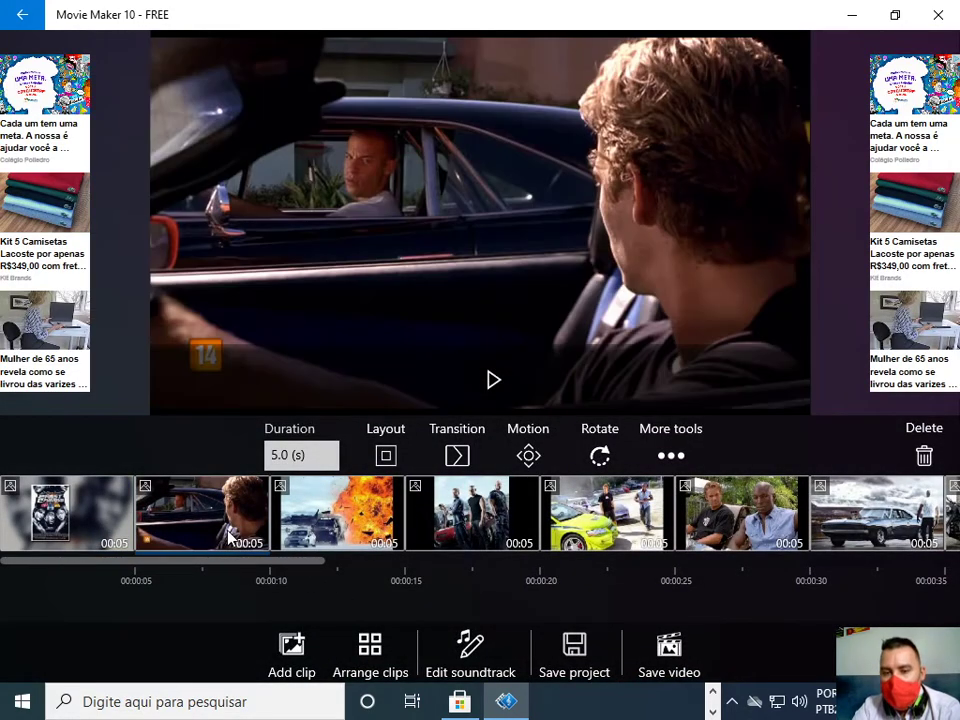
pyautogui.click(671, 456)
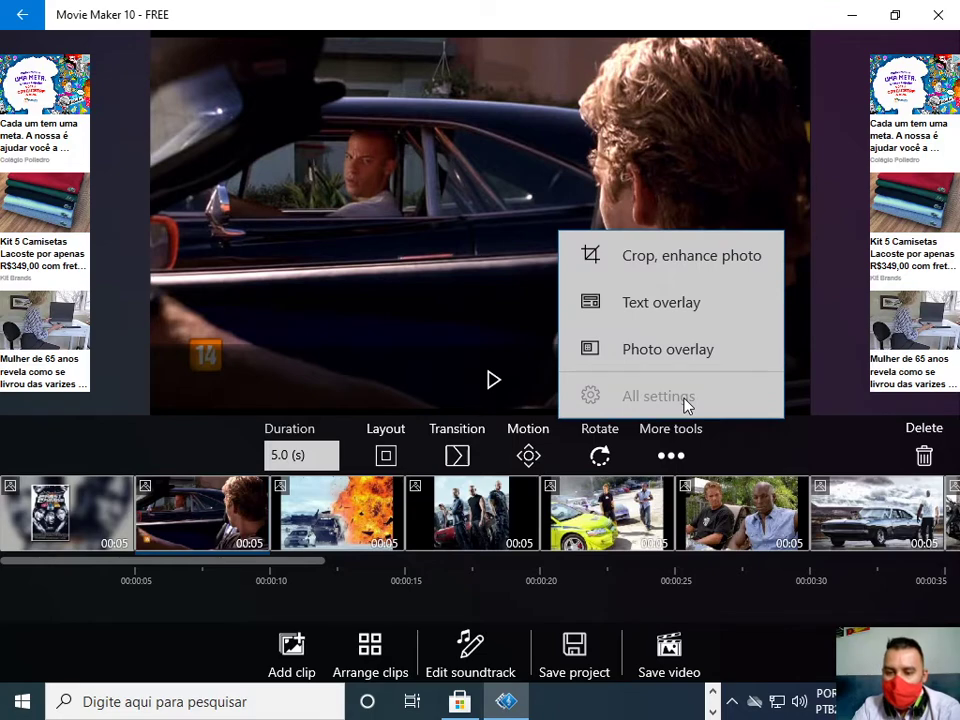
pyautogui.click(686, 403)
pyautogui.click(888, 338)
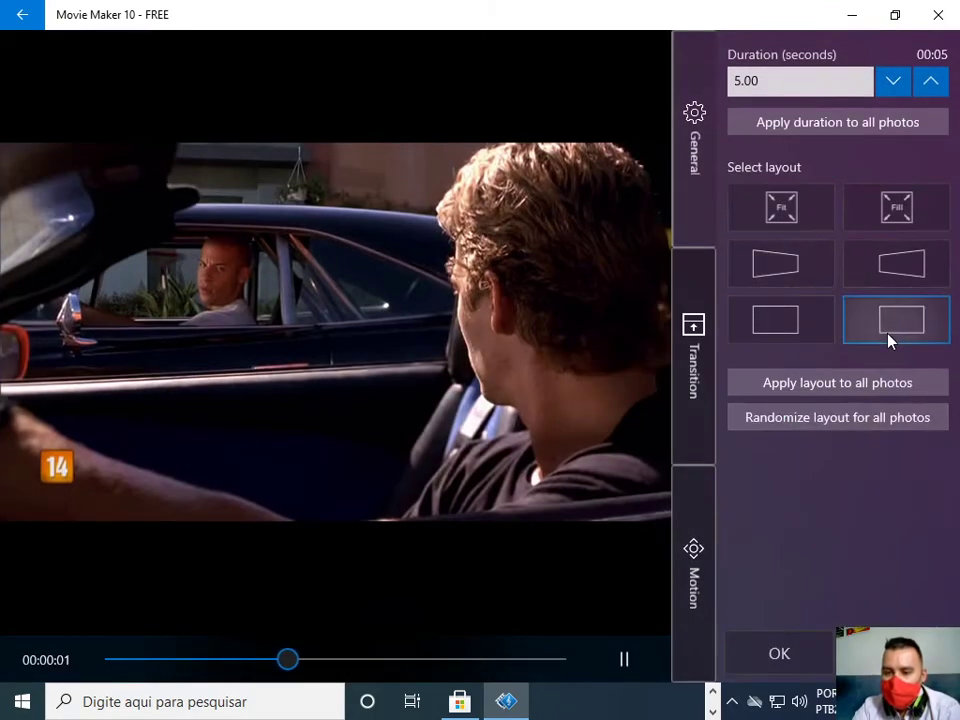
# Apply the Circle Reveal transition and a zoom motion effect to the car photo, then confirm.
pyautogui.click(705, 369)
pyautogui.click(915, 357)
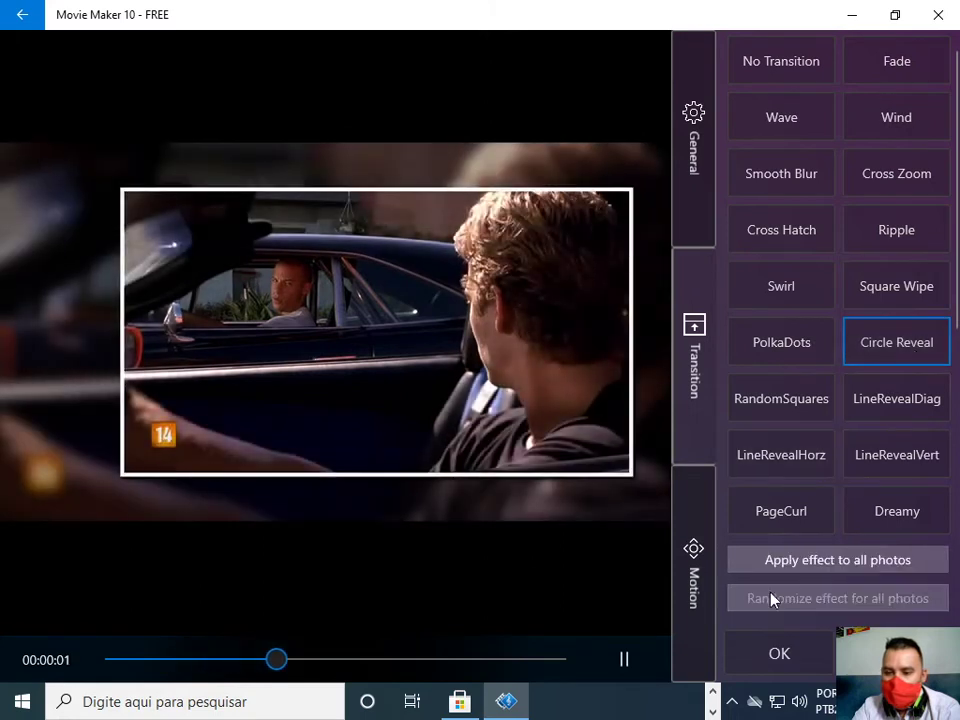
pyautogui.click(692, 570)
pyautogui.click(810, 388)
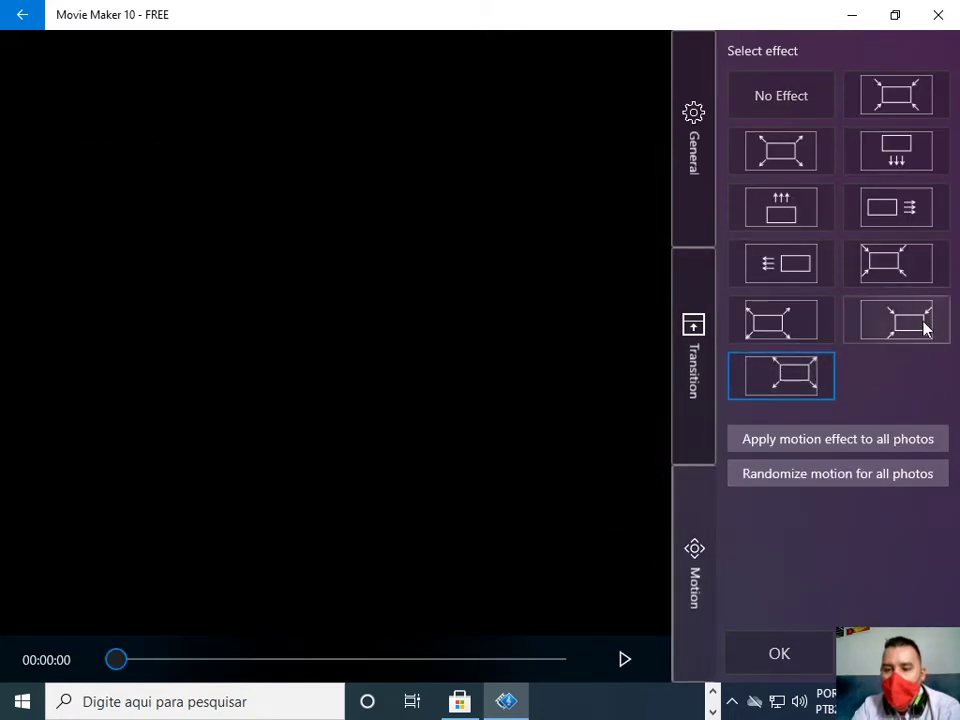
pyautogui.click(700, 347)
pyautogui.click(709, 224)
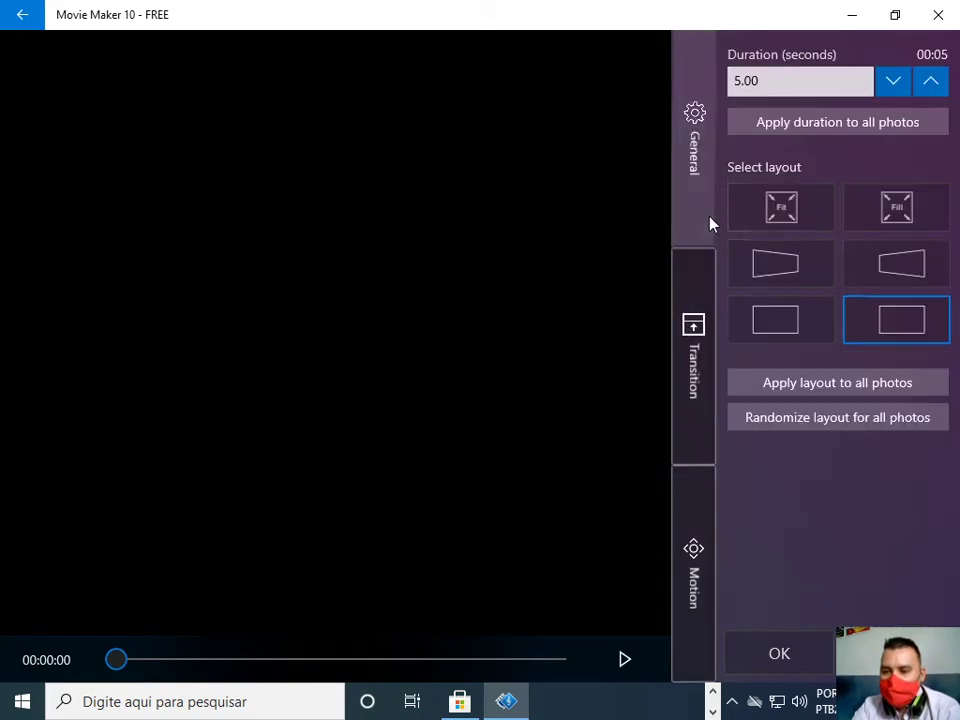
pyautogui.click(746, 652)
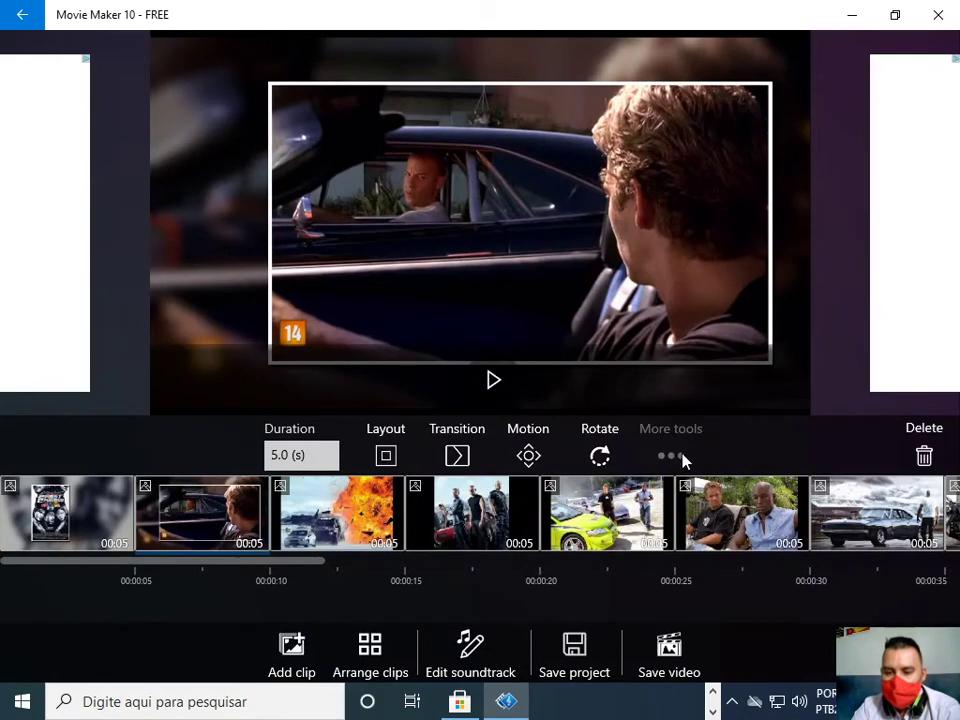
pyautogui.click(682, 458)
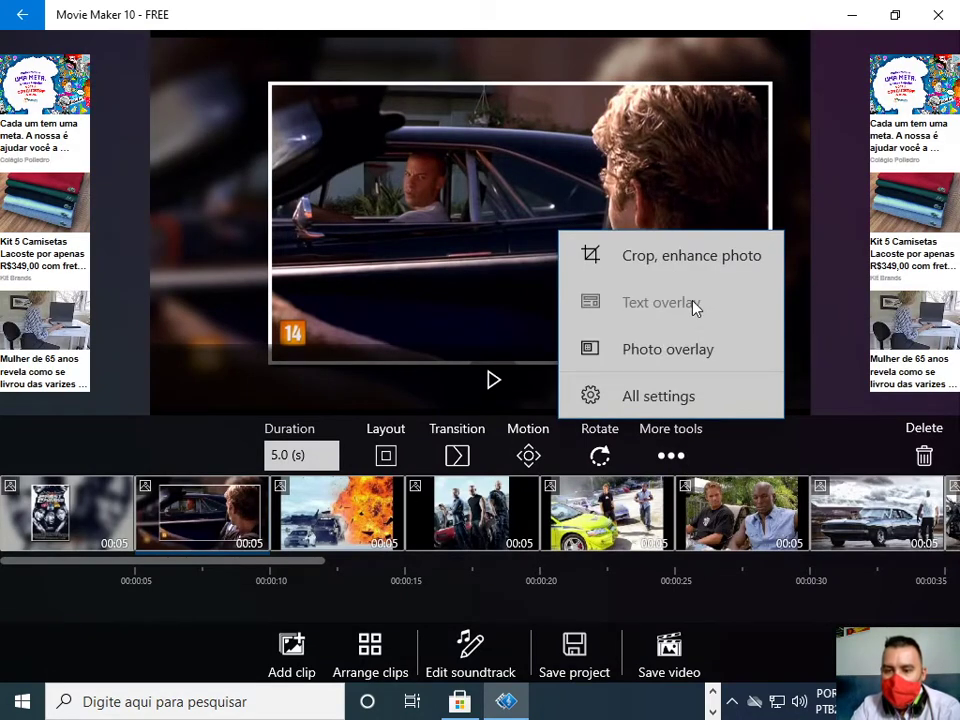
# Add a text overlay caption reading 'teste de aula' to the car photo.
pyautogui.click(645, 311)
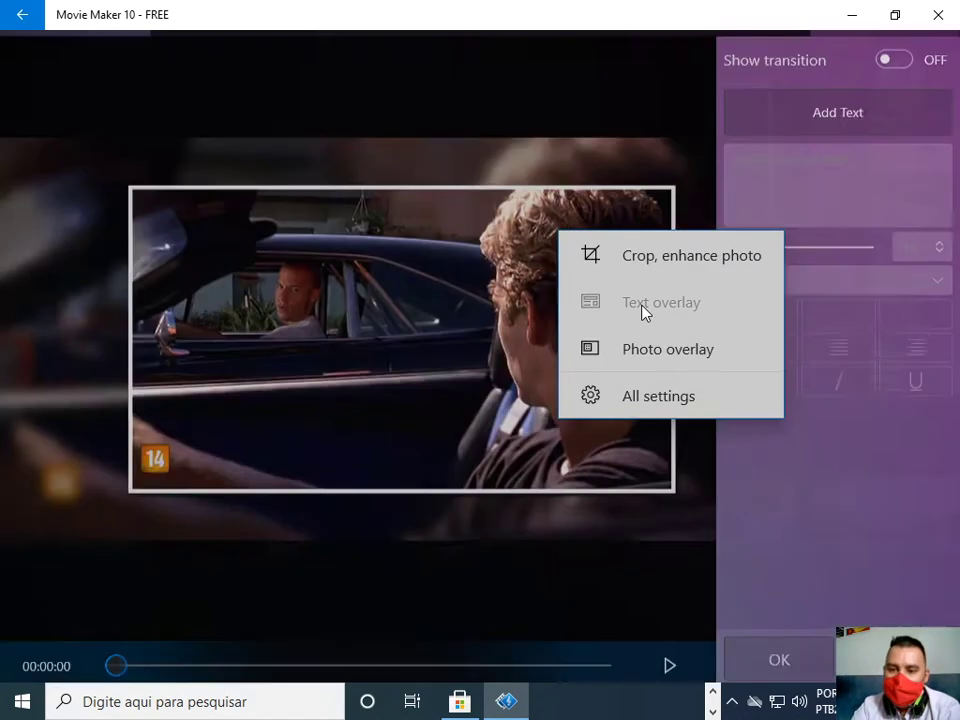
pyautogui.click(884, 110)
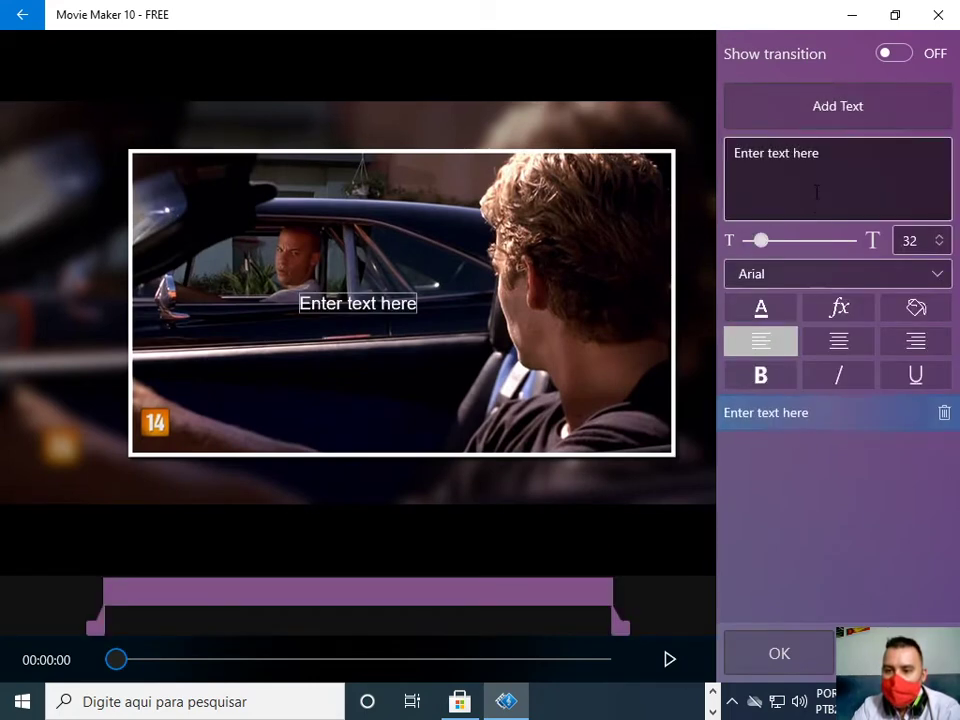
pyautogui.click(857, 165)
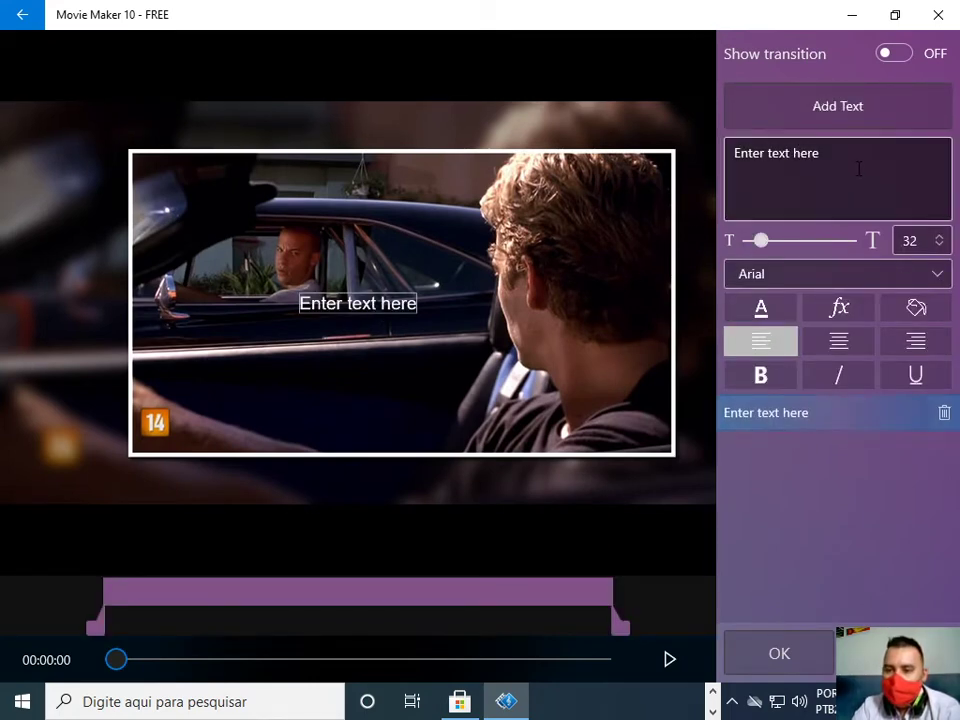
pyautogui.write('teste')
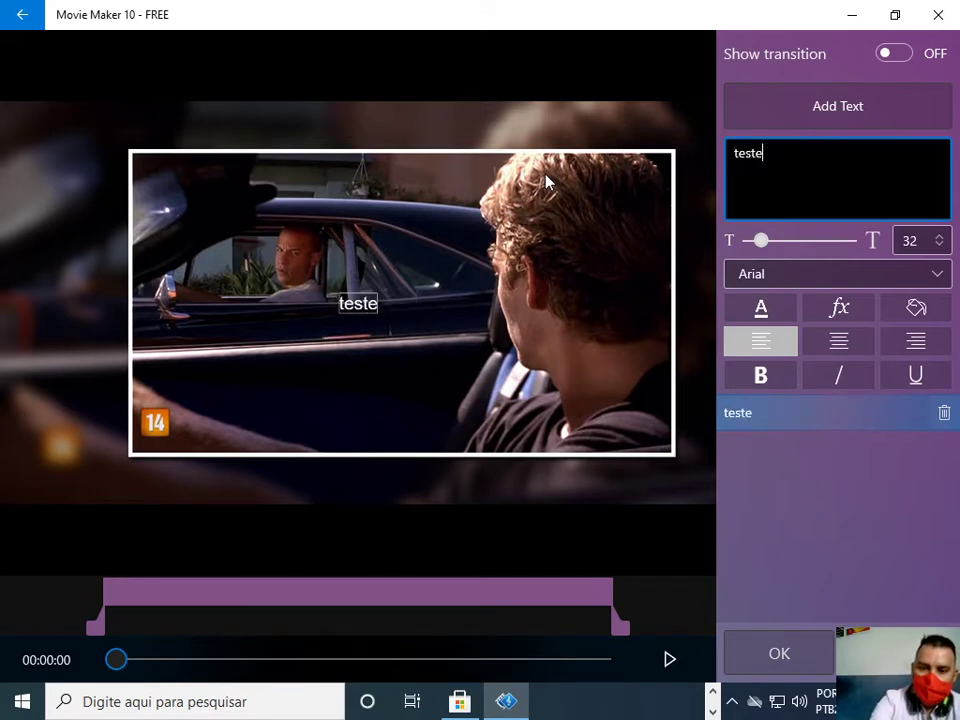
pyautogui.write('d e')
pyautogui.press('BackSpace')
pyautogui.press('BackSpace')
pyautogui.press('BackSpace')
pyautogui.write('de ')
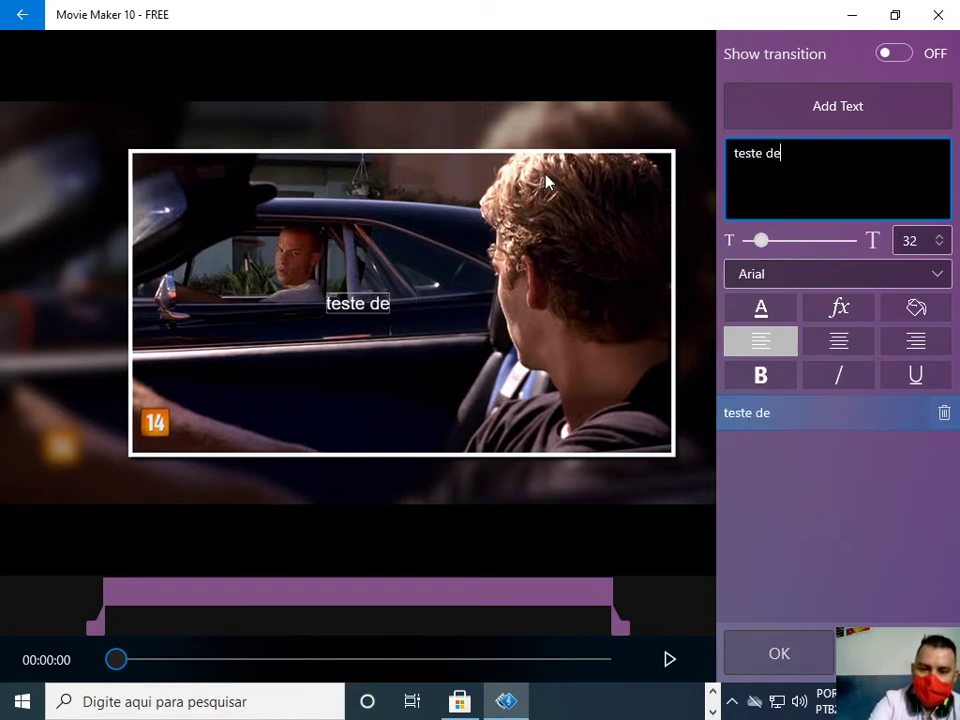
pyautogui.write('aula')
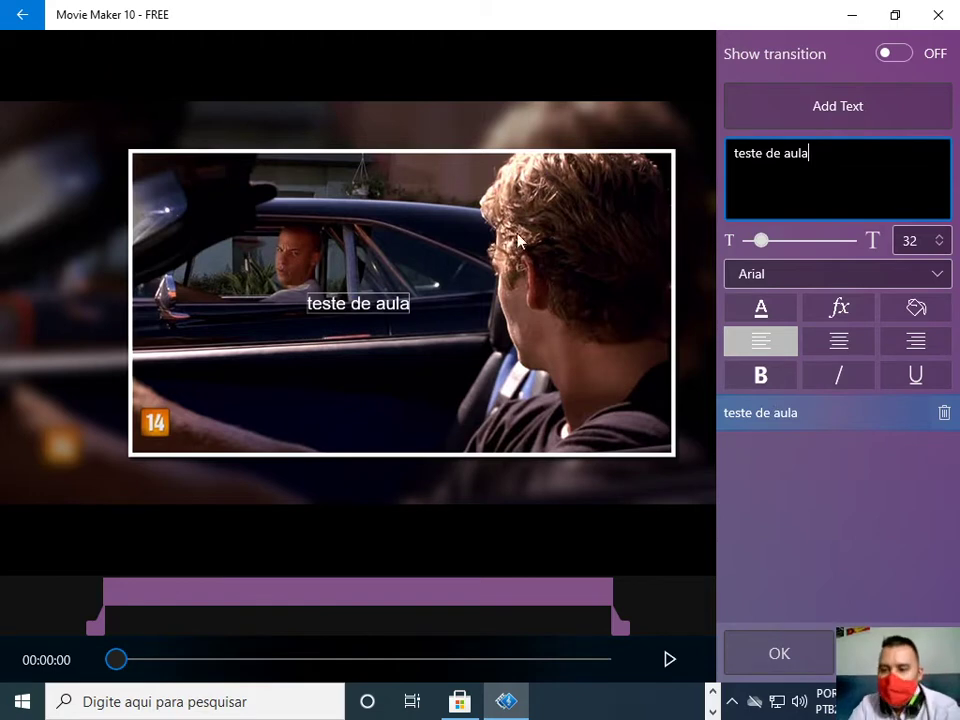
# Make the caption size 131, red, centred and bold, and move it to the bottom edge.
pyautogui.moveTo(764, 248); pyautogui.dragTo(814, 242)
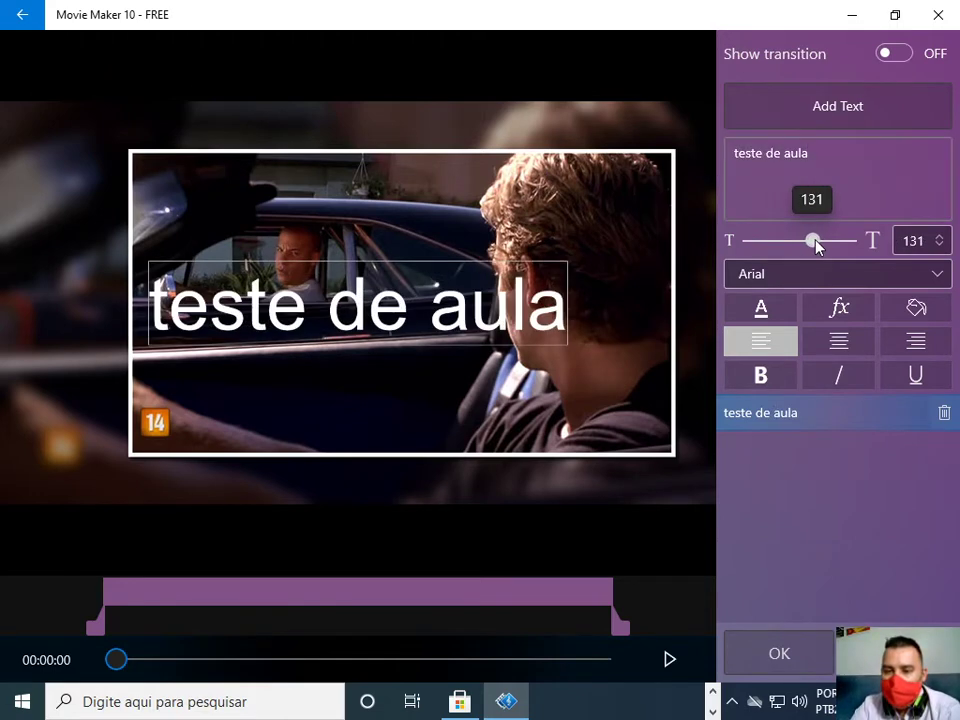
pyautogui.click(778, 316)
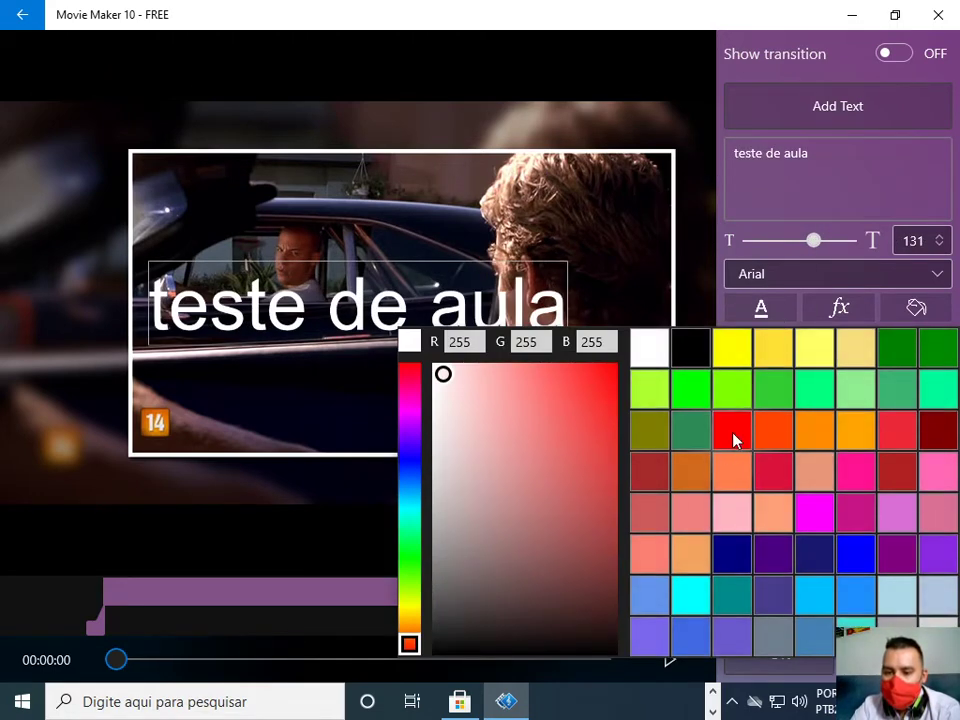
pyautogui.click(735, 439)
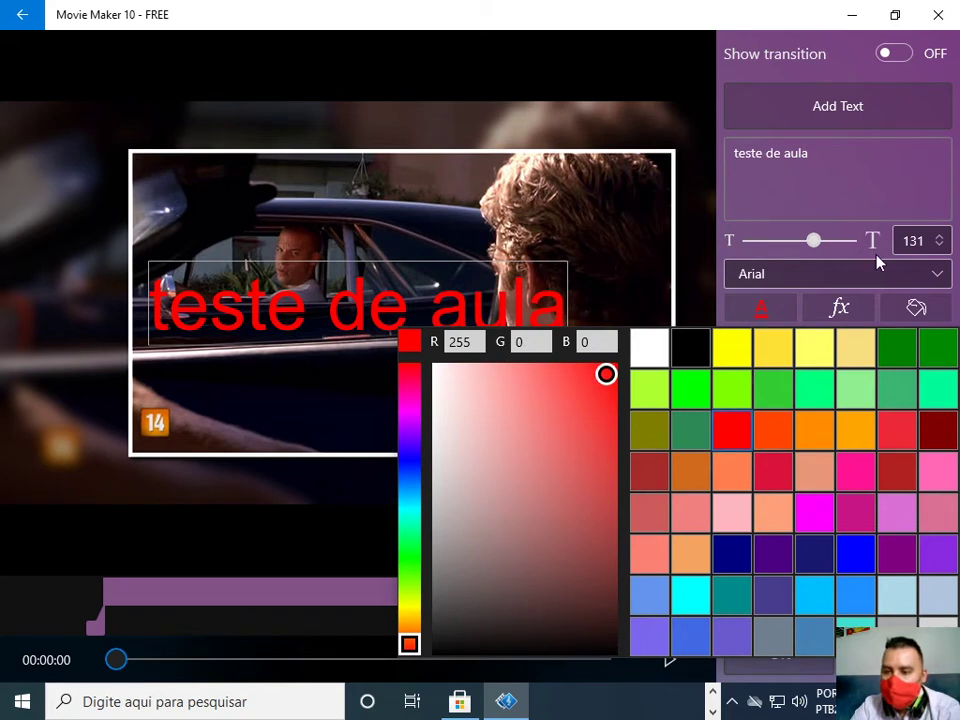
pyautogui.click(855, 311)
pyautogui.click(838, 354)
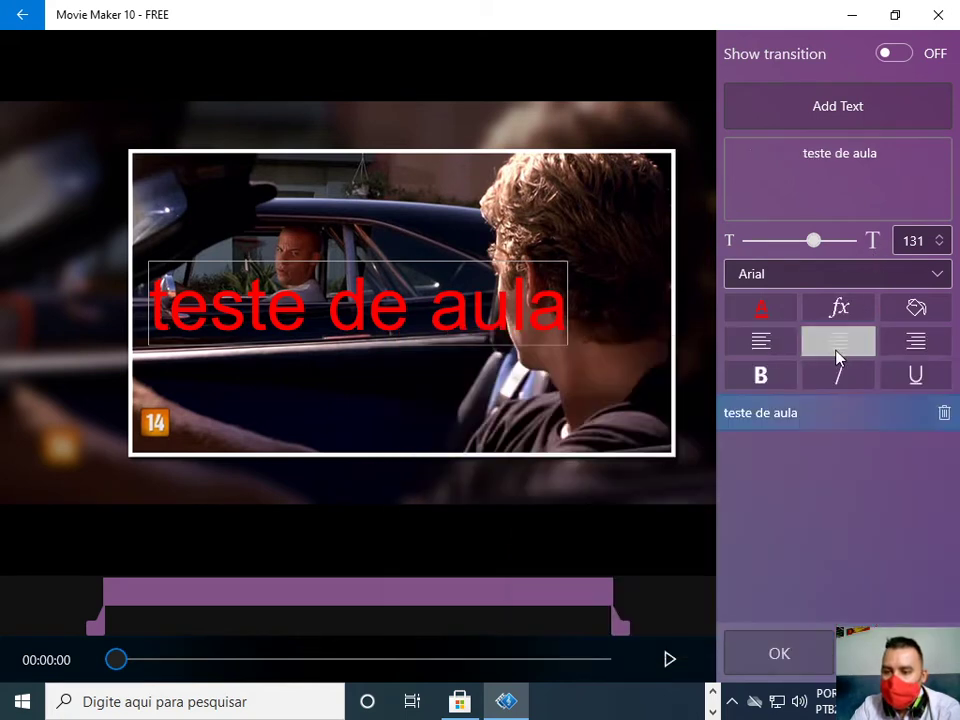
pyautogui.click(779, 382)
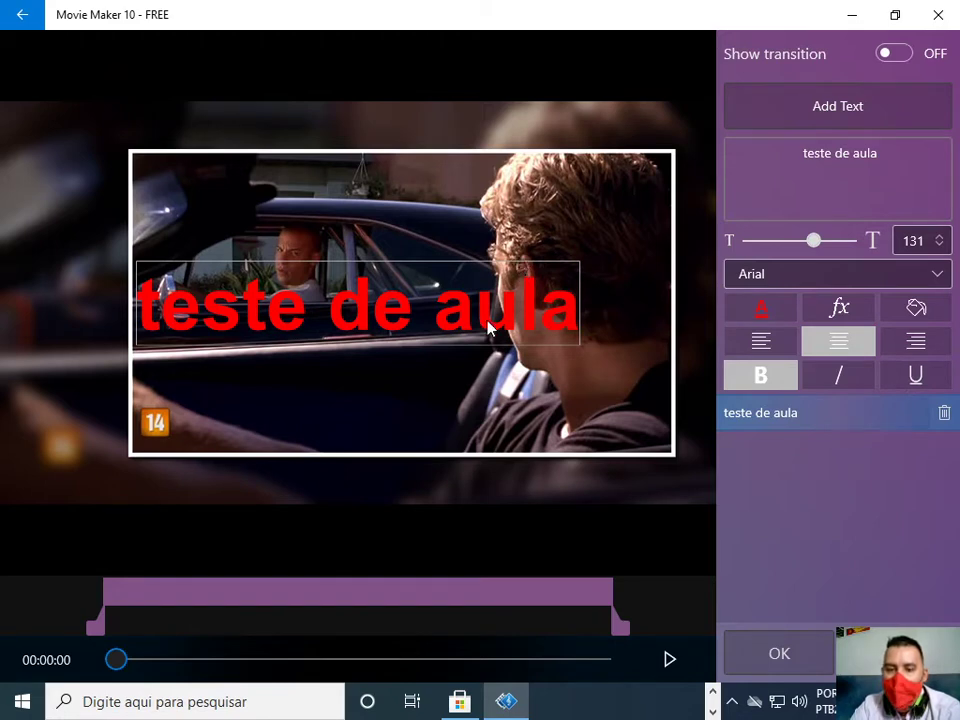
pyautogui.moveTo(460, 350); pyautogui.dragTo(471, 542)
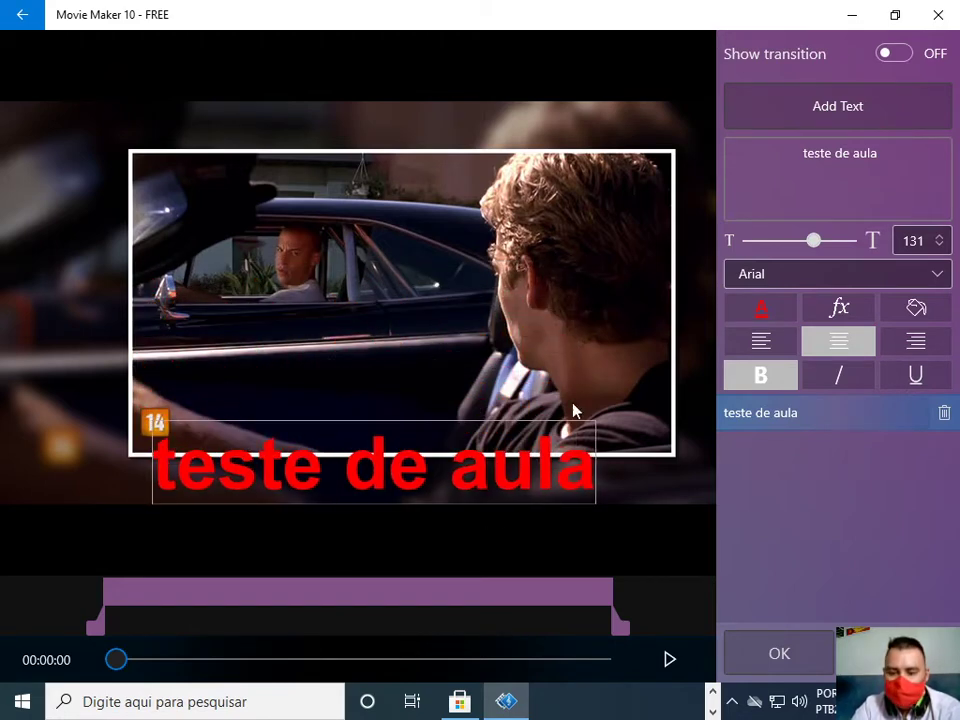
# Preview the caption with the transition playing and confirm the overlay.
pyautogui.click(895, 56)
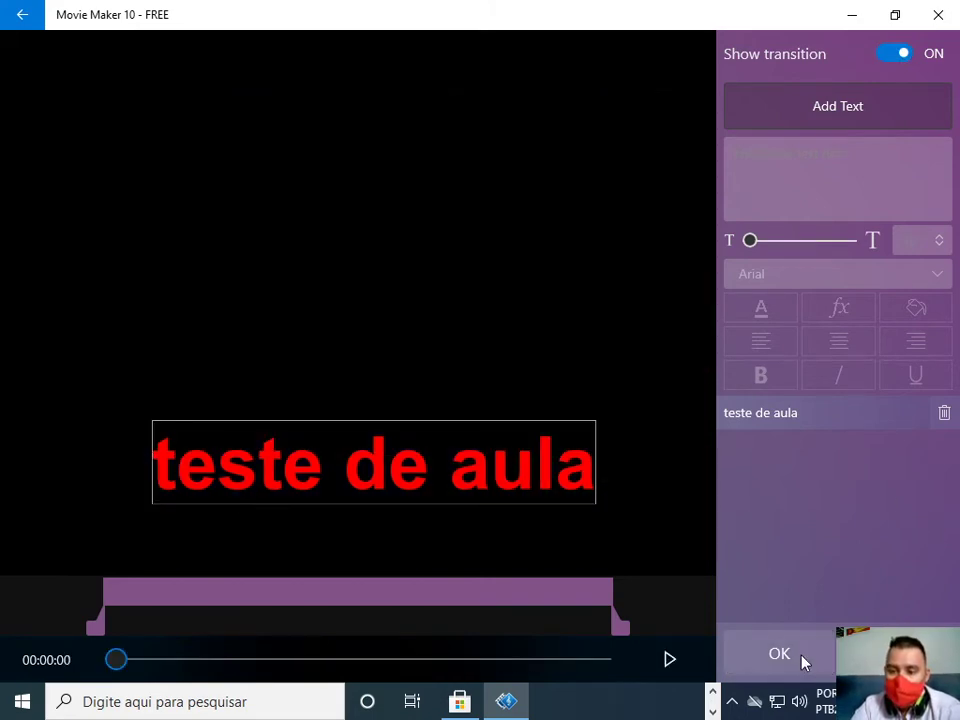
pyautogui.click(894, 54)
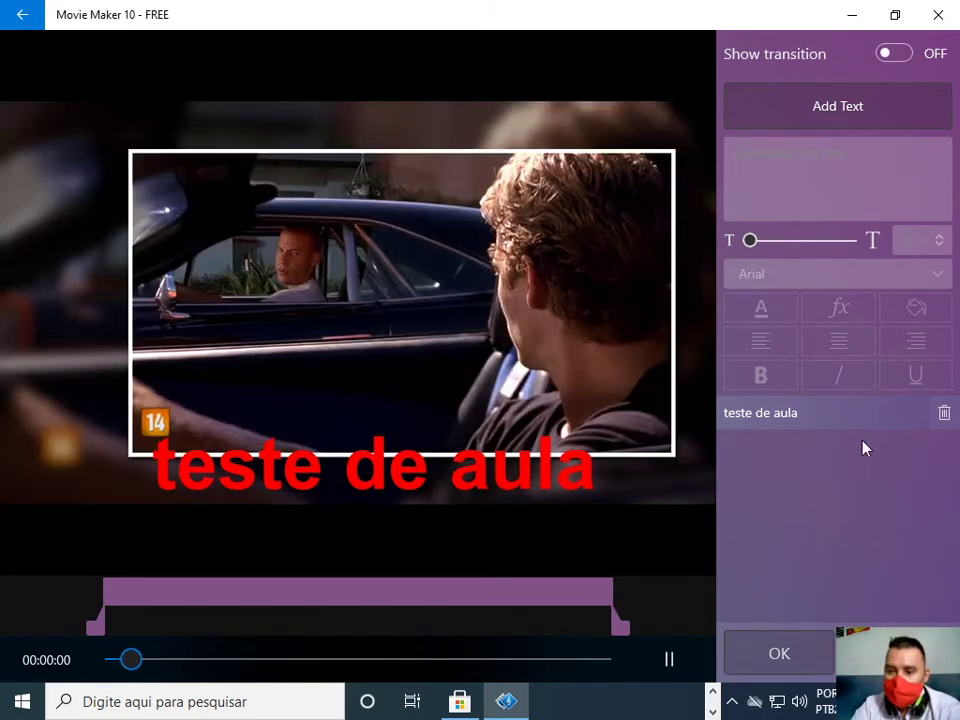
pyautogui.click(894, 54)
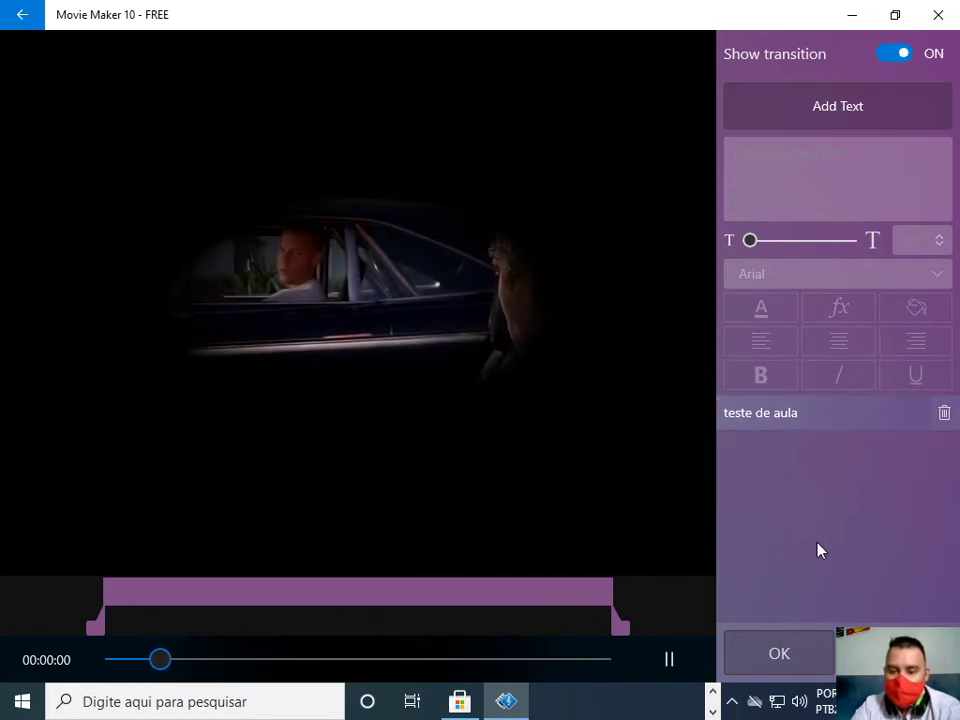
pyautogui.click(776, 657)
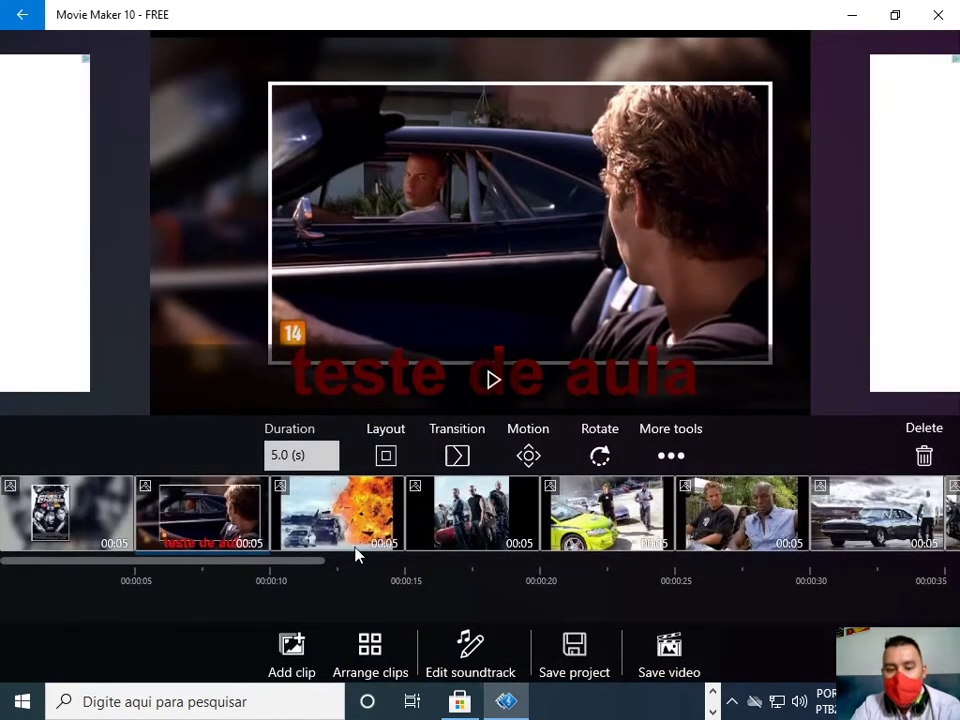
# Select the explosion photo and frame it over a blurred background in All settings.
pyautogui.click(318, 516)
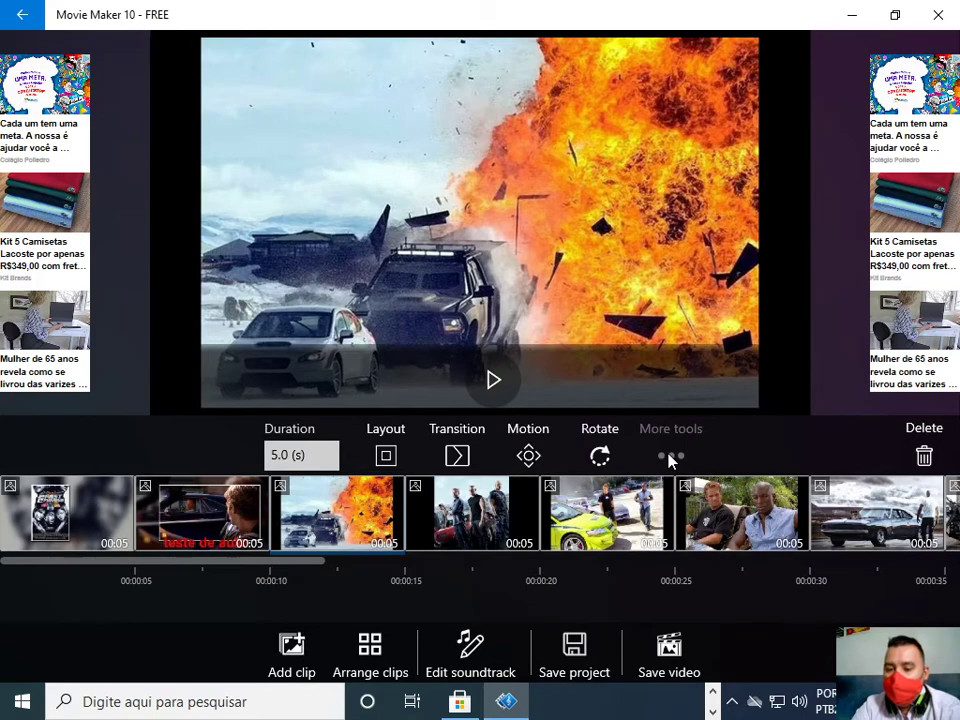
pyautogui.click(670, 457)
pyautogui.click(662, 400)
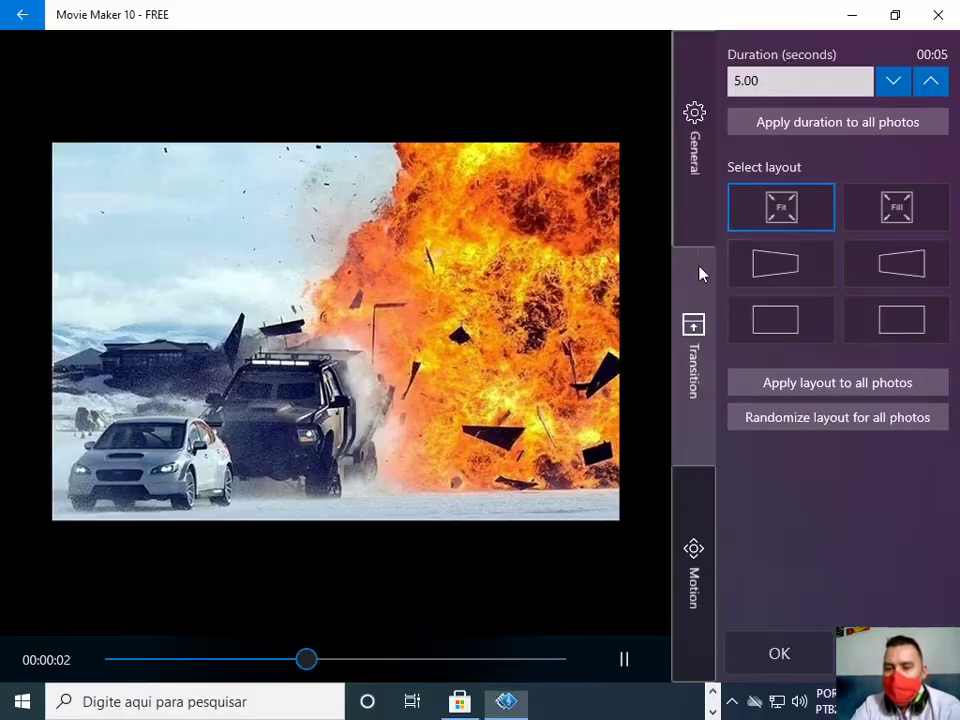
pyautogui.click(912, 322)
# Give the explosion photo a Dreamy transition and a sliding motion effect, then confirm.
pyautogui.click(706, 405)
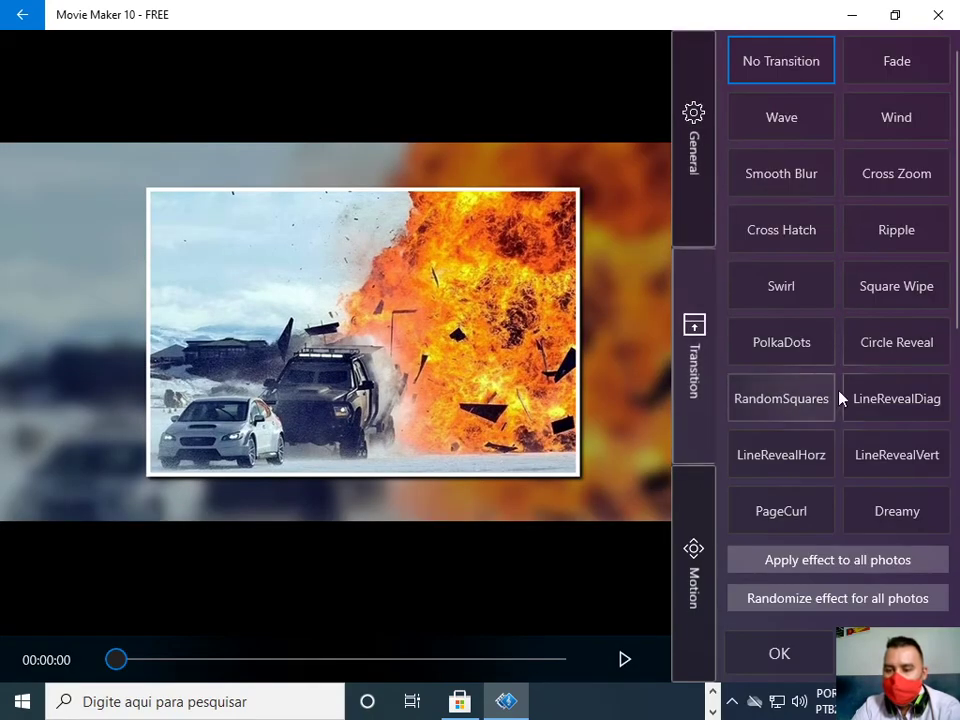
pyautogui.click(891, 513)
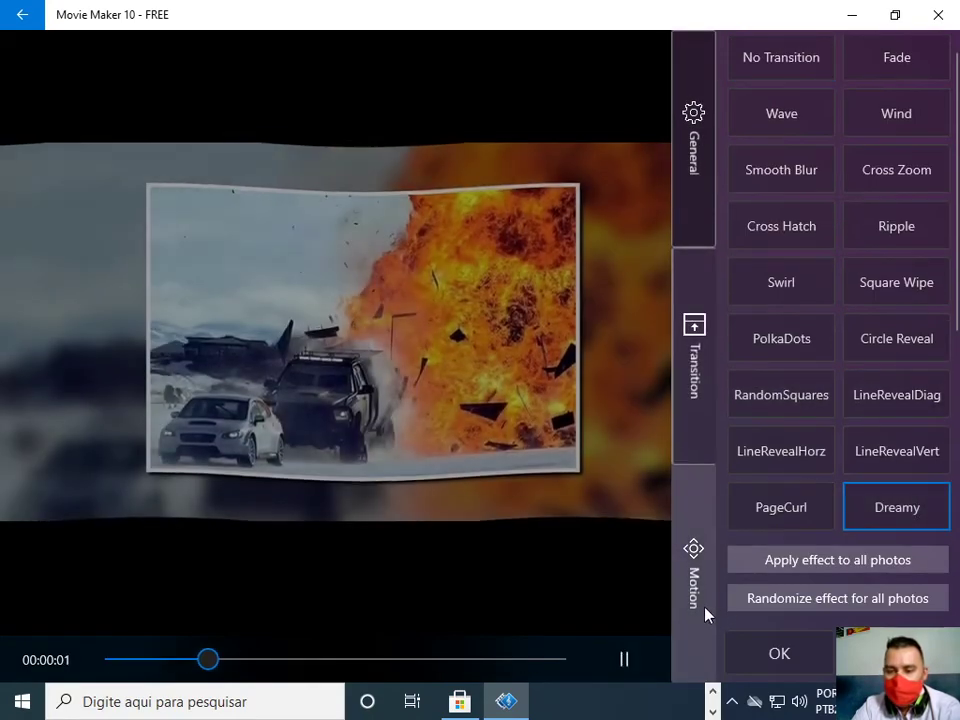
pyautogui.click(707, 617)
pyautogui.click(776, 278)
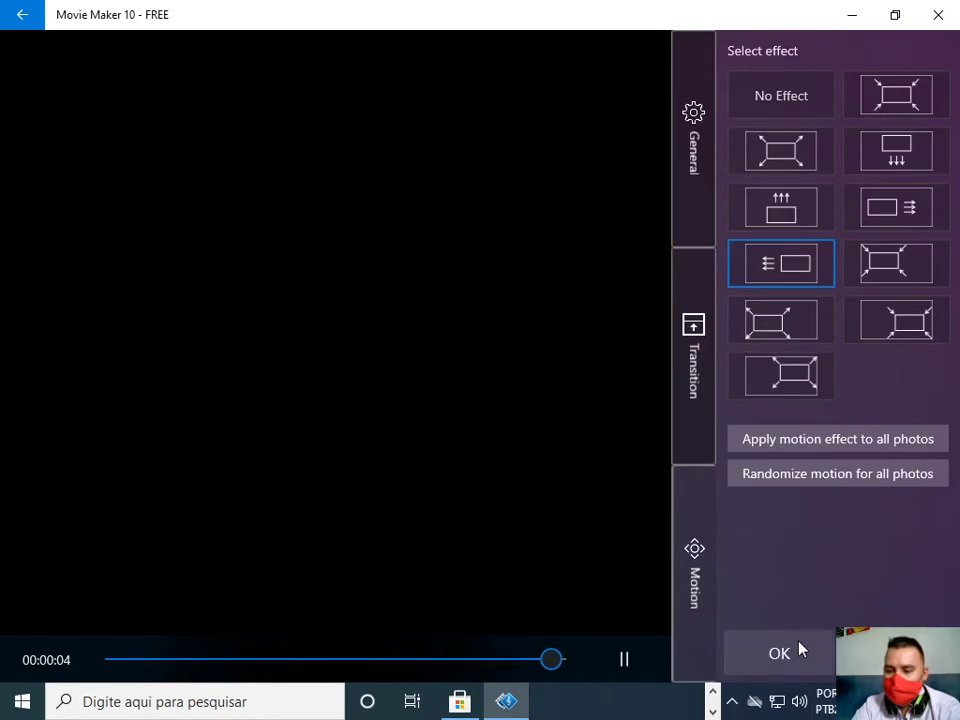
pyautogui.click(797, 652)
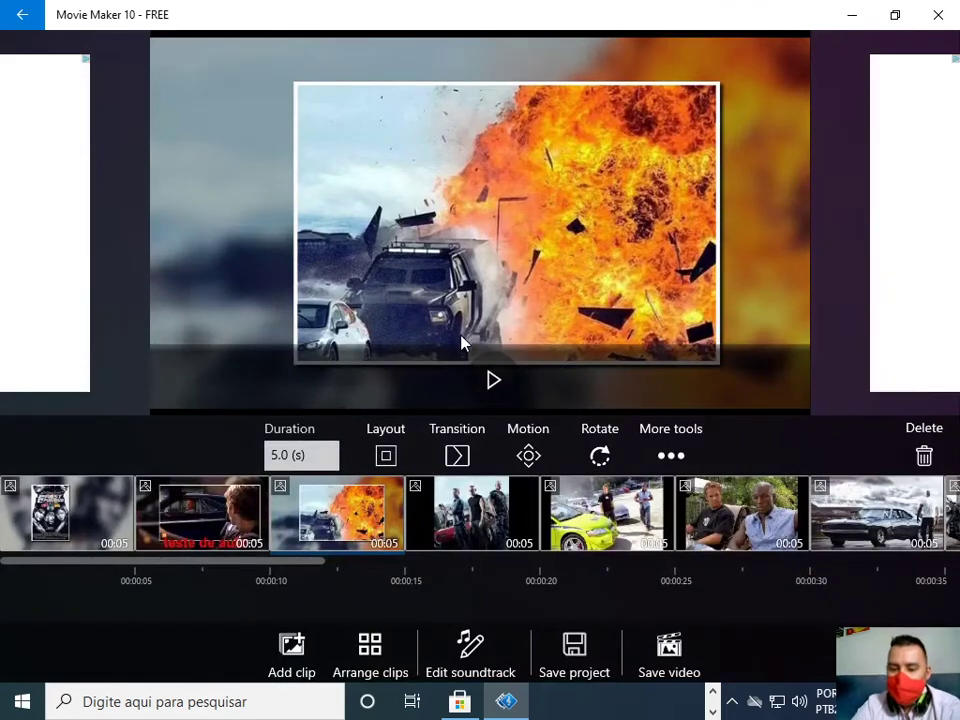
pyautogui.click(477, 665)
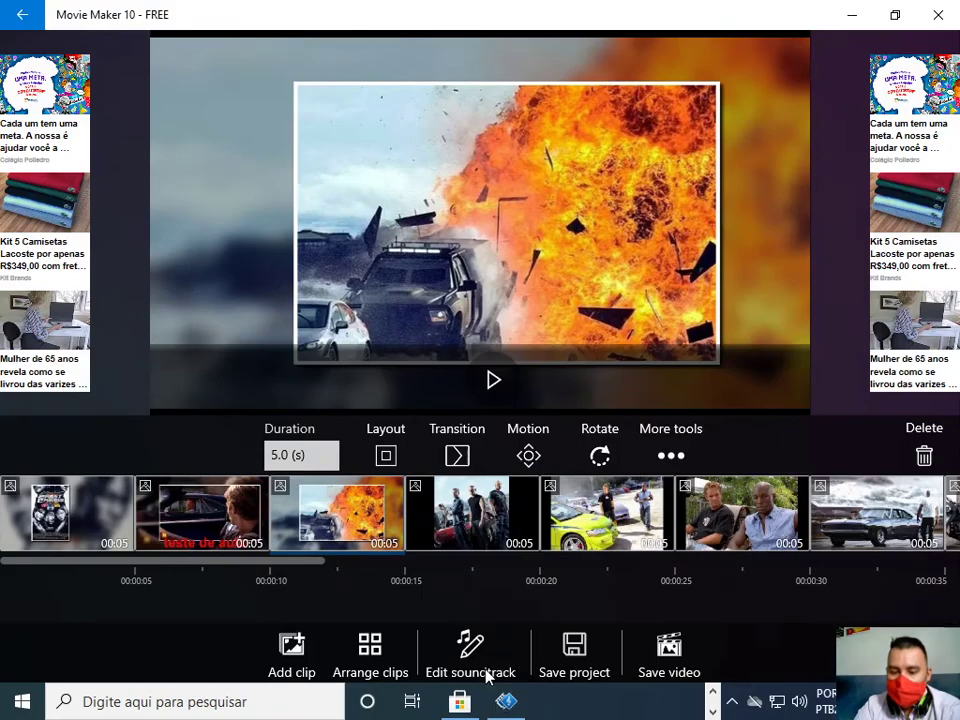
pyautogui.click(466, 626)
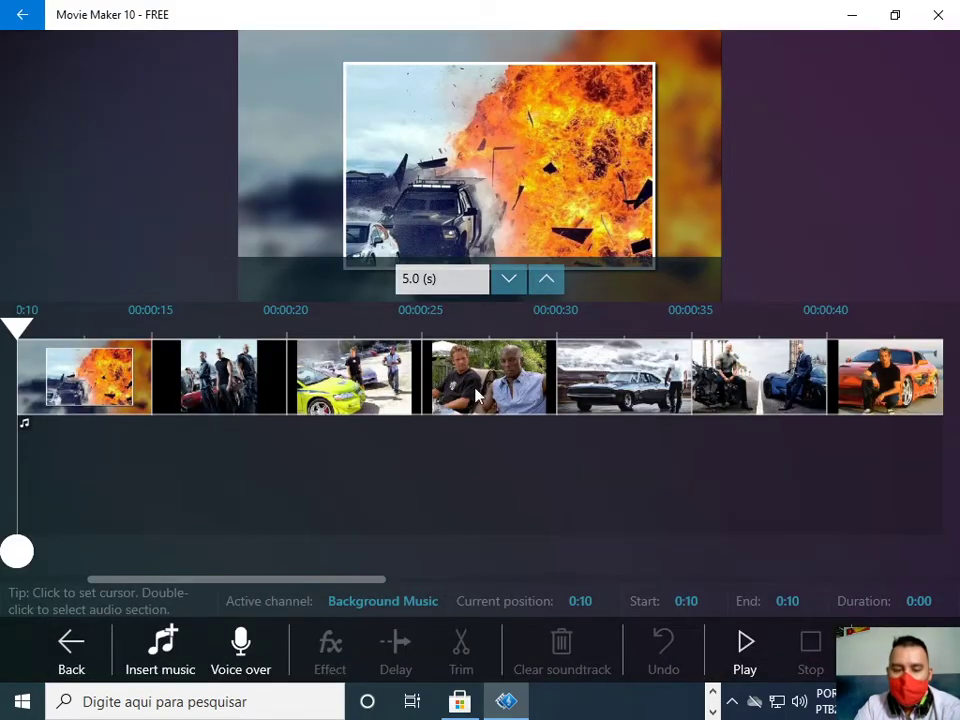
pyautogui.click(186, 675)
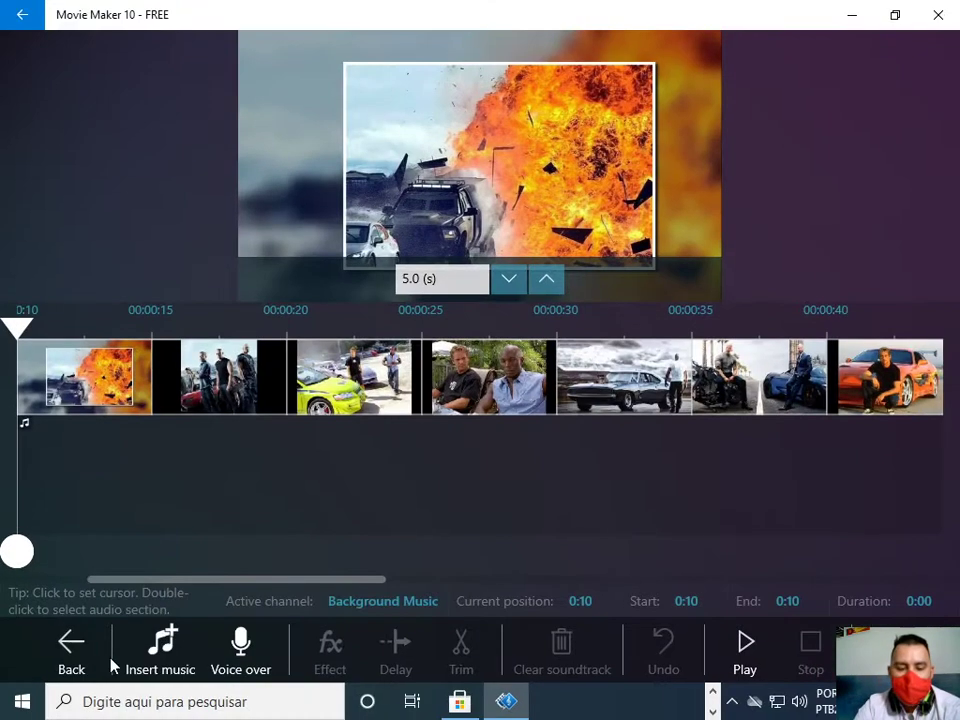
pyautogui.click(320, 625)
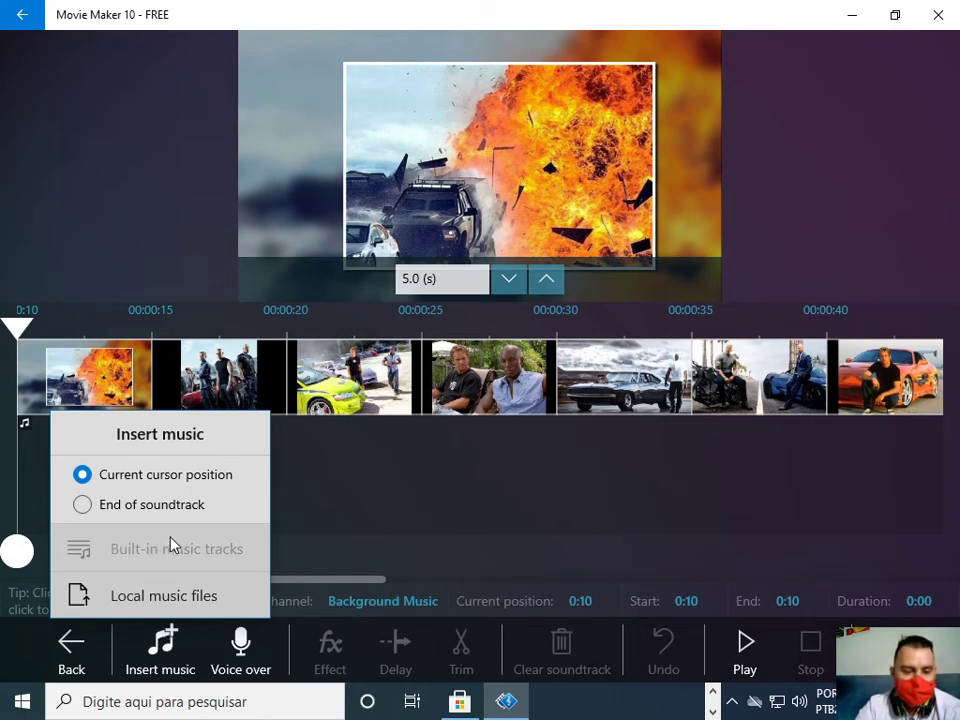
pyautogui.click(163, 597)
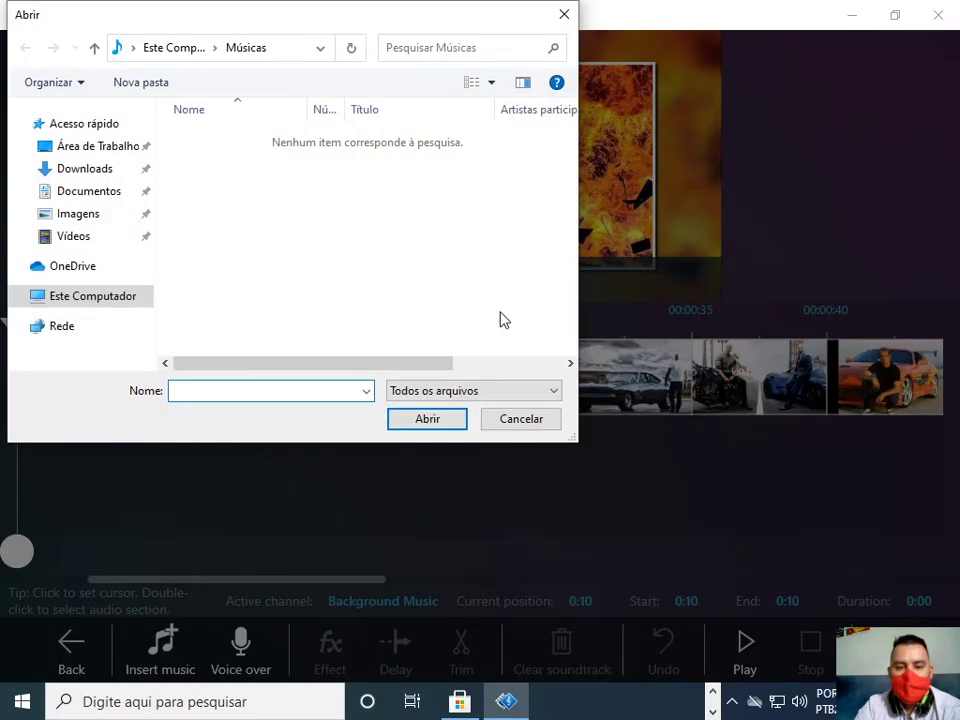
pyautogui.click(124, 167)
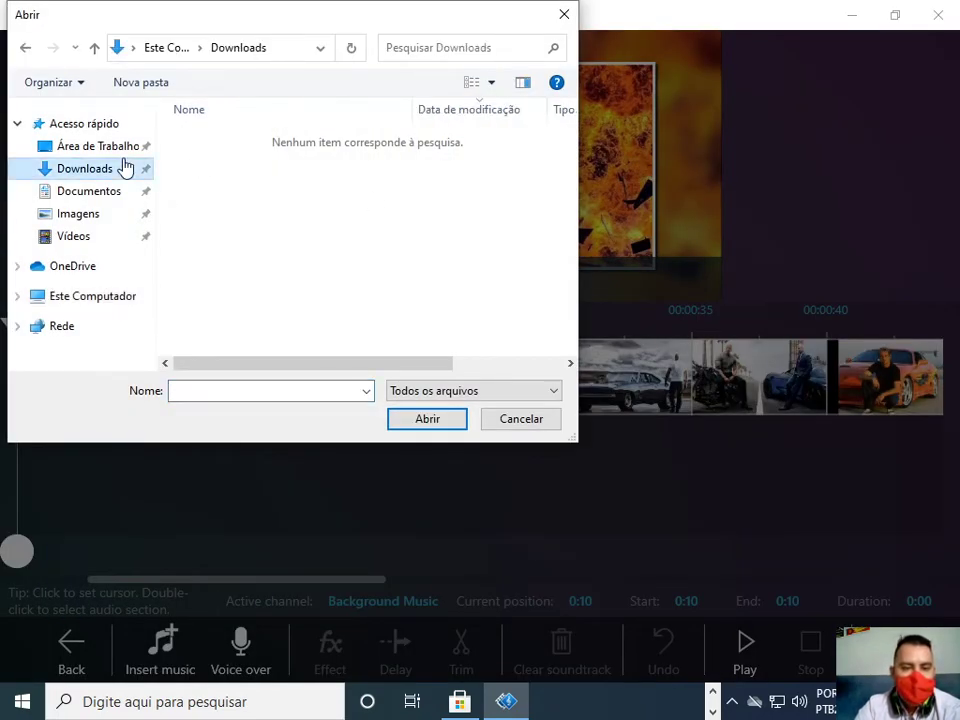
pyautogui.click(120, 148)
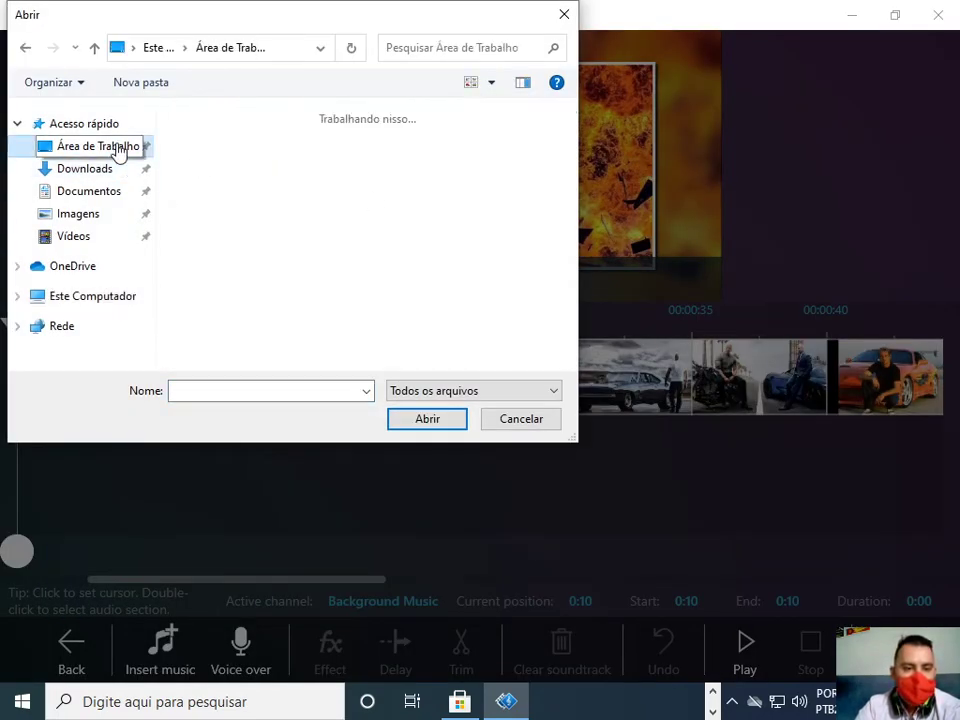
pyautogui.click(92, 172)
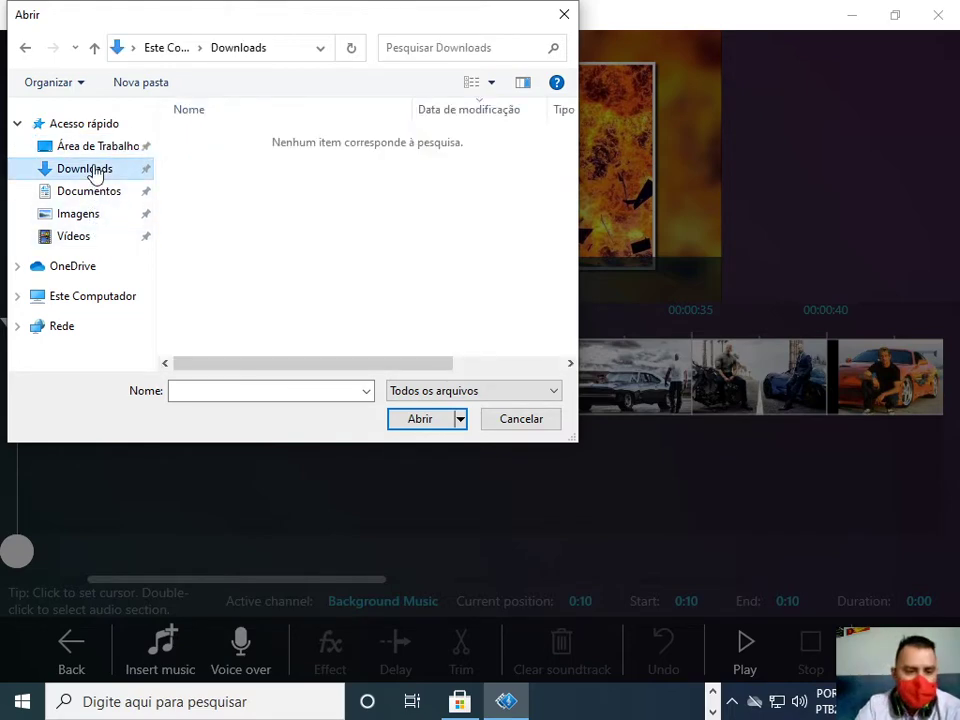
pyautogui.press('Escape')
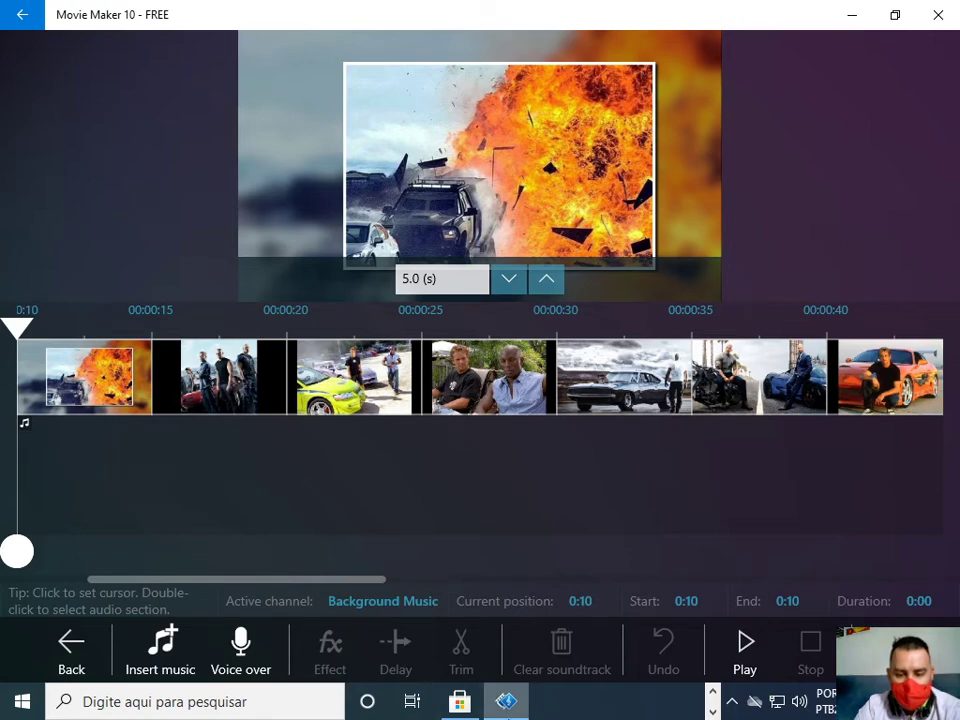
pyautogui.press('super+e')
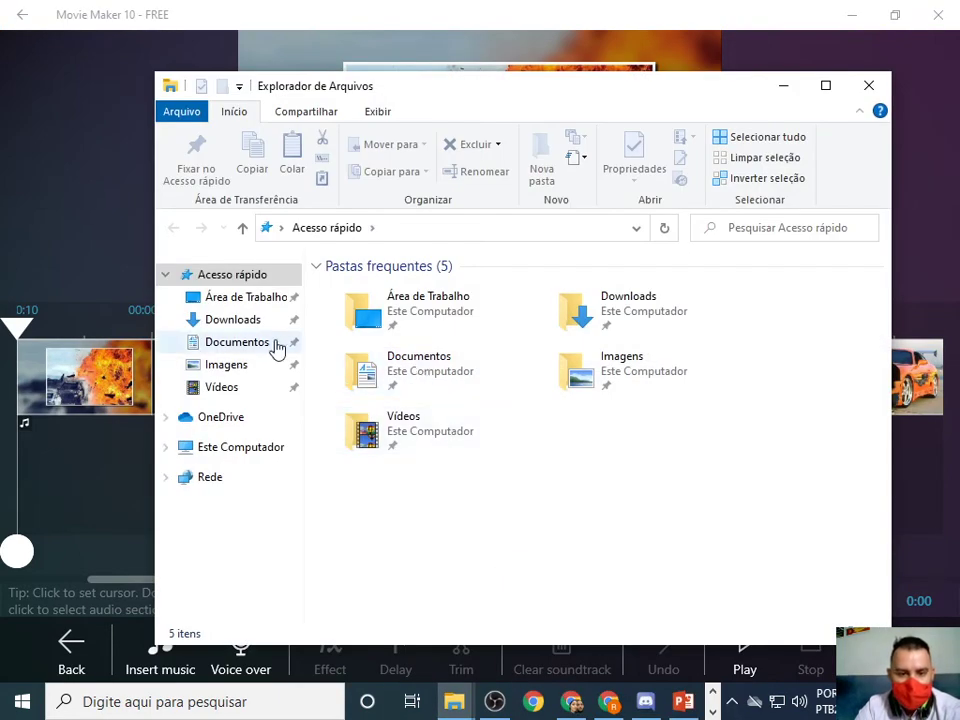
pyautogui.click(276, 331)
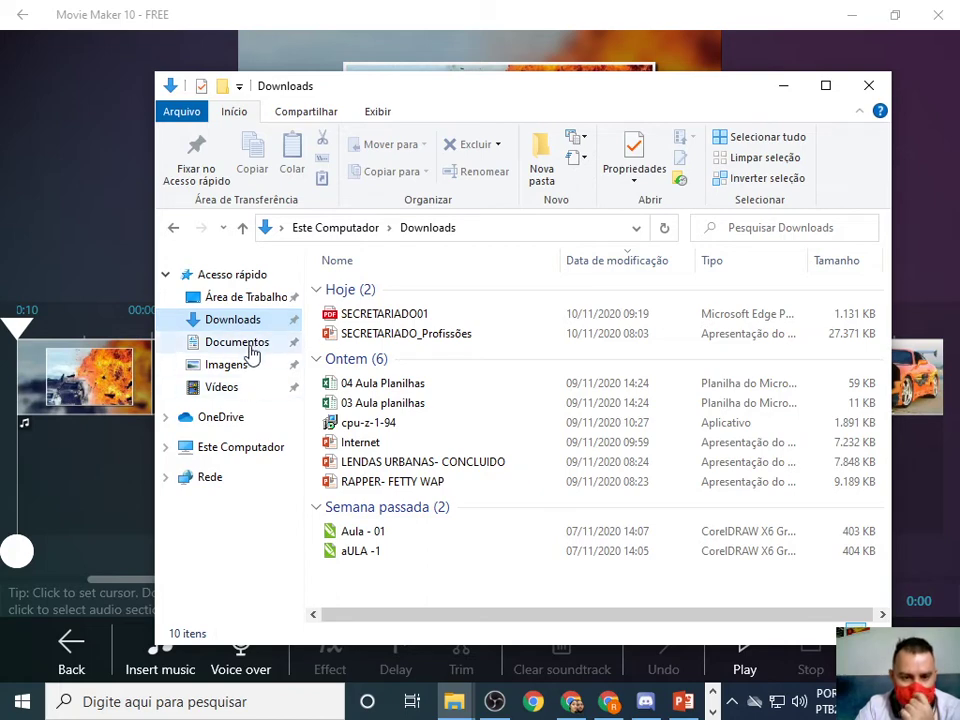
pyautogui.click(242, 346)
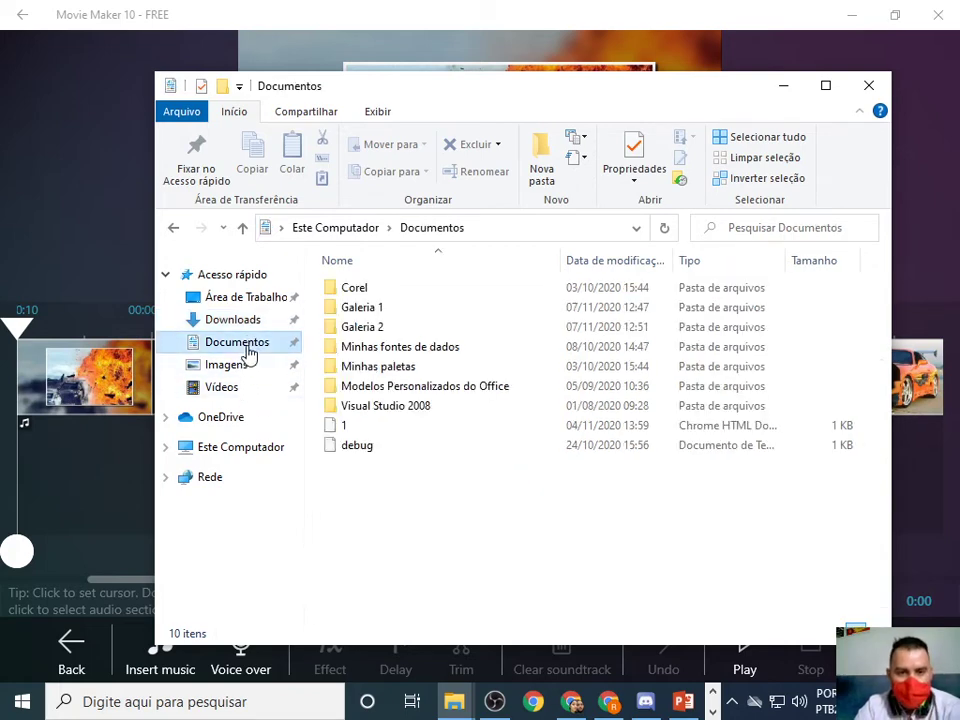
pyautogui.click(257, 319)
pyautogui.click(258, 345)
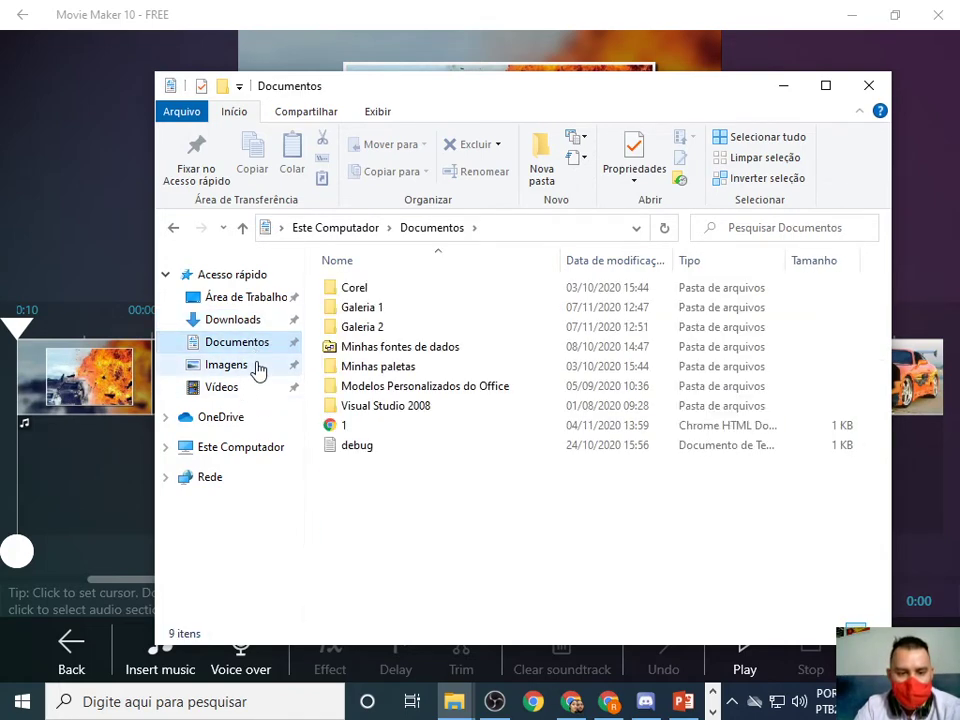
pyautogui.click(257, 367)
pyautogui.scroll(-3, 745, 470)
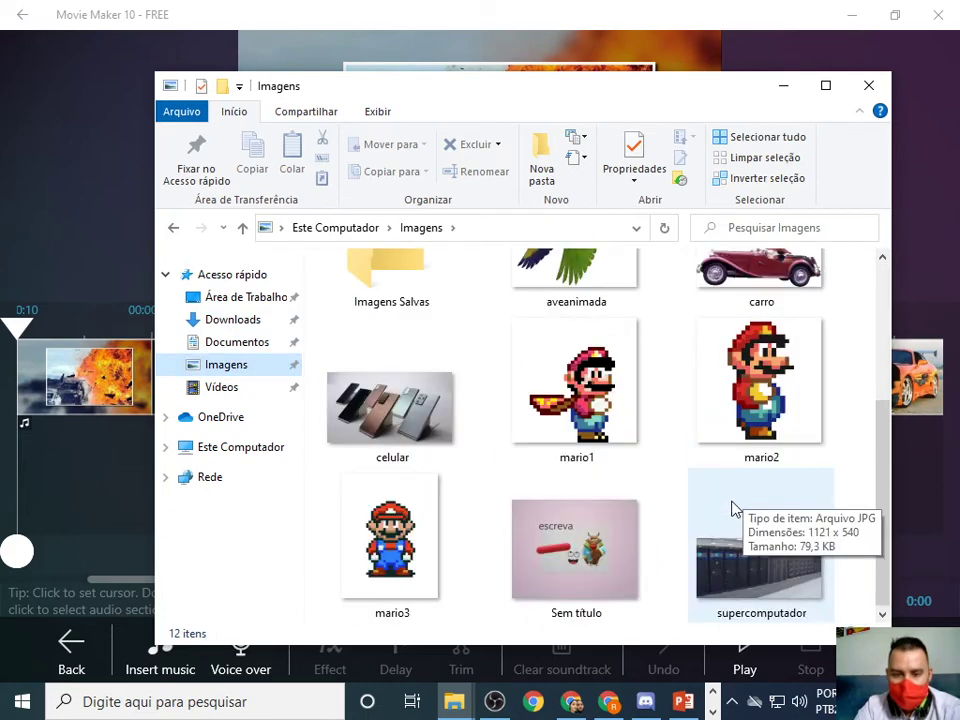
pyautogui.scroll(3, 740, 505)
pyautogui.click(786, 88)
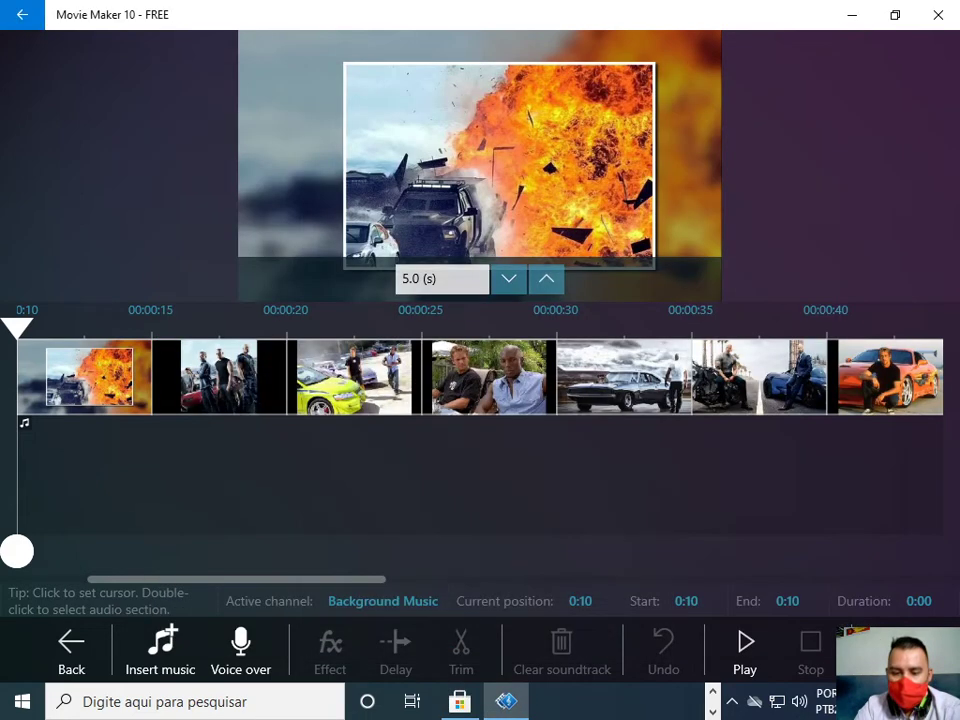
pyautogui.click(454, 701)
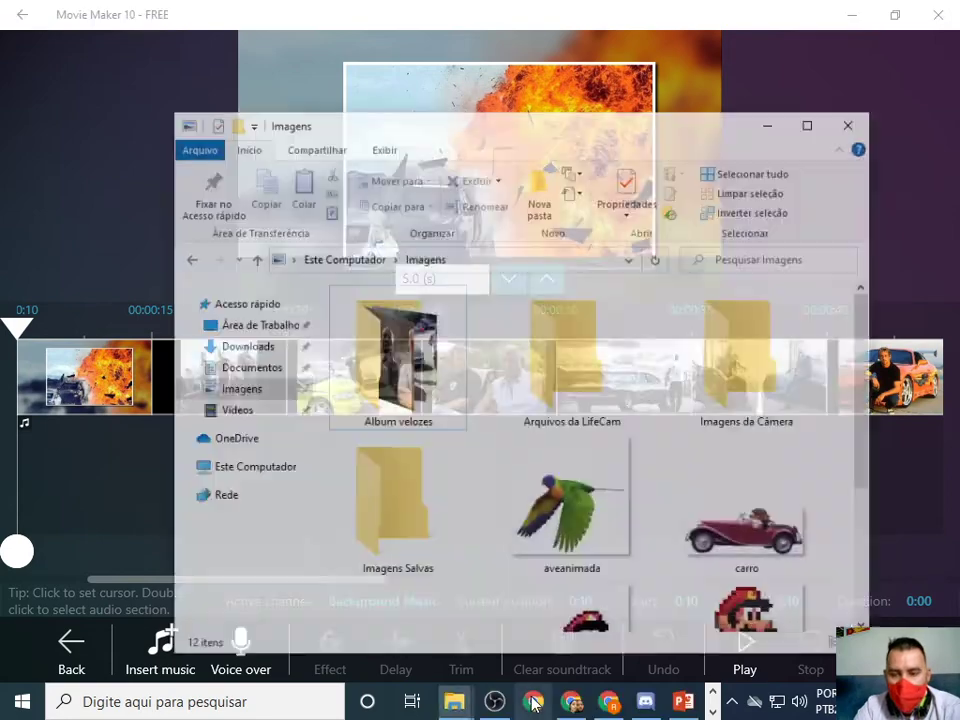
pyautogui.click(869, 87)
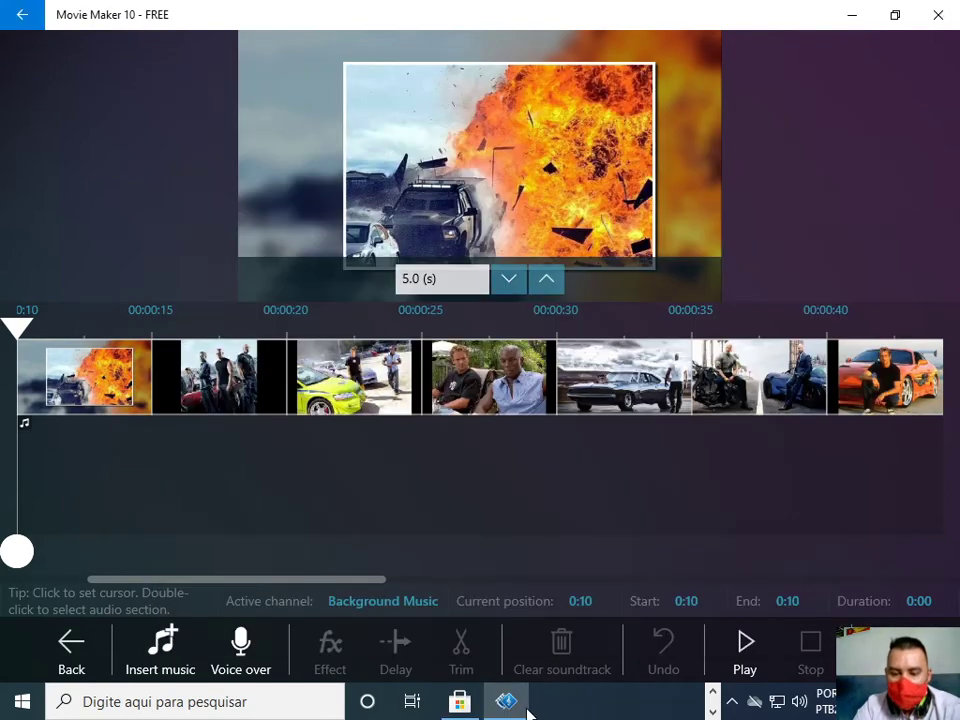
pyautogui.click(459, 701)
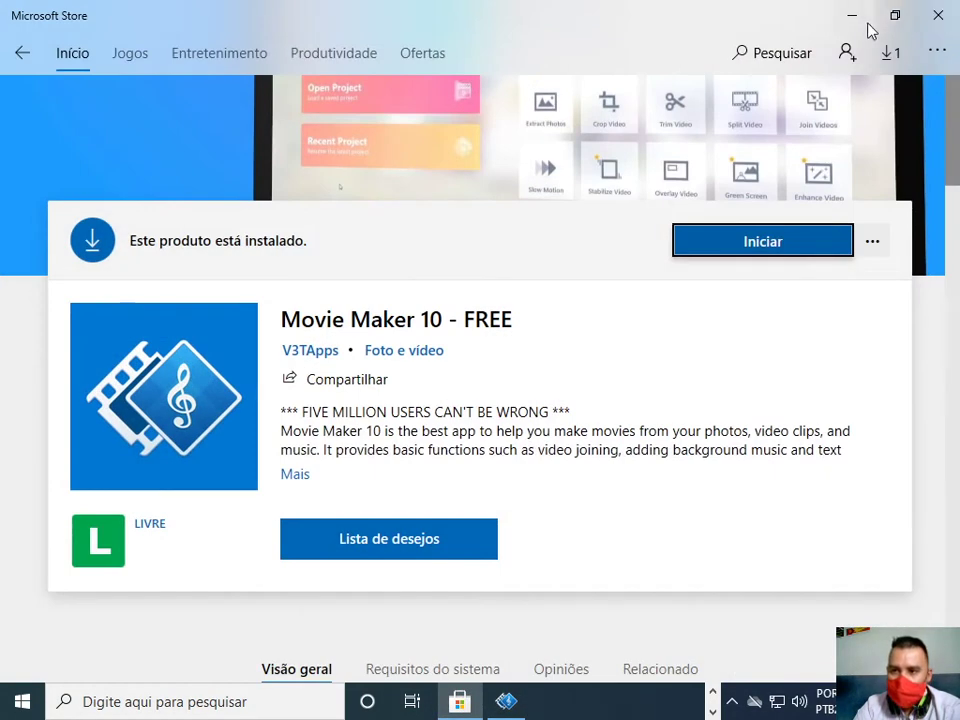
pyautogui.click(936, 15)
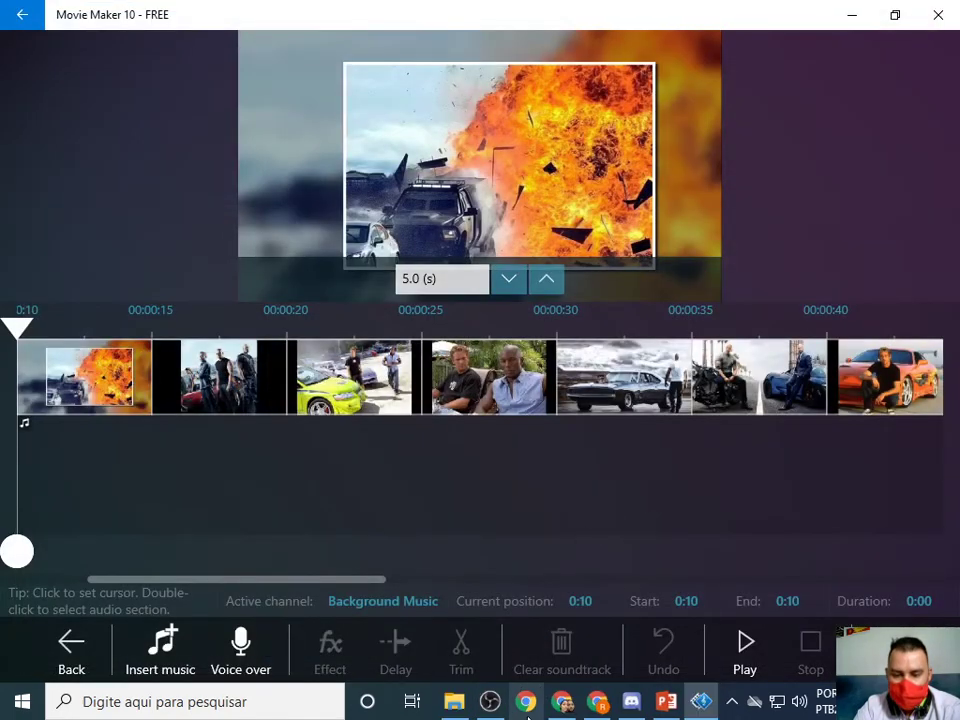
# In a new Chrome tab, search the web for a youtube converter.
pyautogui.click(598, 701)
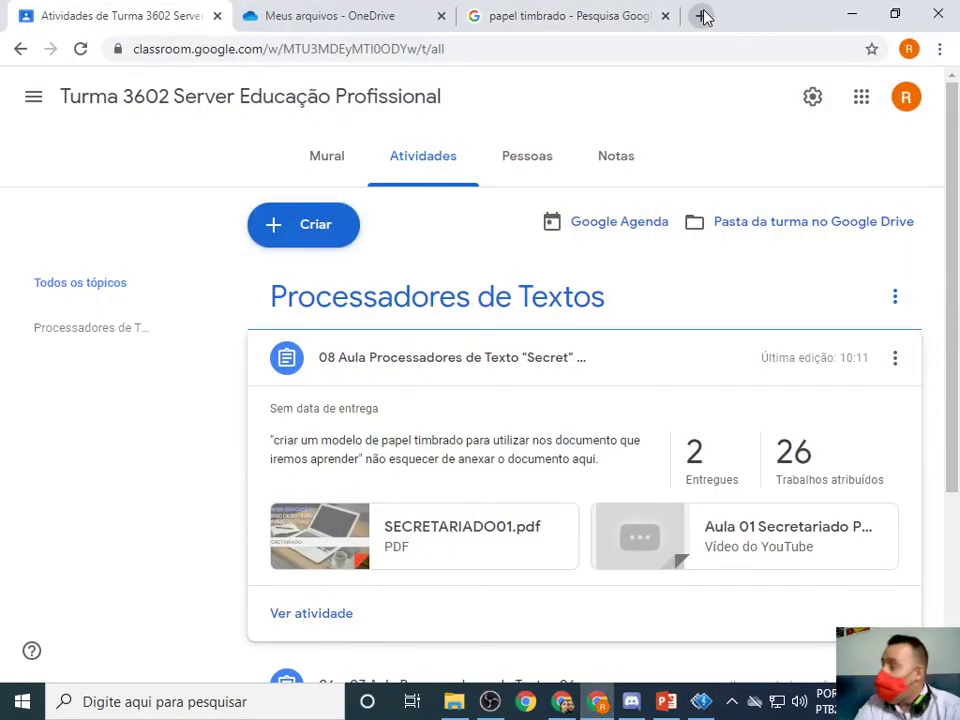
pyautogui.click(699, 16)
pyautogui.click(627, 53)
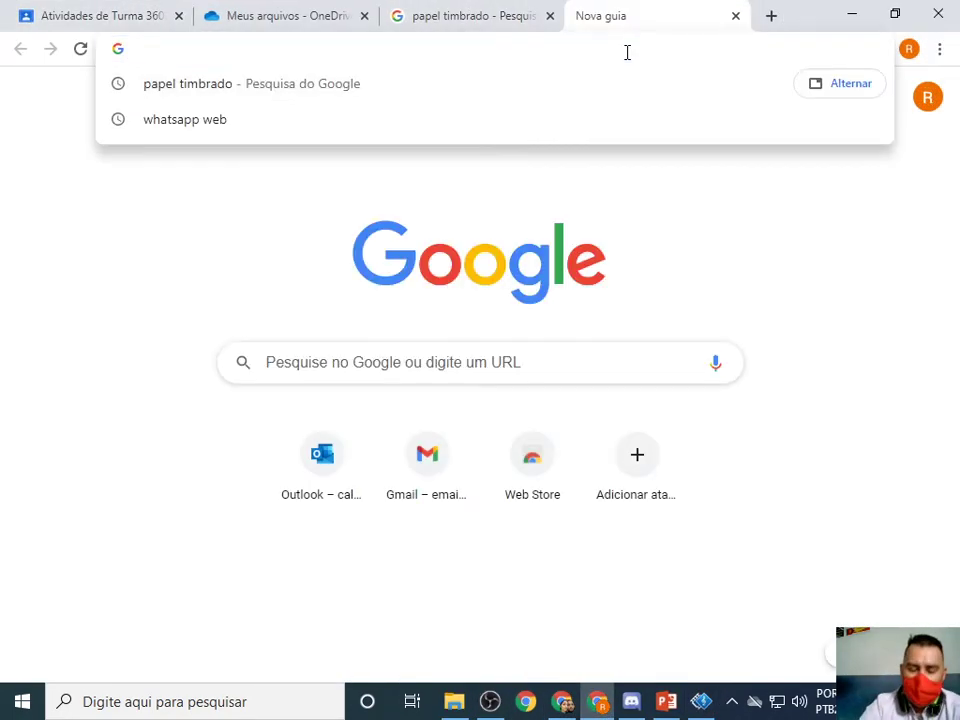
pyautogui.write('you')
pyautogui.press('Down')
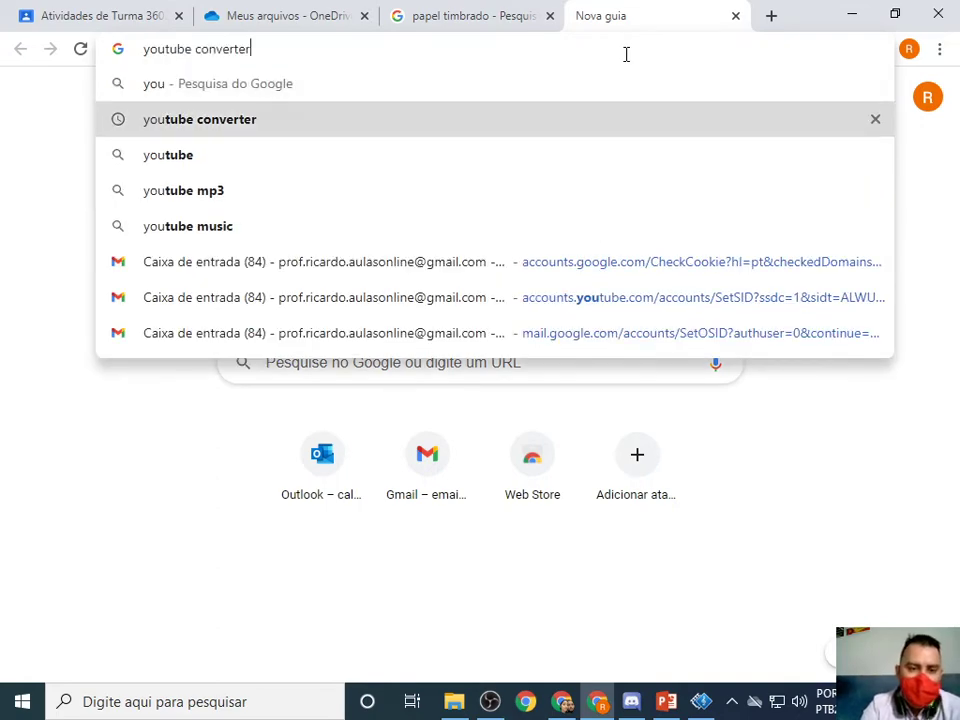
pyautogui.press('Return')
# In another new tab, search Google for youtube and open the YouTube home page.
pyautogui.click(771, 15)
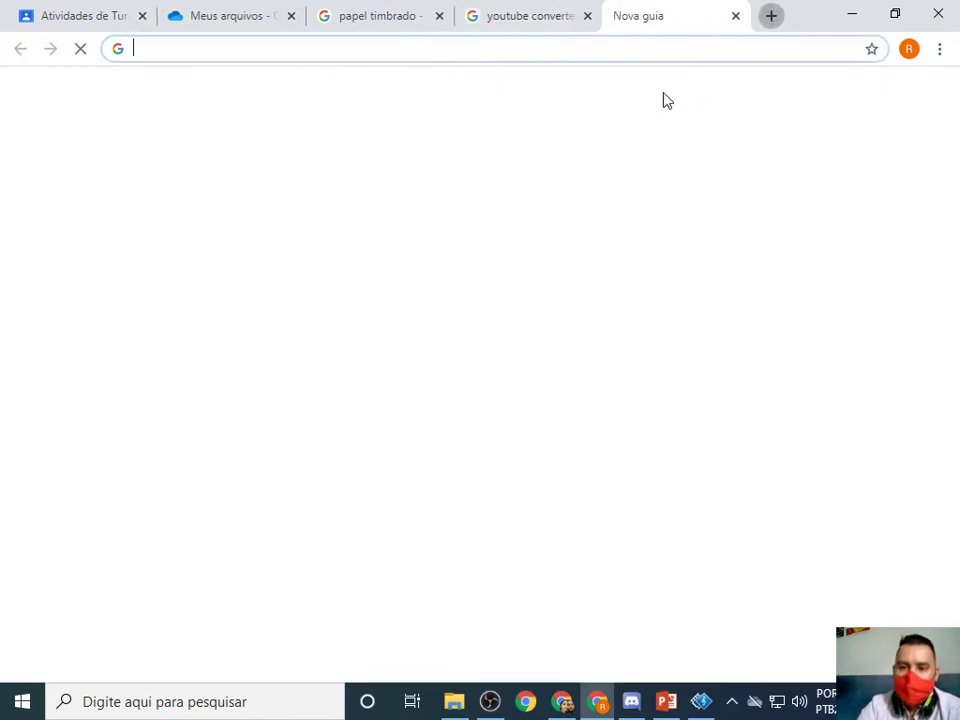
pyautogui.click(610, 52)
pyautogui.write('you')
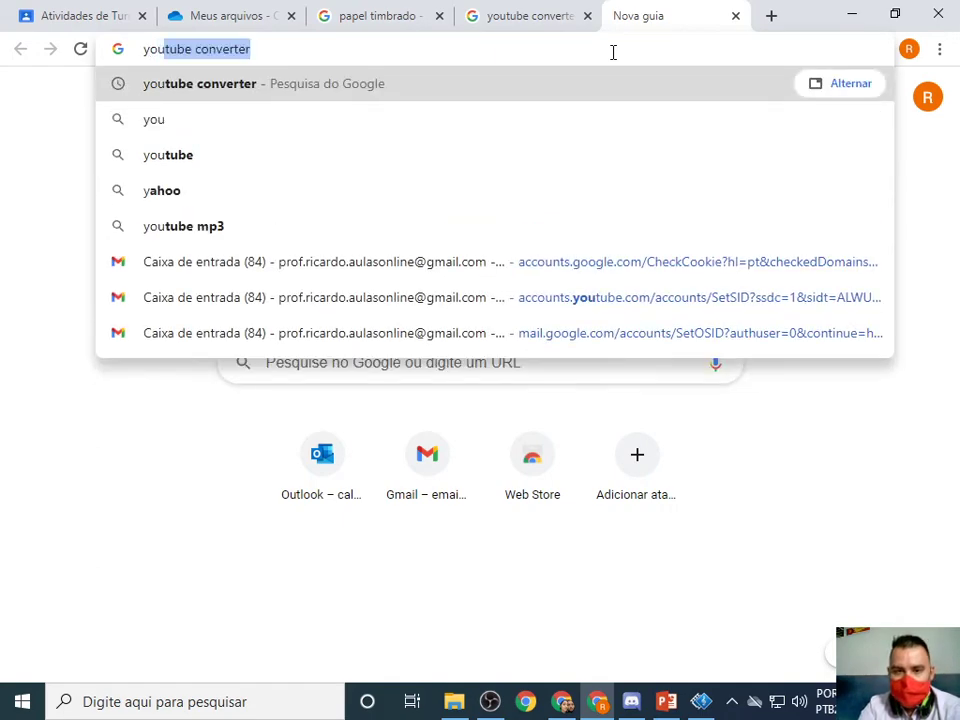
pyautogui.press('Delete')
pyautogui.write('tube')
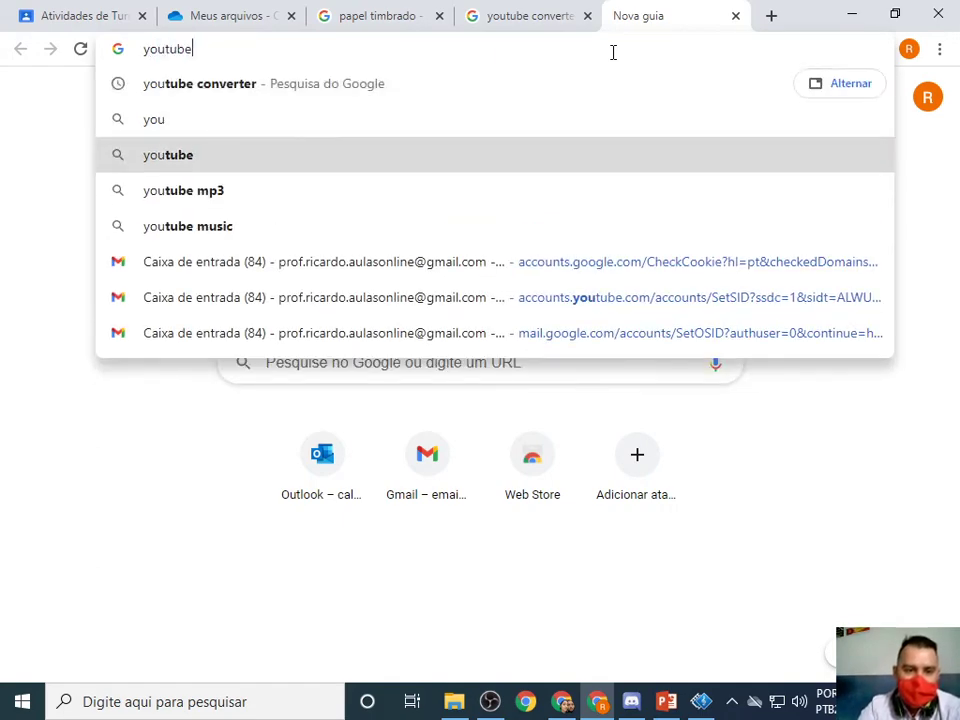
pyautogui.press('Return')
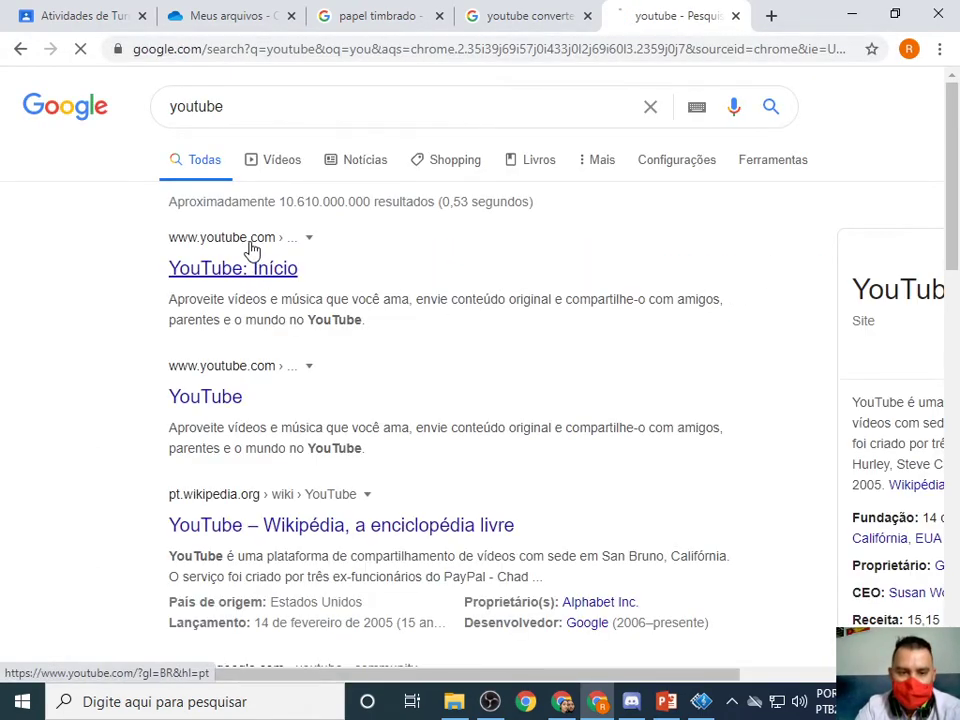
pyautogui.click(250, 265)
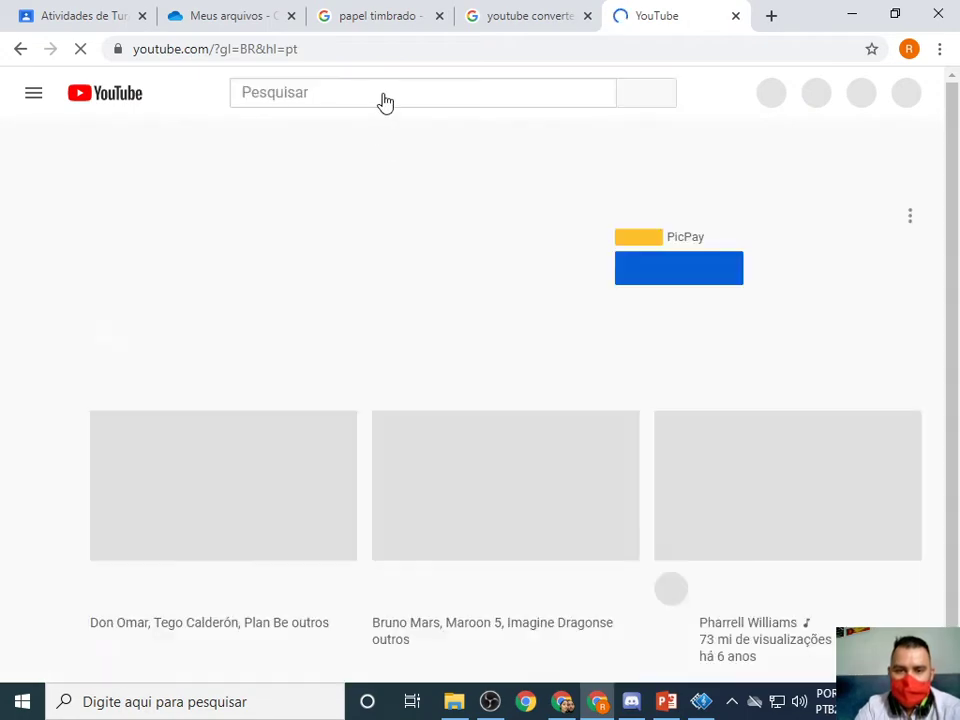
# Search YouTube for 'velozes e furiosos musica' and open the Tokyo Drift - Teriyaki Boyz video.
pyautogui.click(384, 93)
pyautogui.write('ver')
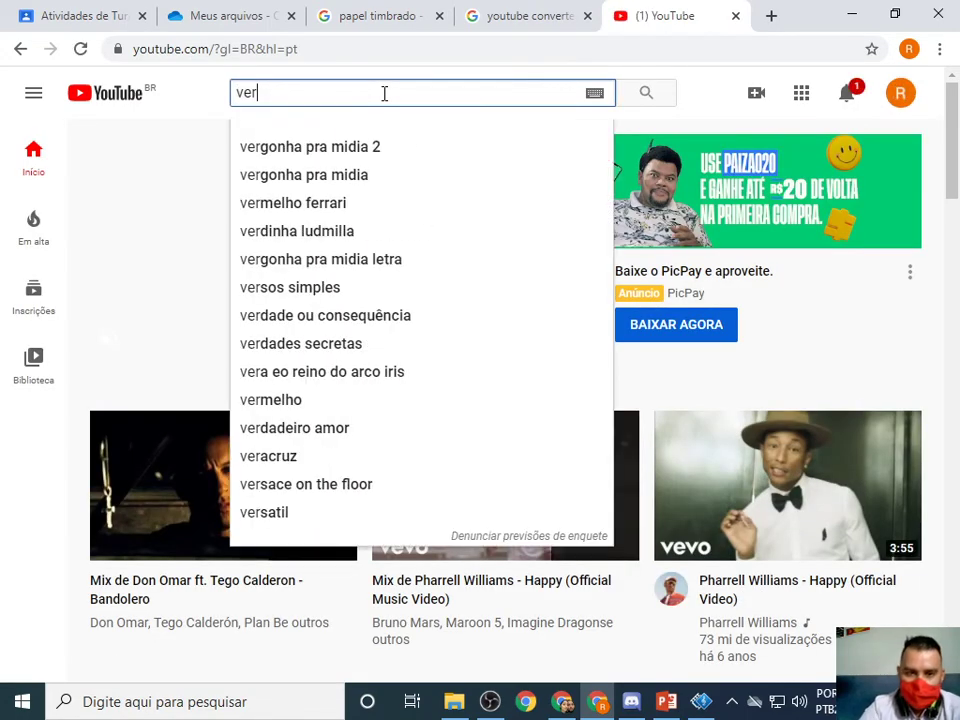
pyautogui.press('BackSpace')
pyautogui.write('lo')
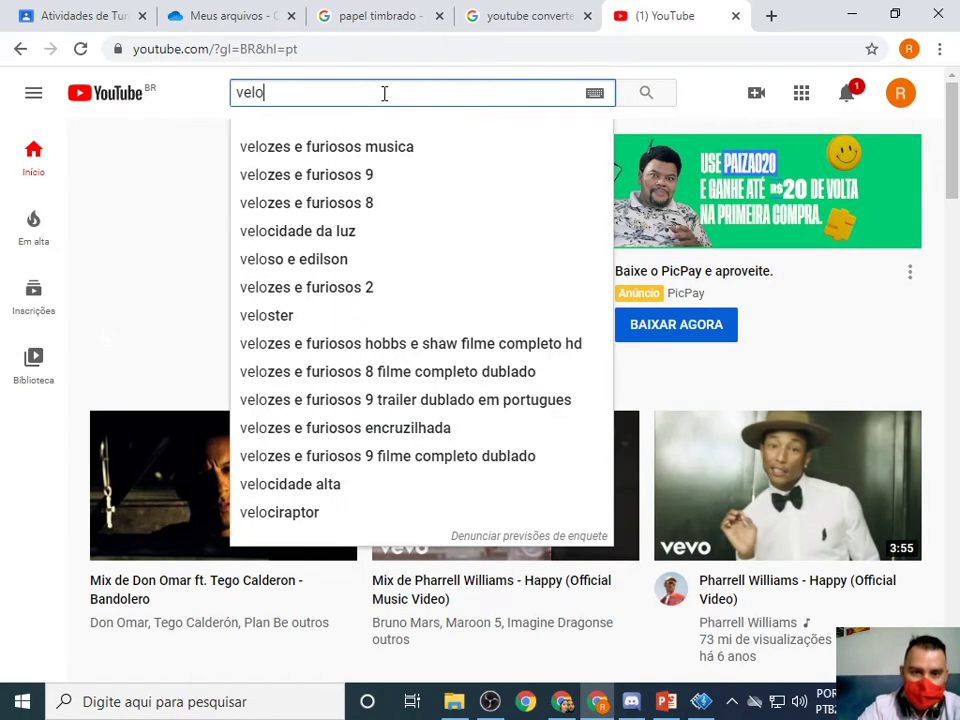
pyautogui.press('Down')
pyautogui.press('Return')
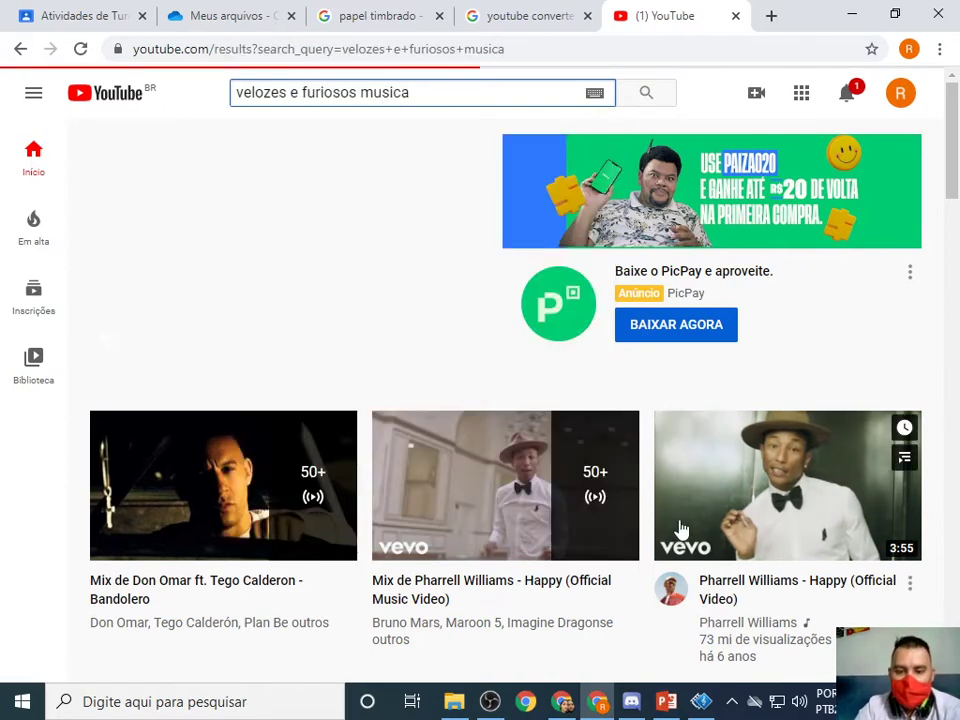
pyautogui.scroll(-8, 537, 374)
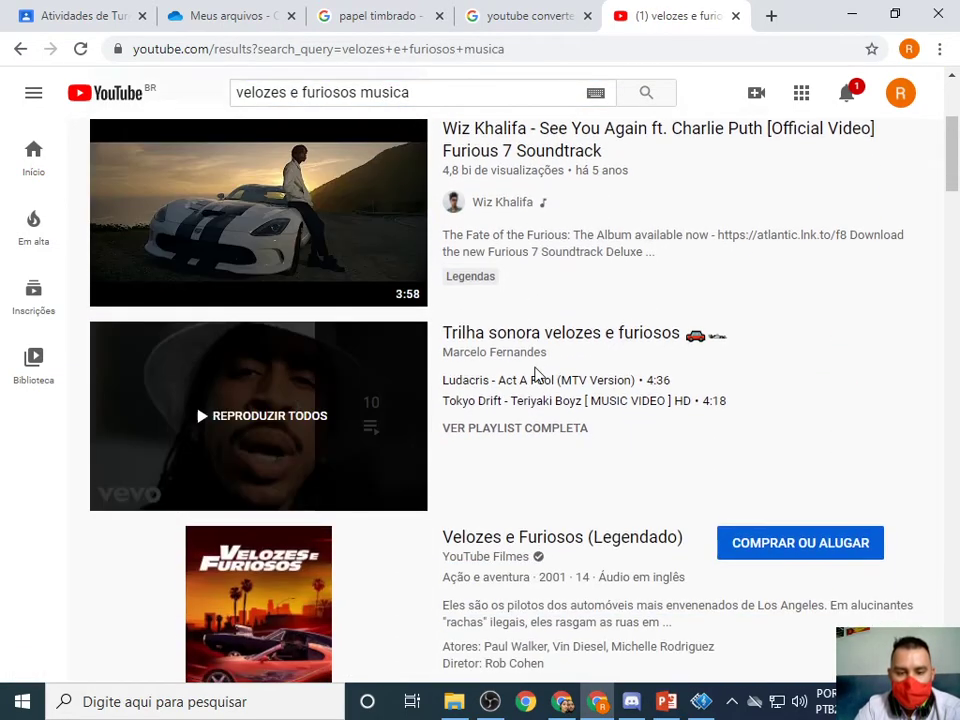
pyautogui.scroll(-1, 537, 380)
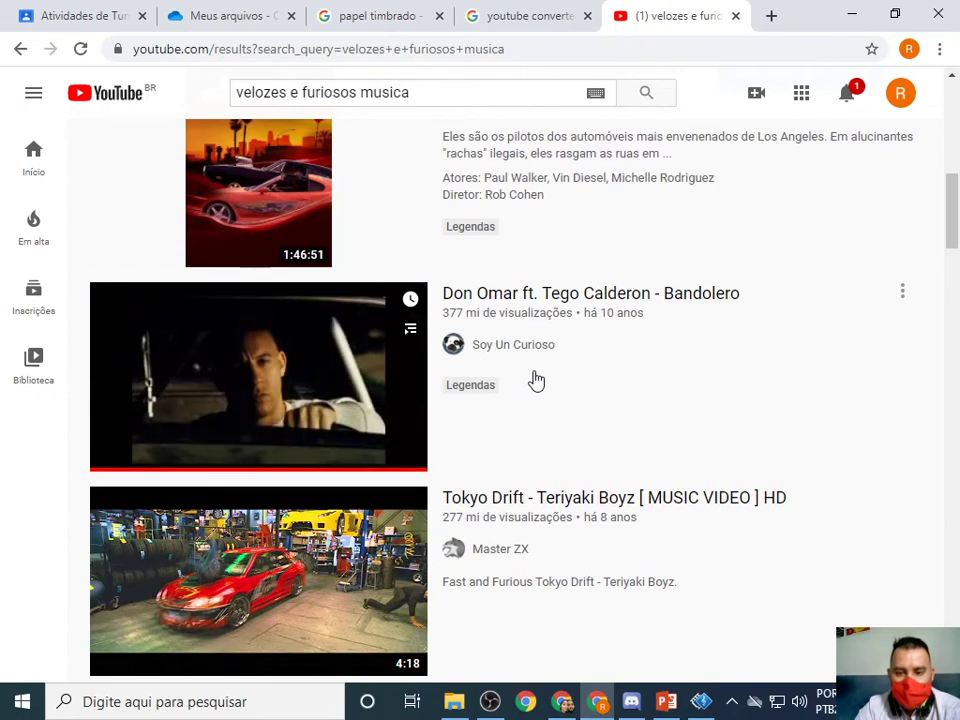
pyautogui.scroll(-1, 574, 459)
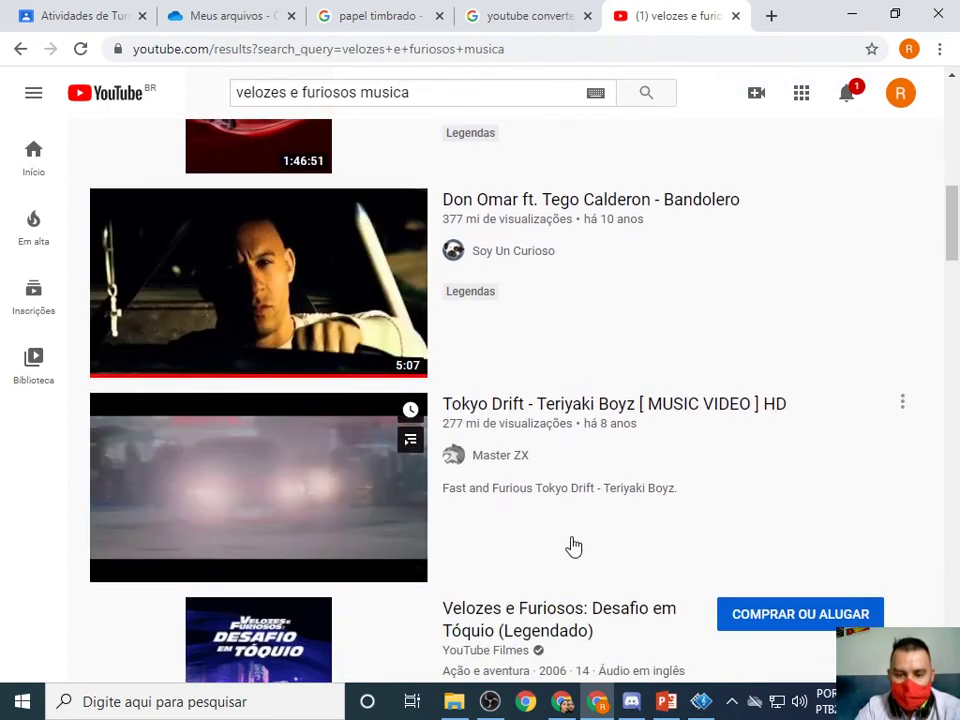
pyautogui.click(285, 476)
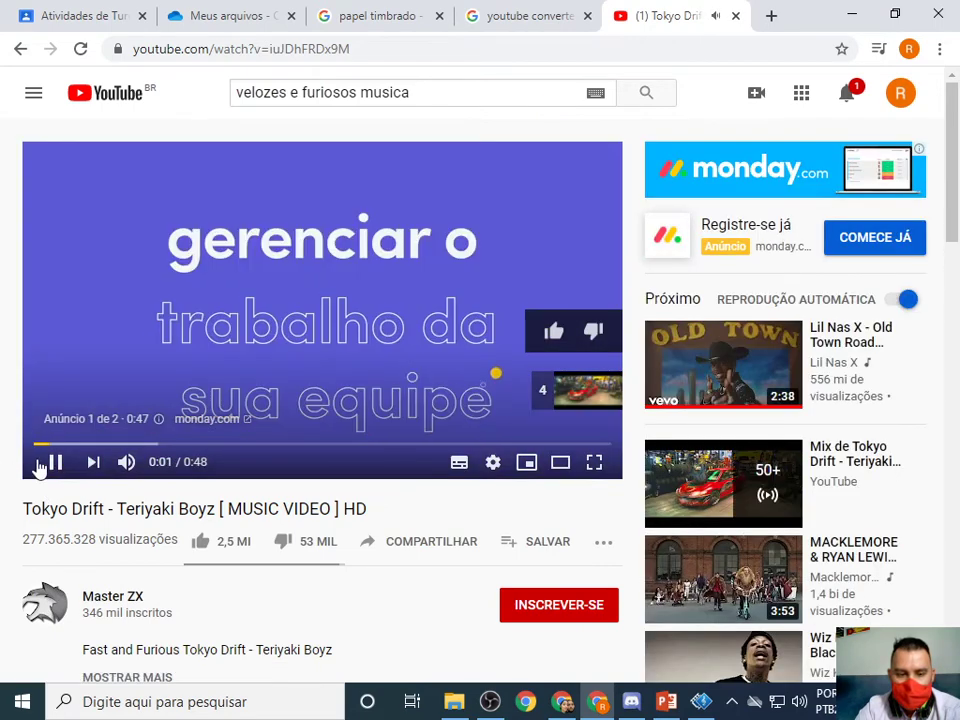
# Copy the paused video's URL, paste it into flvto and start the MP3 conversion.
pyautogui.click(55, 461)
pyautogui.click(405, 48)
pyautogui.hotkey('ctrl', 'c')
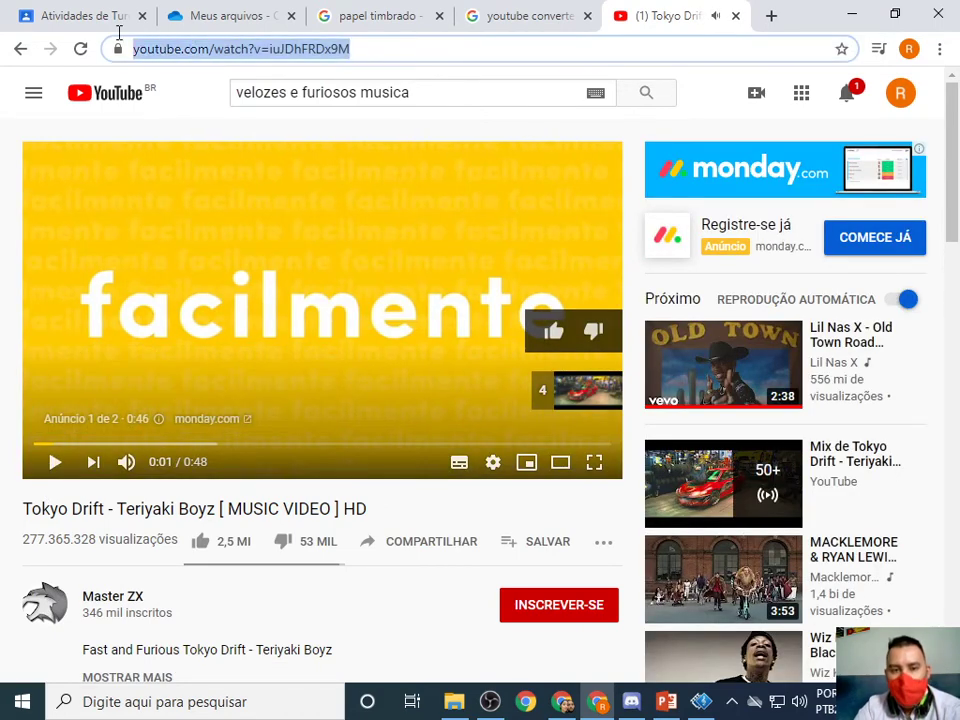
pyautogui.click(536, 14)
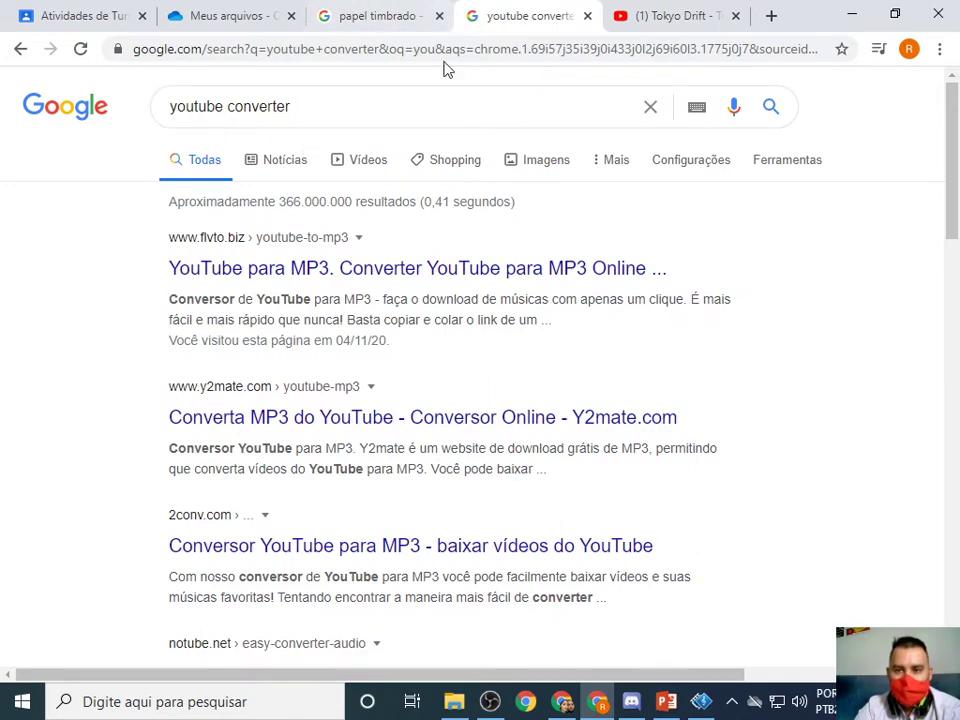
pyautogui.click(230, 262)
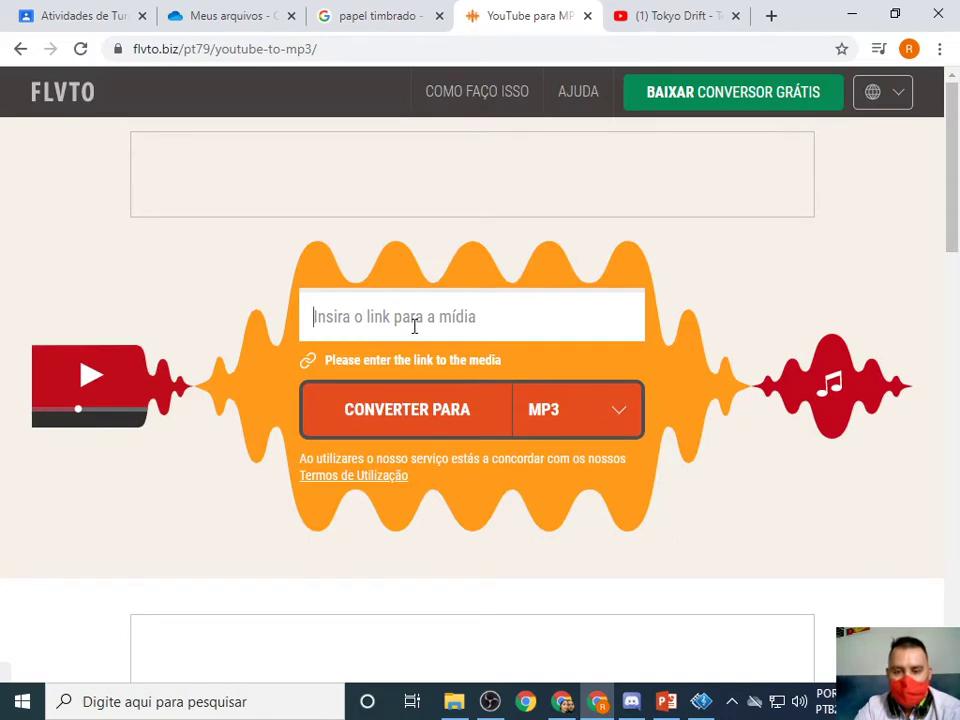
pyautogui.hotkey('ctrl', 'v')
pyautogui.click(450, 419)
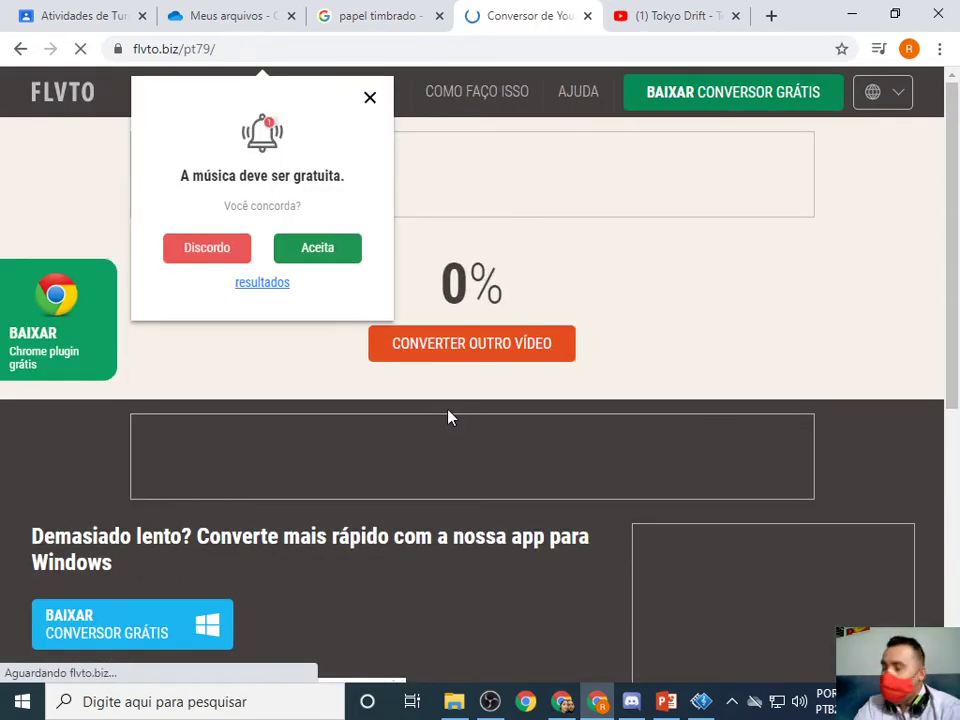
# Dismiss the popups and adverts, download the Tokyo Drift MP3 and close the converter tabs.
pyautogui.click(370, 98)
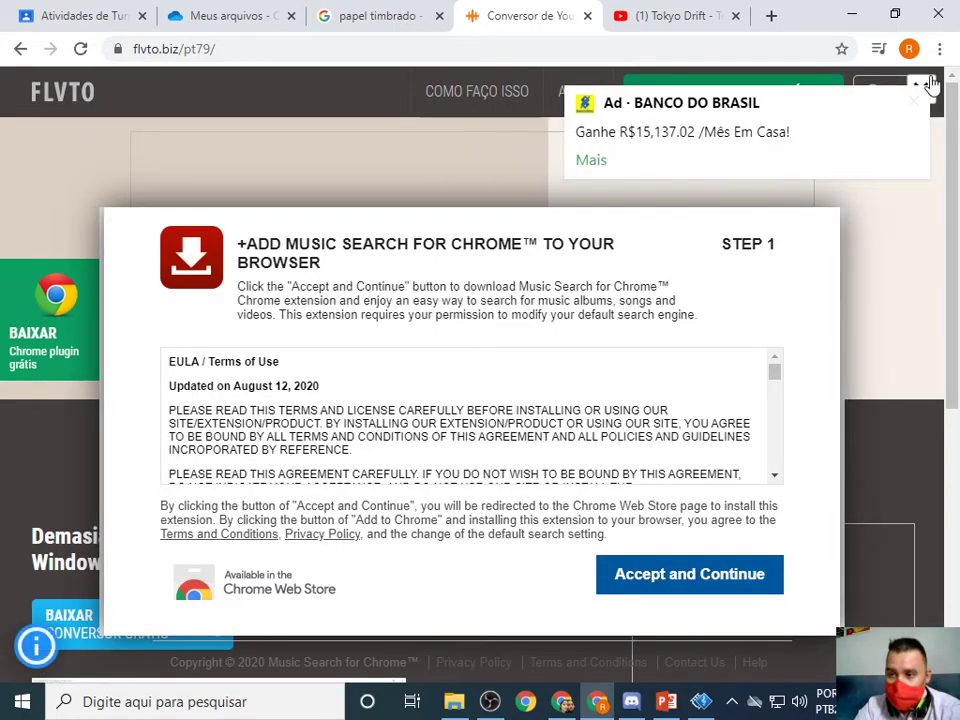
pyautogui.click(930, 87)
pyautogui.click(915, 102)
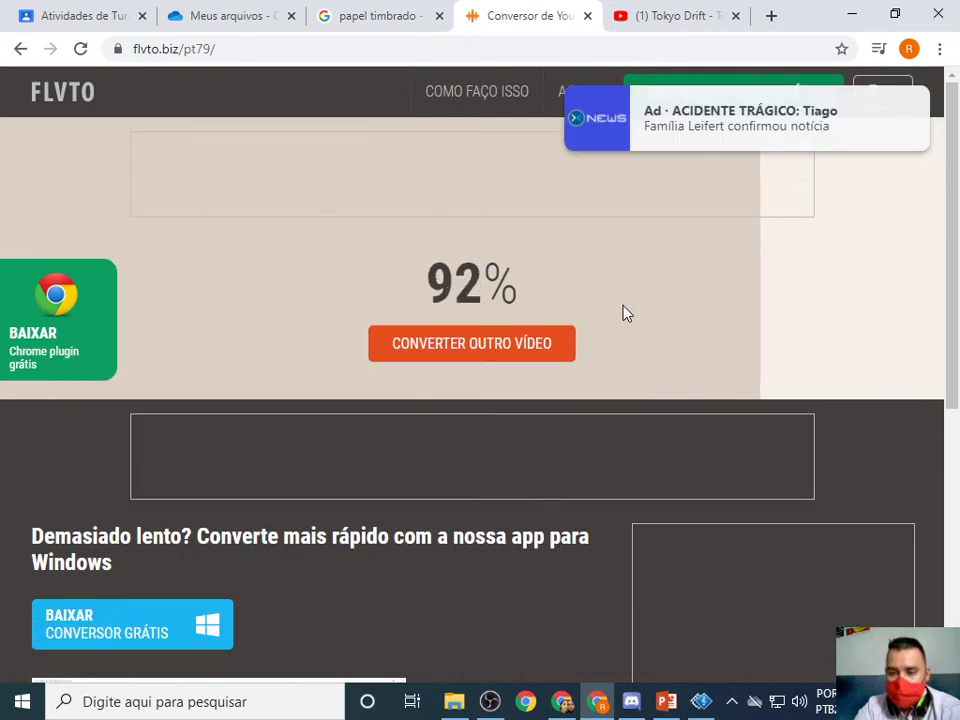
pyautogui.click(914, 127)
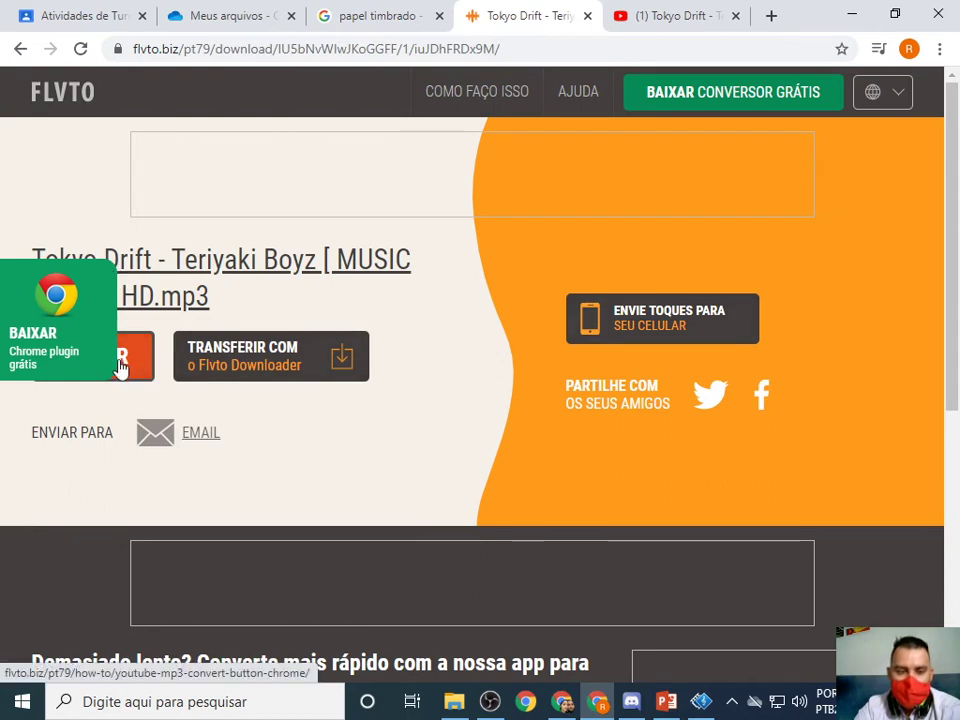
pyautogui.click(133, 361)
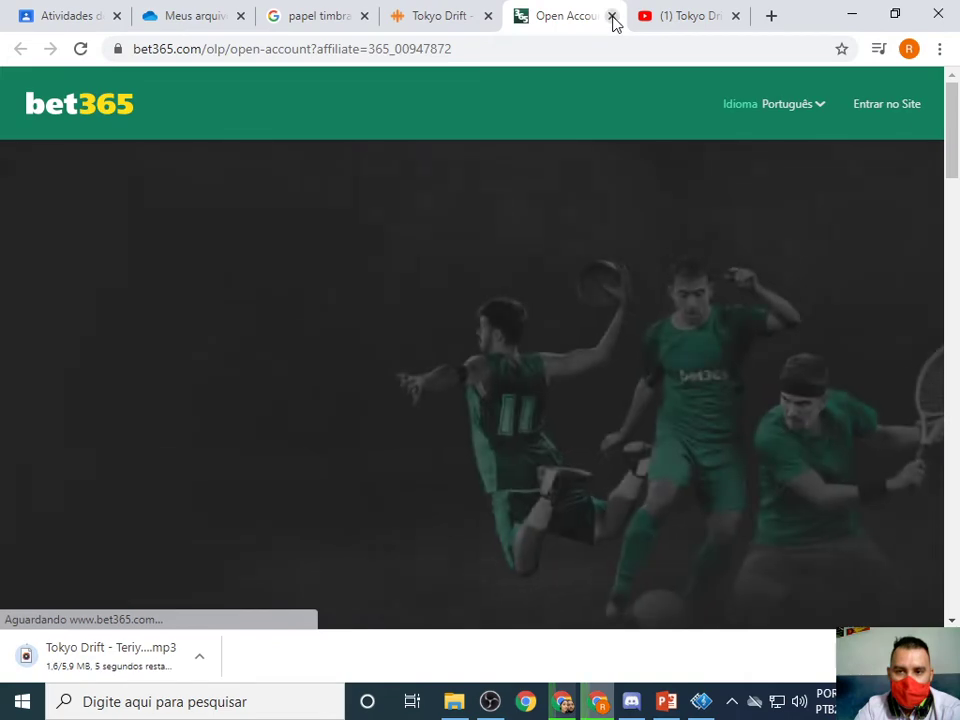
pyautogui.click(611, 16)
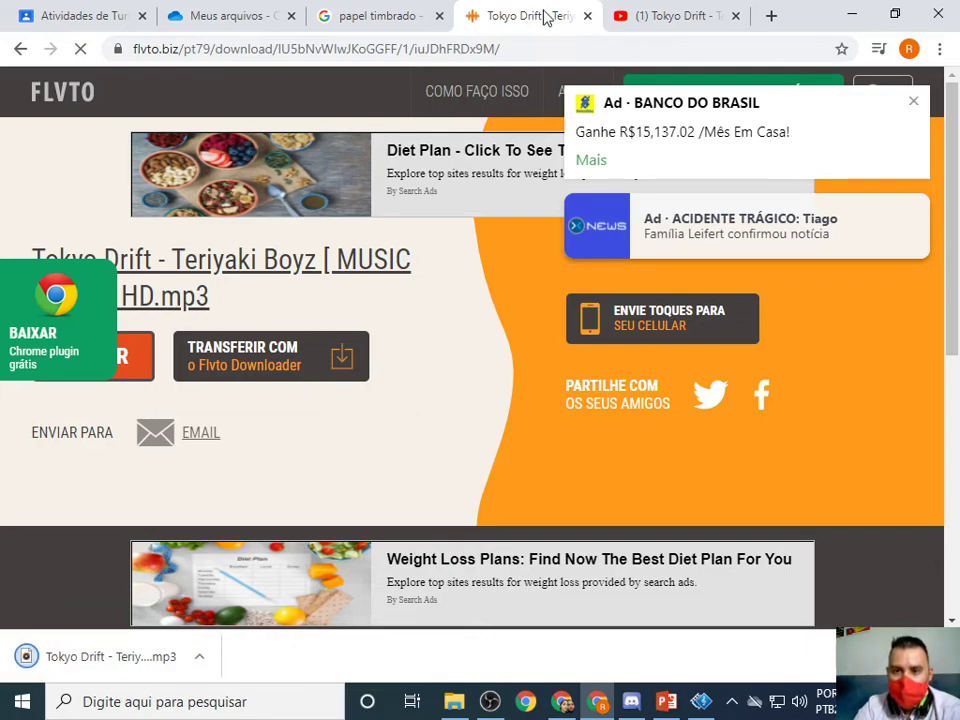
pyautogui.click(588, 16)
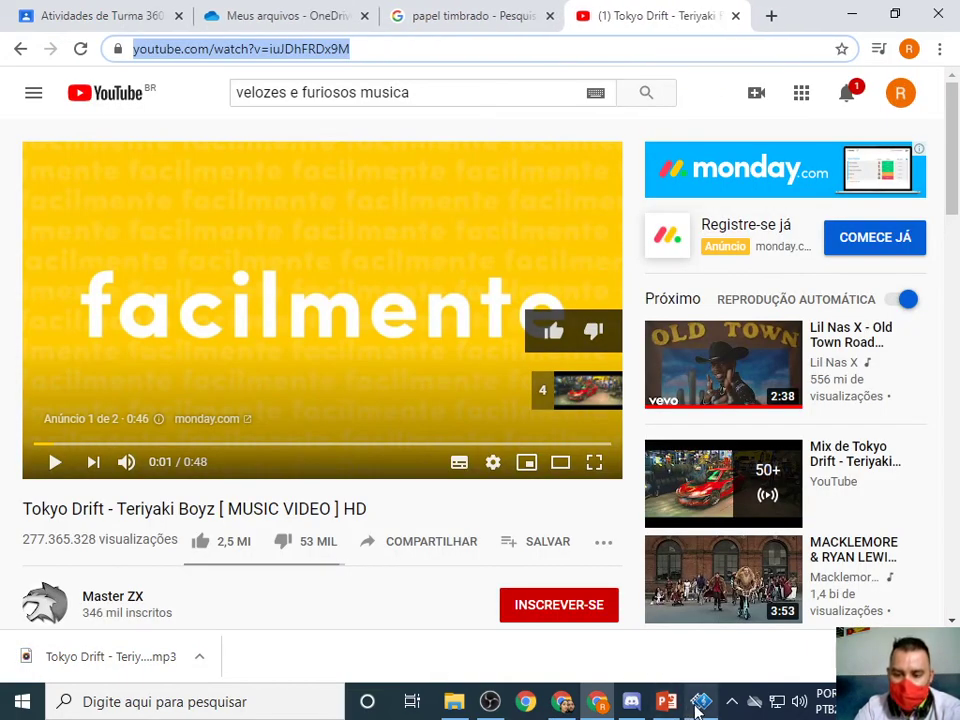
# Insert the Tokyo Drift MP3 from Downloads as background music via Local music files.
pyautogui.hotkey('alt', 'Tab')
pyautogui.click(163, 642)
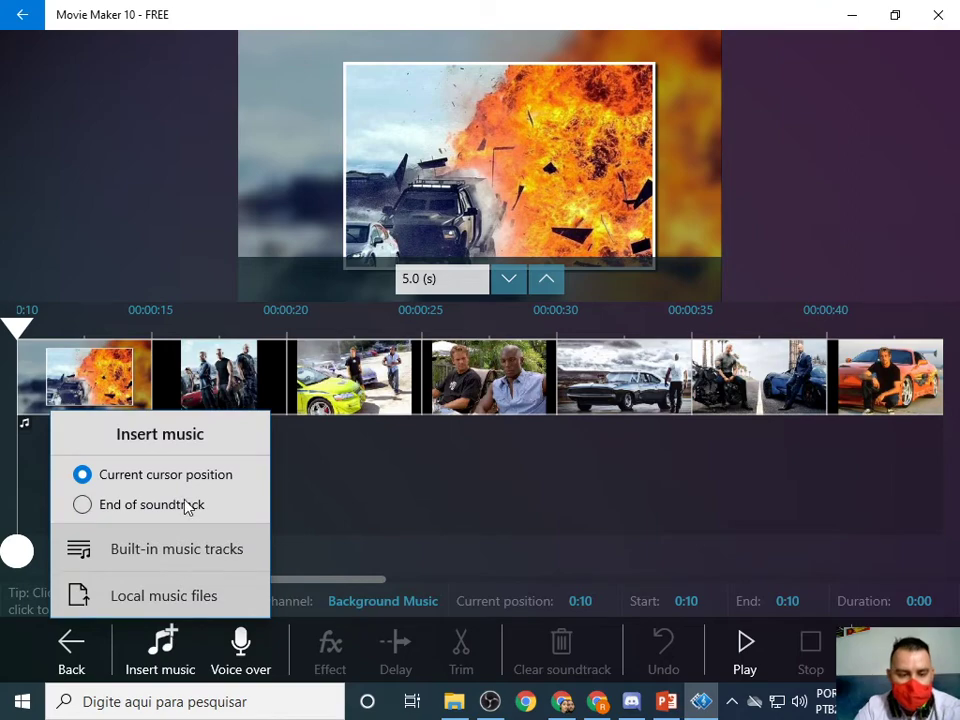
pyautogui.click(185, 600)
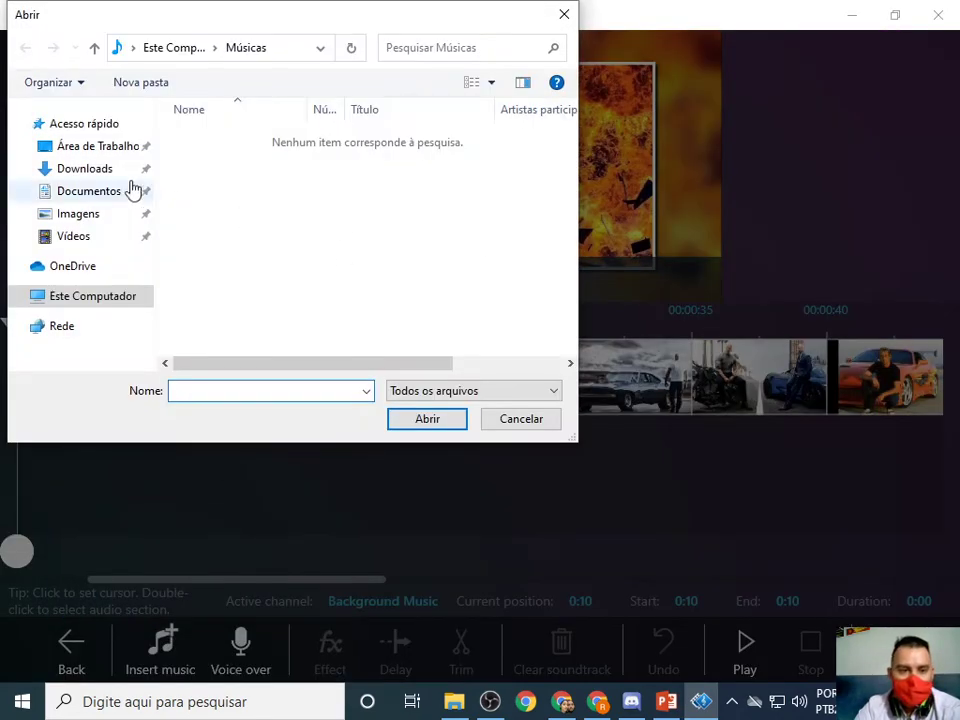
pyautogui.click(100, 168)
pyautogui.doubleClick(232, 162)
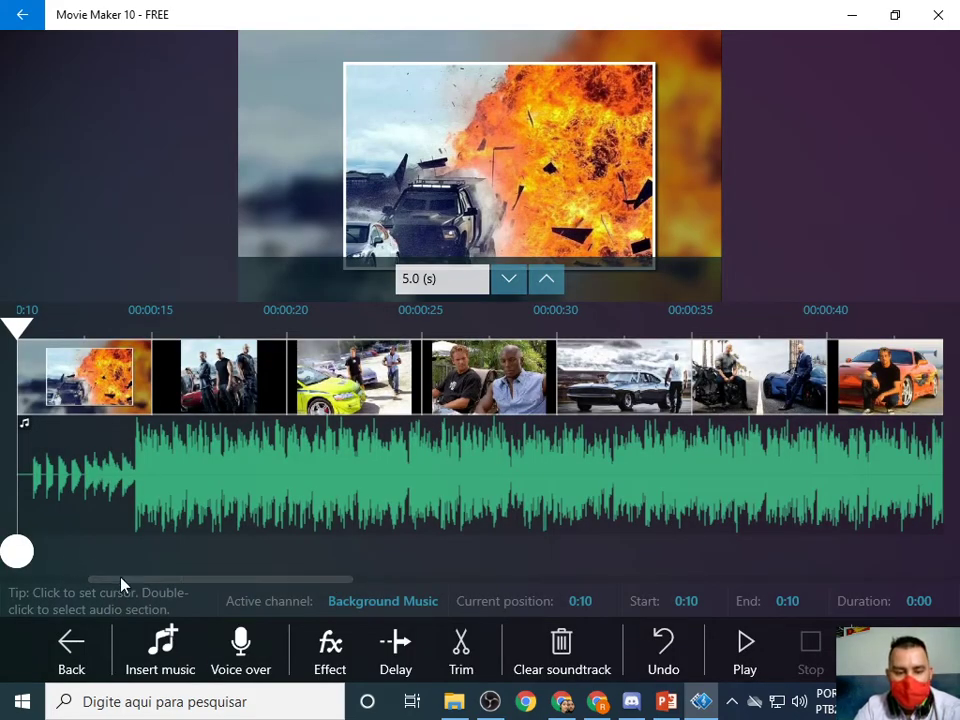
# Select the soundtrack from 0:00 to 0:11 and trim it out so the music starts at 0:00.
pyautogui.moveTo(120, 583); pyautogui.dragTo(50, 583)
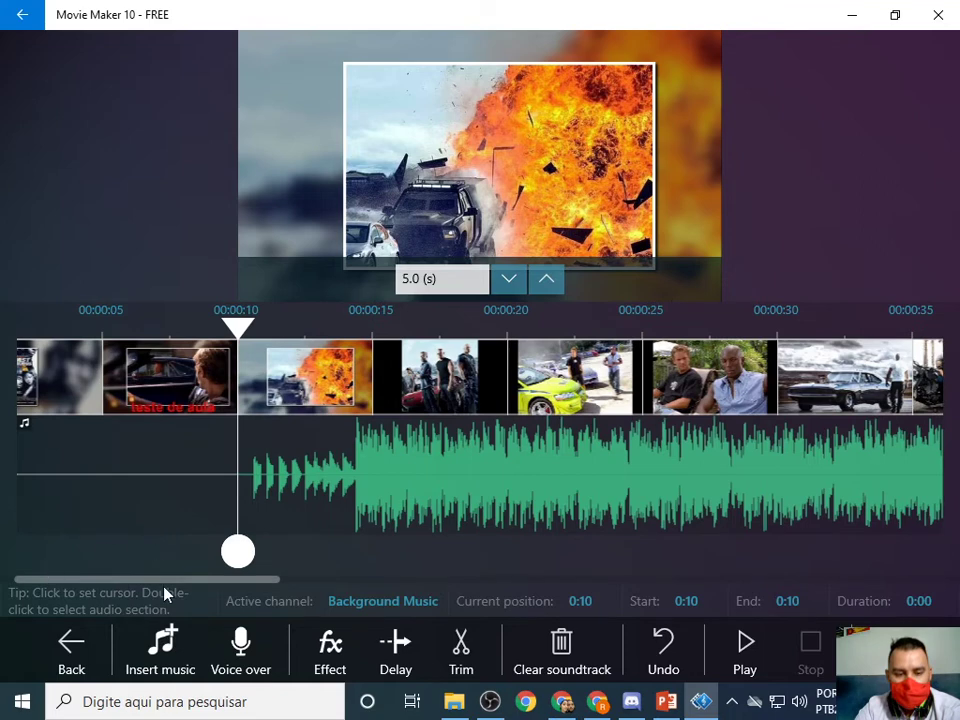
pyautogui.moveTo(342, 488); pyautogui.dragTo(395, 630)
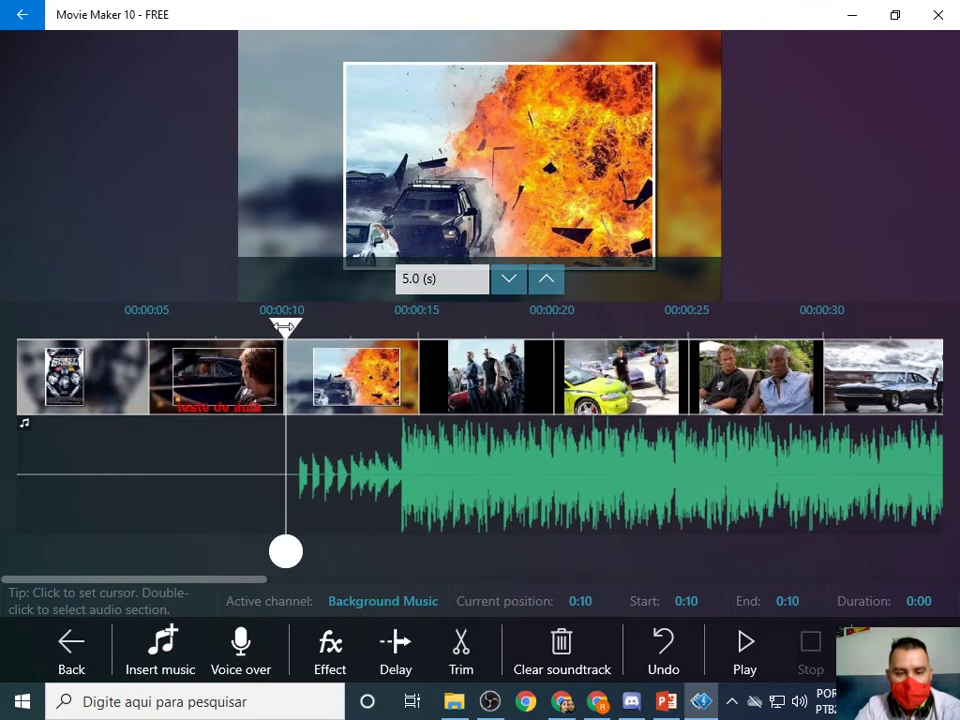
pyautogui.moveTo(289, 323); pyautogui.dragTo(3, 373)
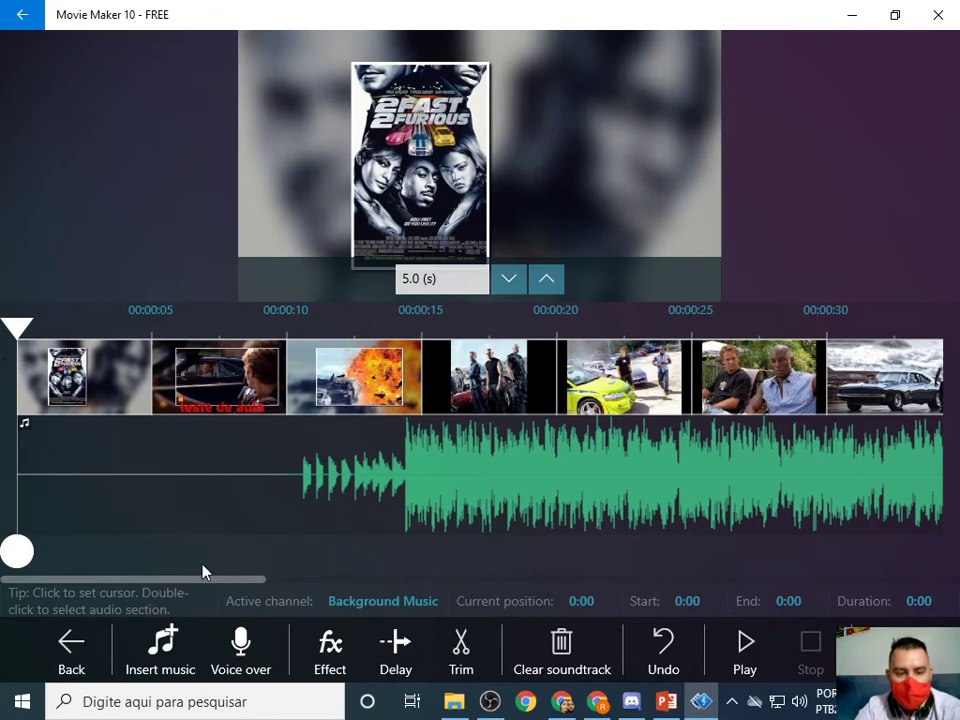
pyautogui.click(327, 488)
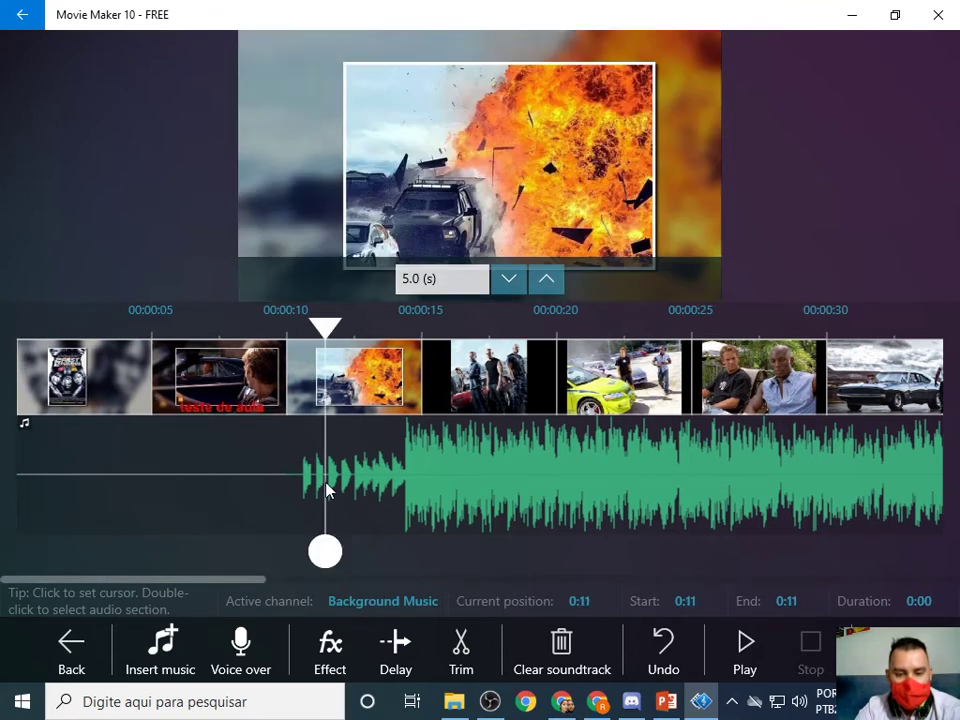
pyautogui.moveTo(318, 570); pyautogui.dragTo(3, 520)
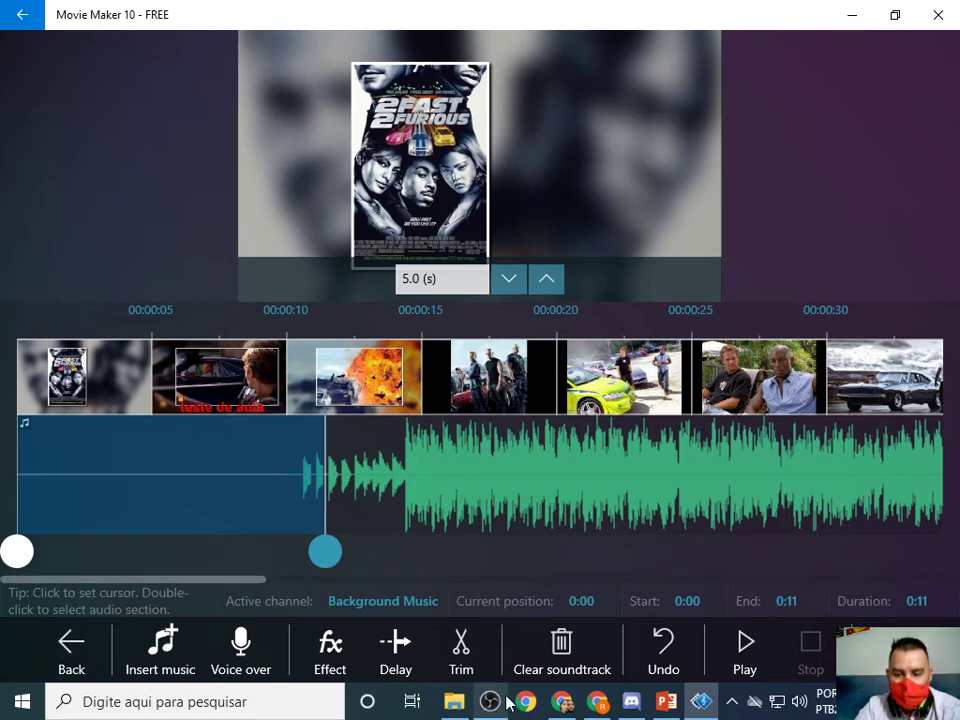
pyautogui.moveTo(447, 668)
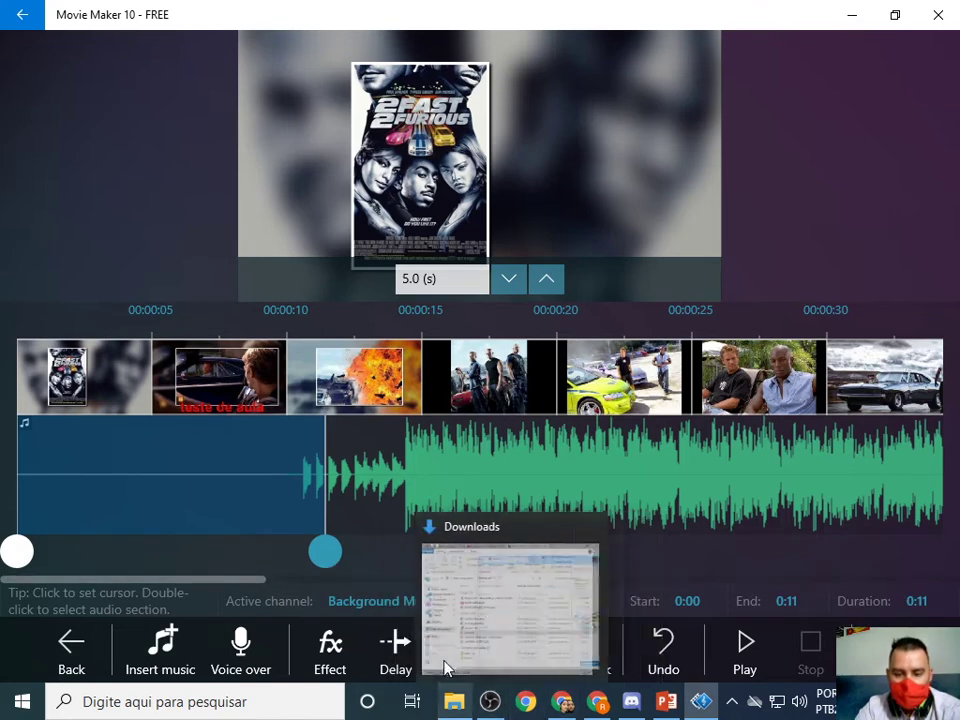
pyautogui.click(745, 532)
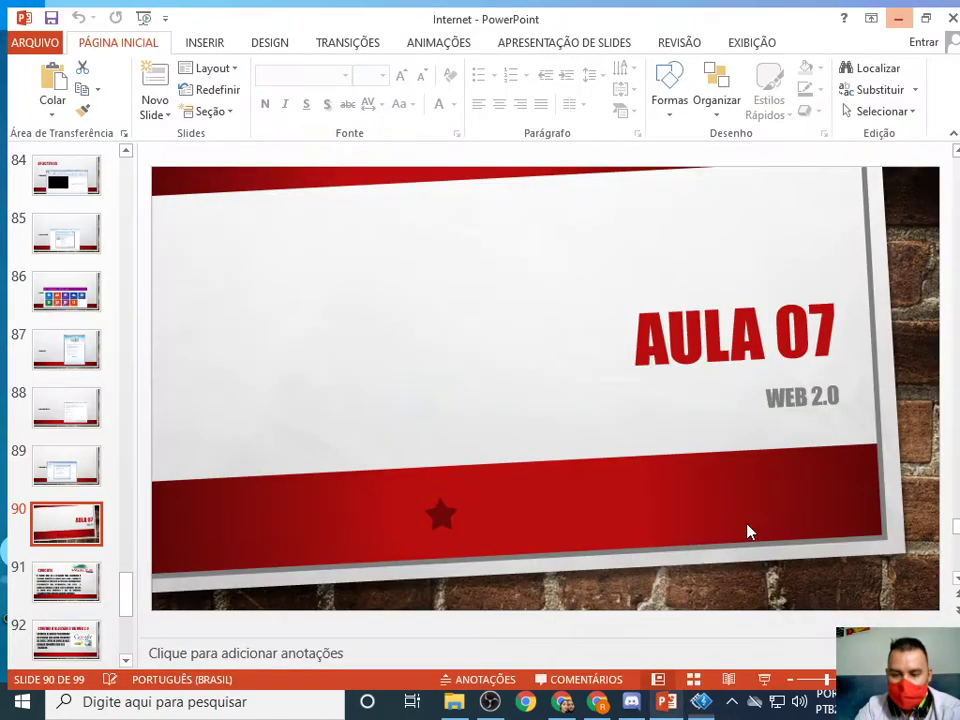
pyautogui.click(462, 650)
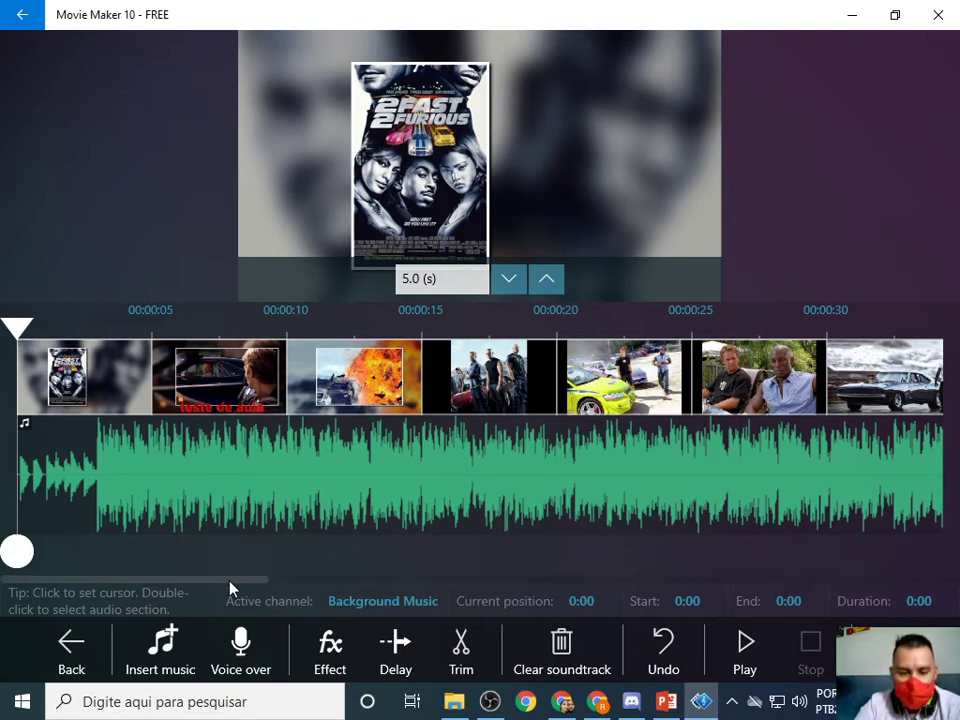
pyautogui.moveTo(229, 587); pyautogui.dragTo(946, 563)
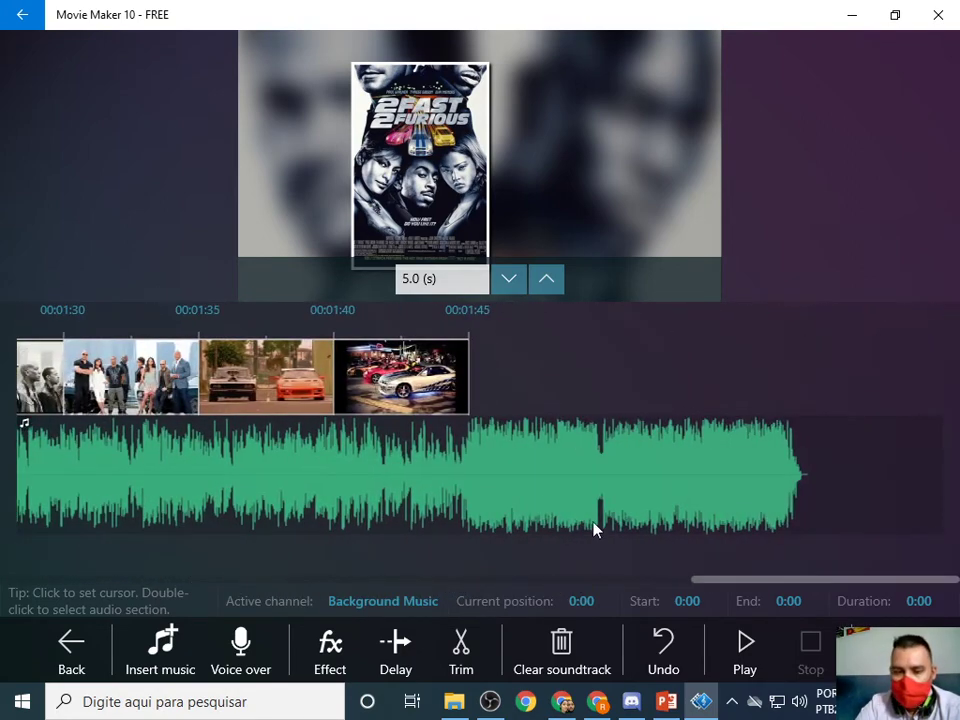
# Trim away the Tokyo Drift music running past the 1:45 mark.
pyautogui.click(465, 495)
pyautogui.moveTo(474, 561); pyautogui.dragTo(810, 548)
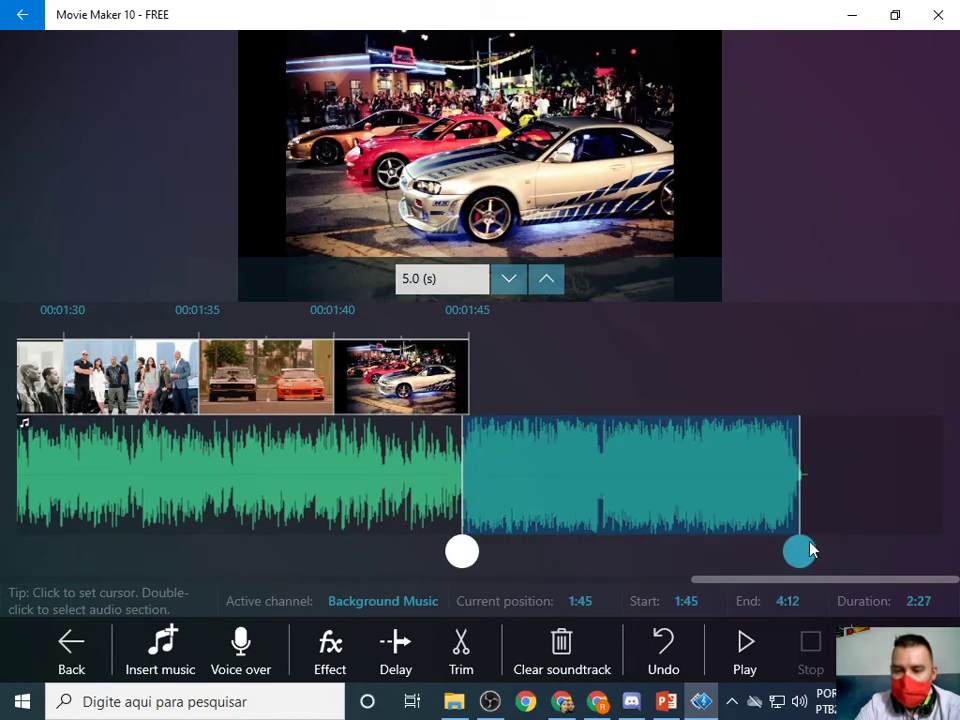
pyautogui.click(457, 645)
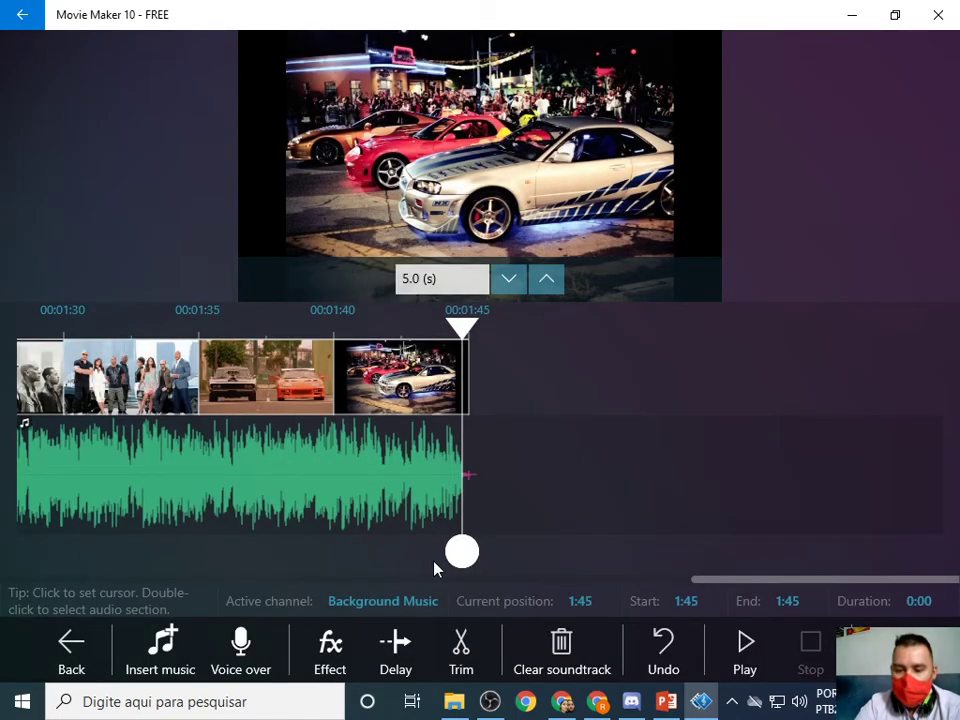
# Preview the final music stretch from 1:24 to 1:45, then pause it.
pyautogui.moveTo(461, 552); pyautogui.dragTo(2, 563)
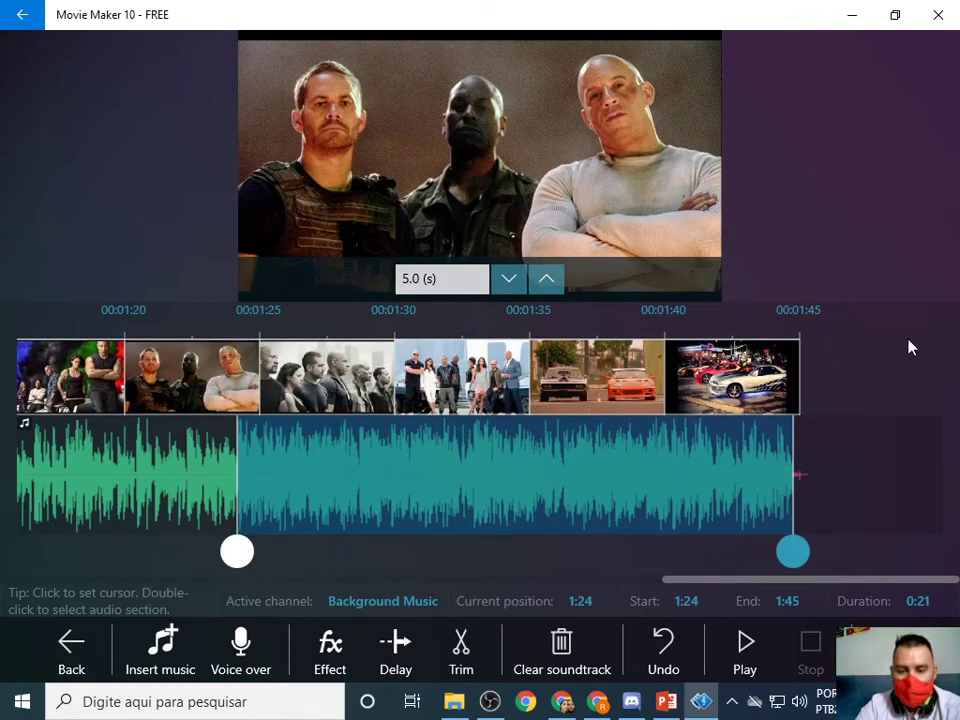
pyautogui.click(760, 669)
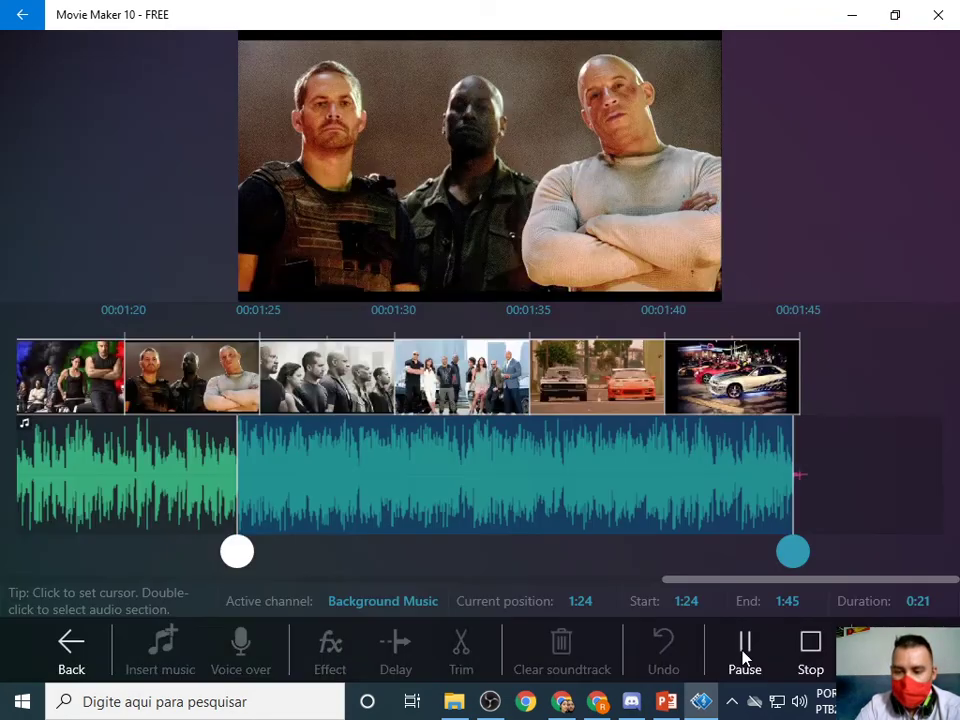
pyautogui.click(745, 652)
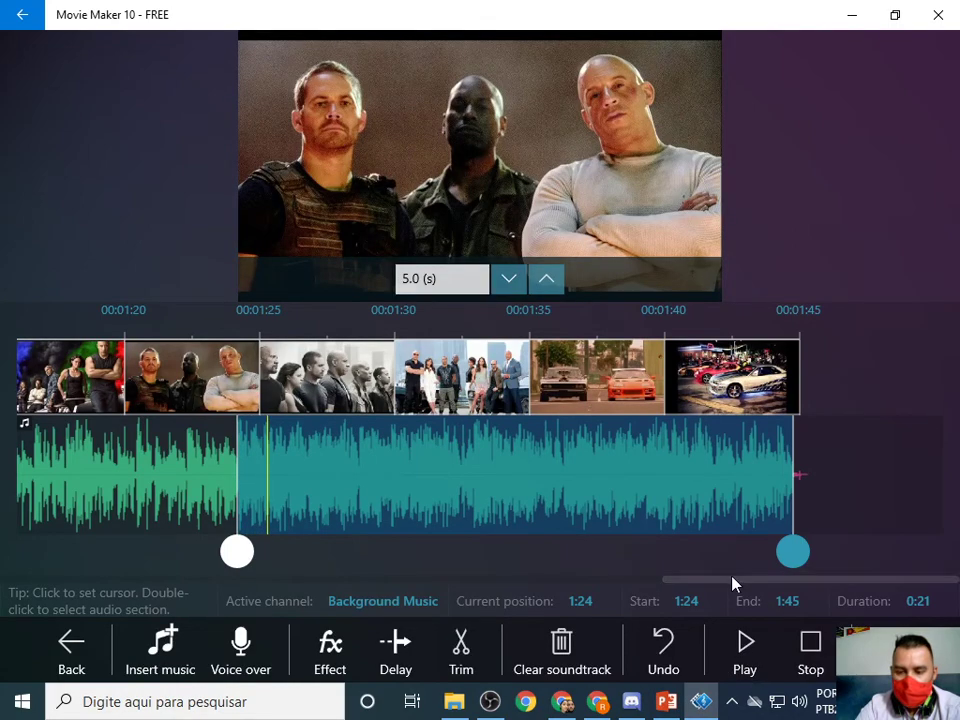
pyautogui.moveTo(731, 579); pyautogui.dragTo(2, 520)
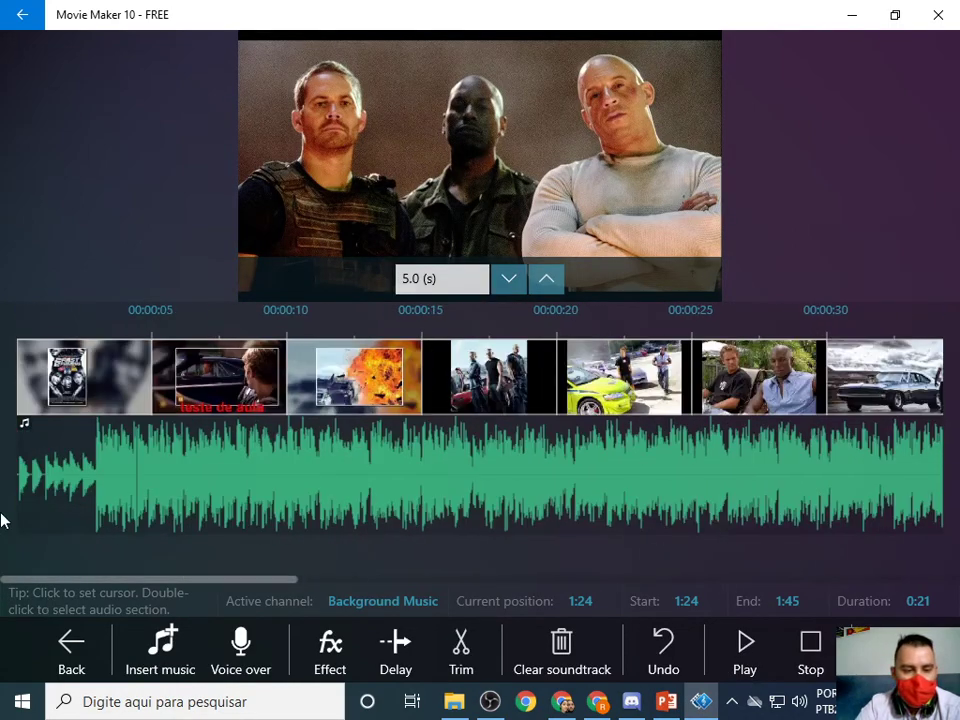
# Replay the soundtrack from the start, then lengthen the 2 Fast 2 Furious poster to 6.0 seconds.
pyautogui.click(21, 386)
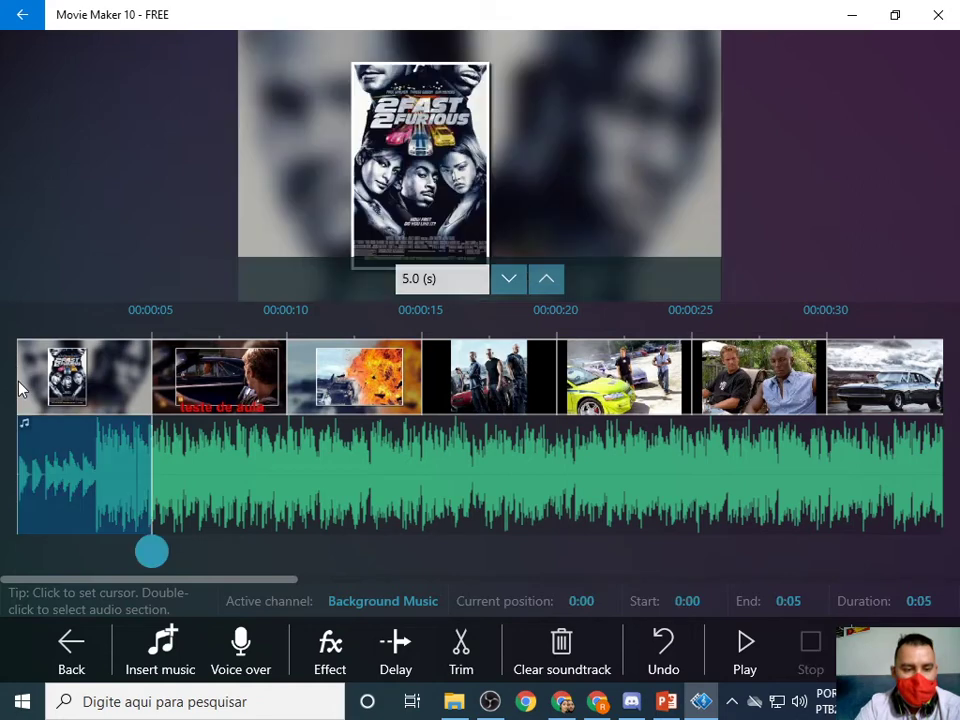
pyautogui.click(11, 514)
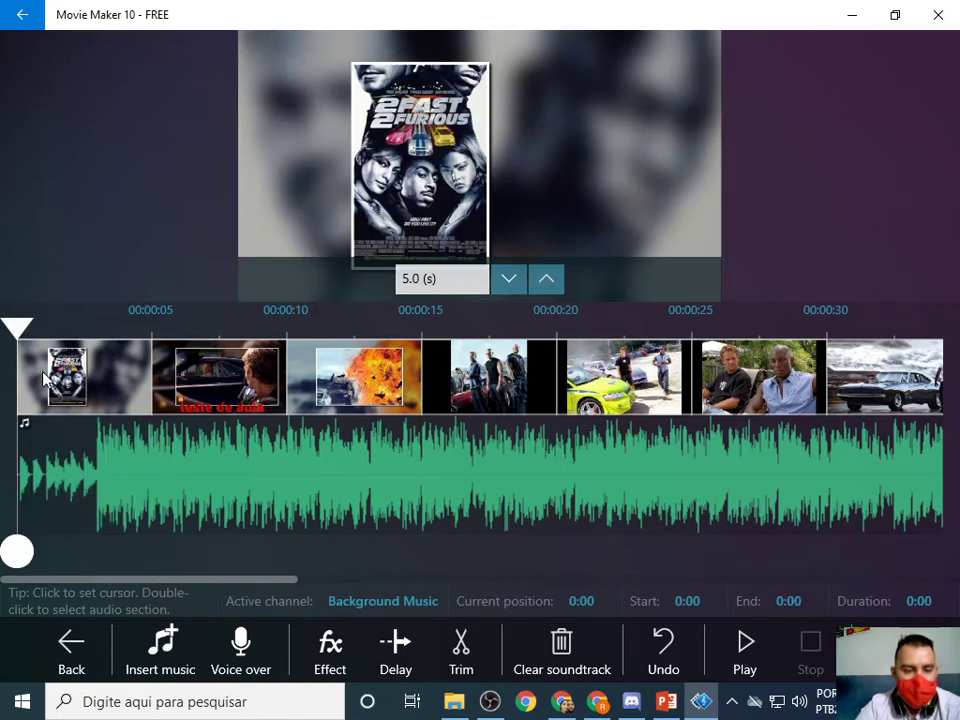
pyautogui.moveTo(150, 553); pyautogui.dragTo(18, 551)
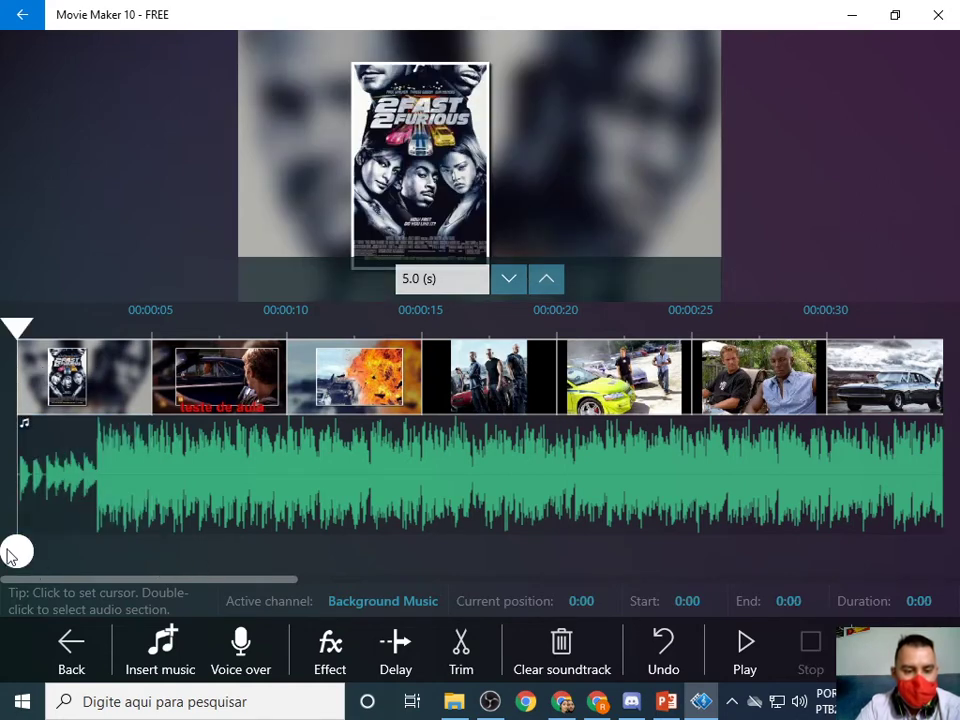
pyautogui.click(746, 650)
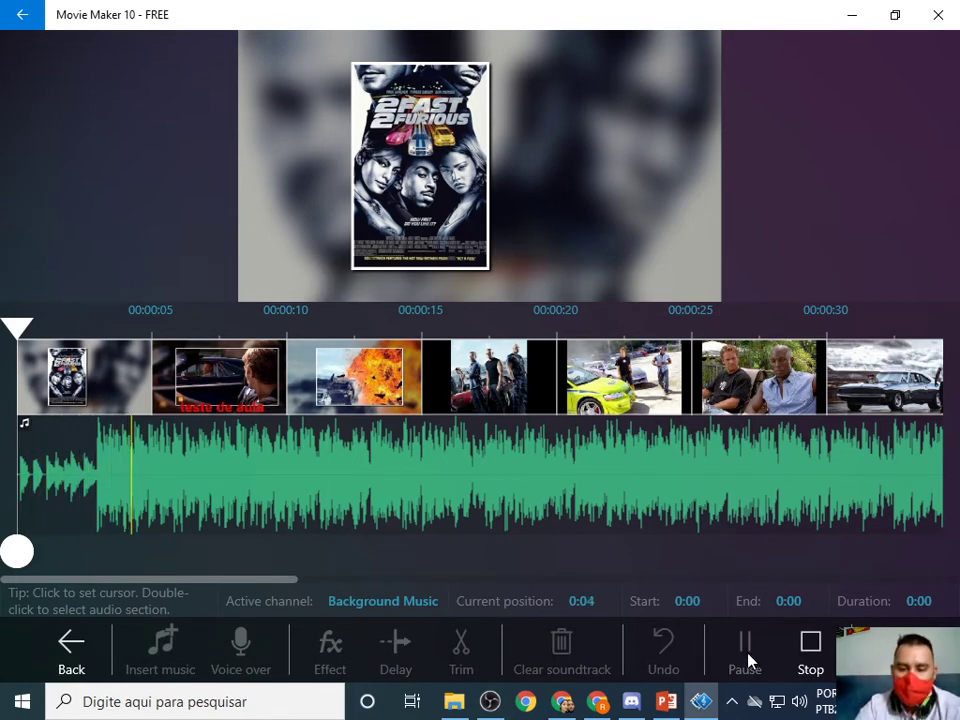
pyautogui.click(746, 655)
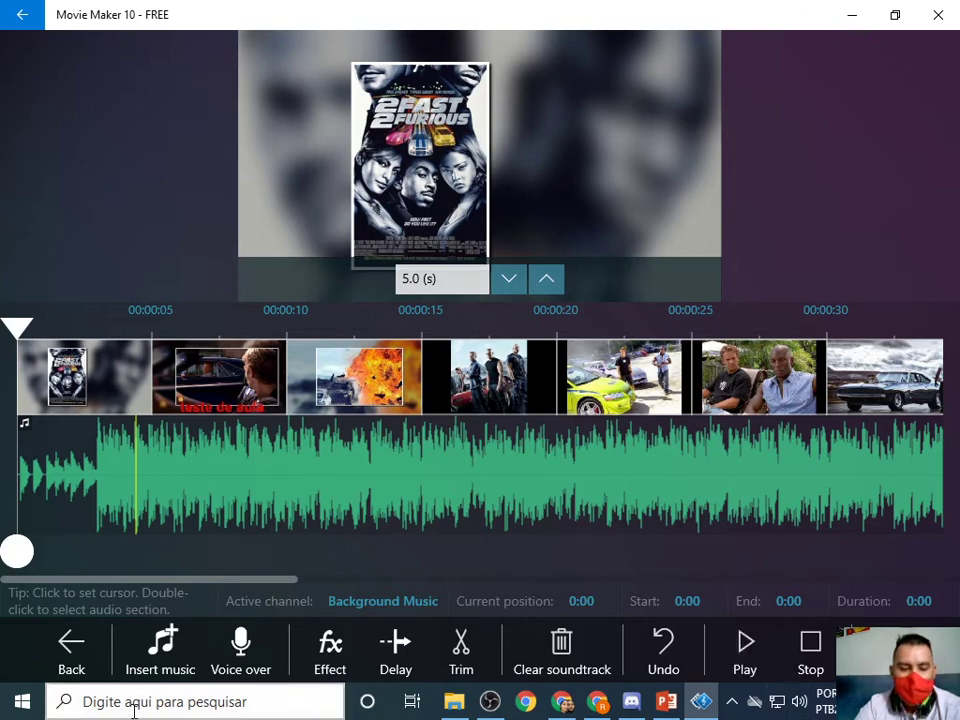
pyautogui.click(545, 288)
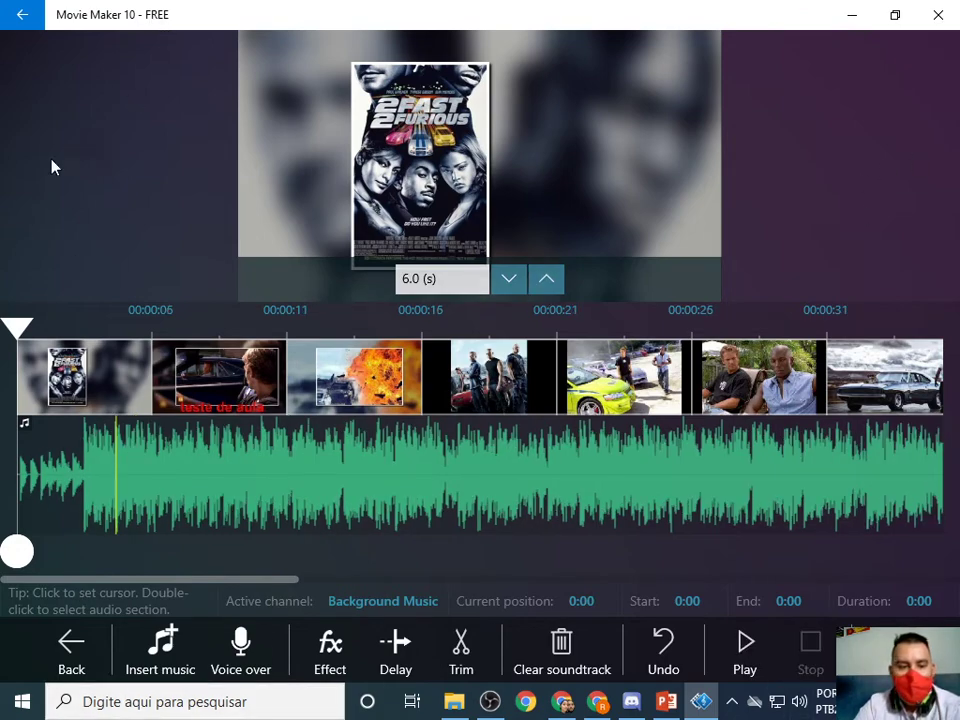
# Back in the main editor, play and pause the slideshow from the opening poster clip.
pyautogui.click(24, 27)
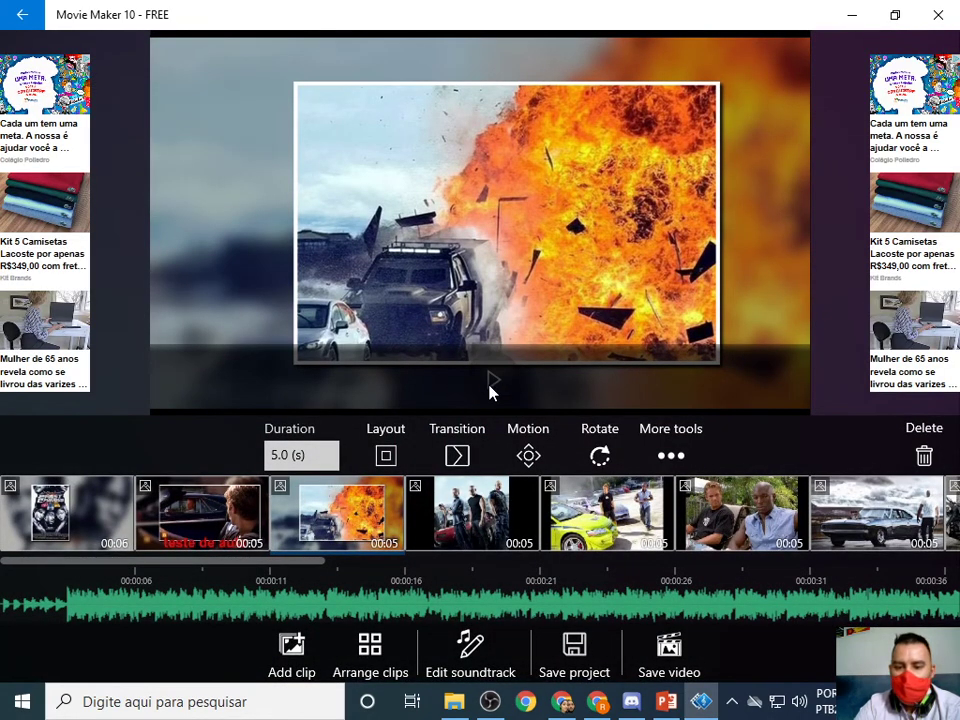
pyautogui.click(60, 535)
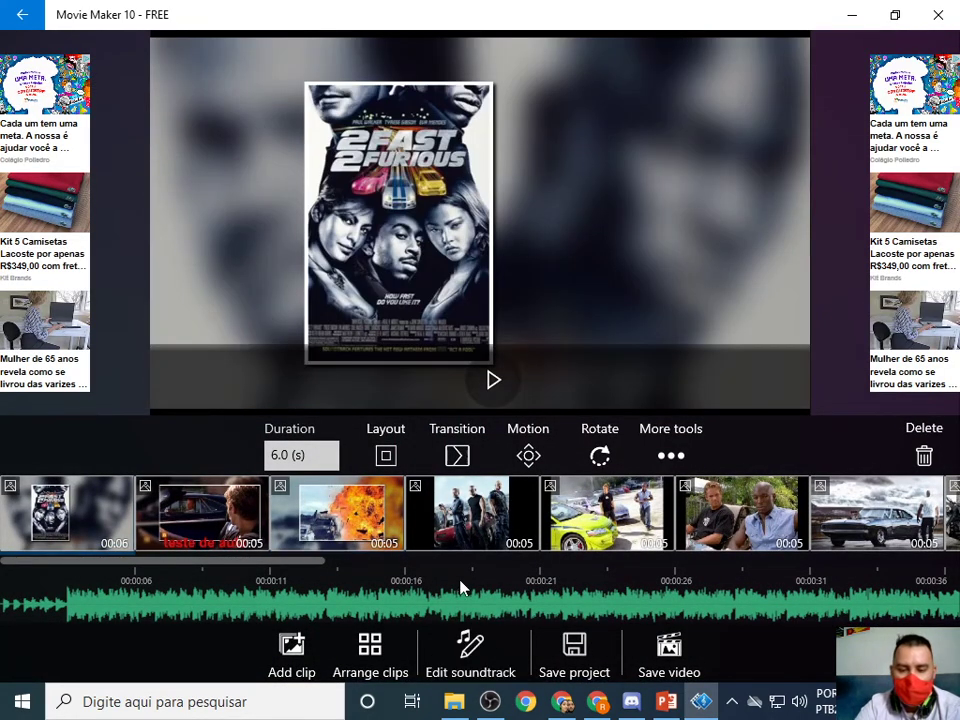
pyautogui.click(488, 386)
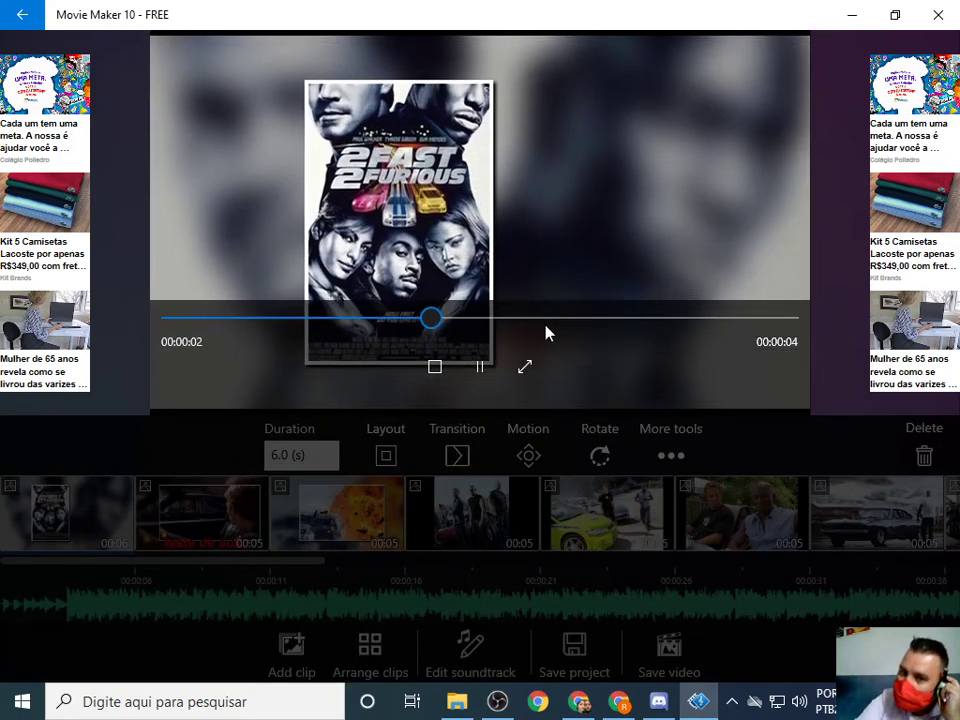
pyautogui.click(485, 370)
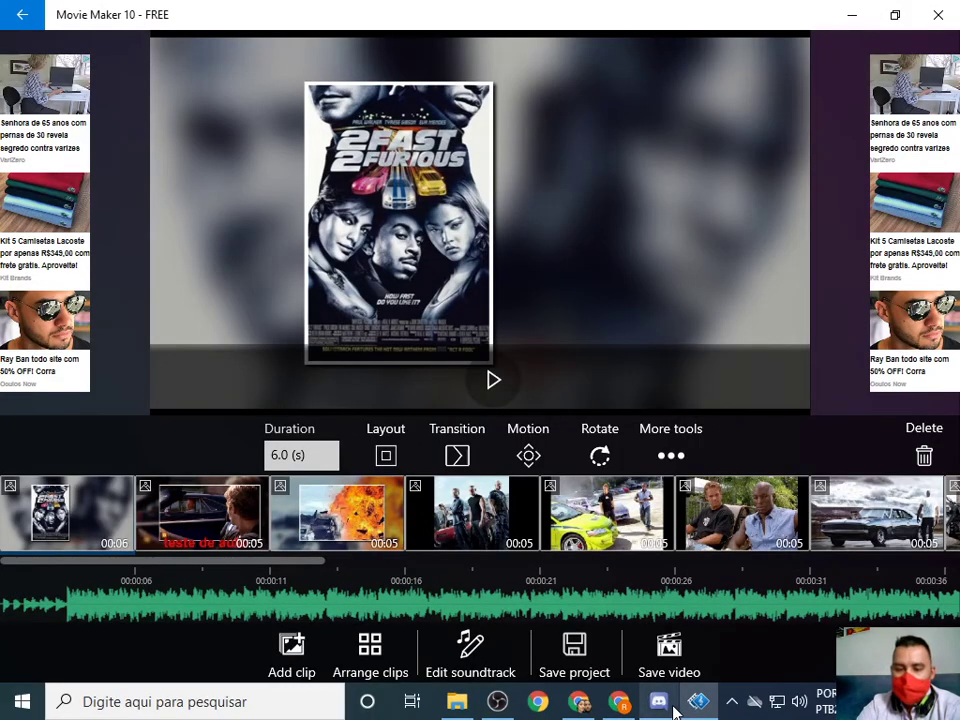
# Get past the free-version save notices and Store page to reach the video export options.
pyautogui.click(504, 560)
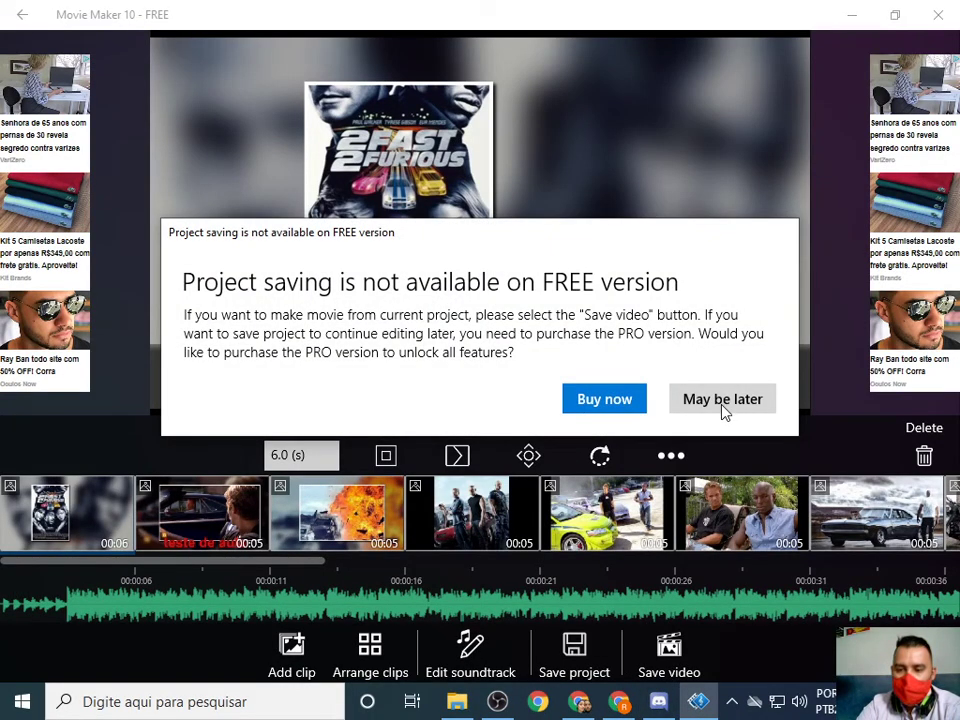
pyautogui.click(723, 400)
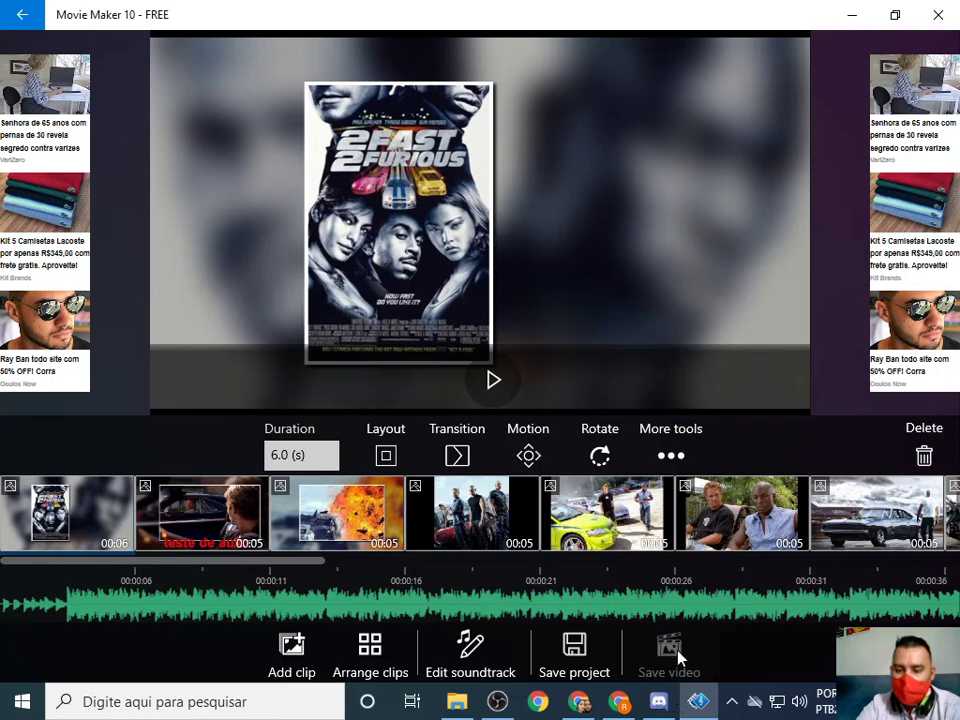
pyautogui.click(551, 375)
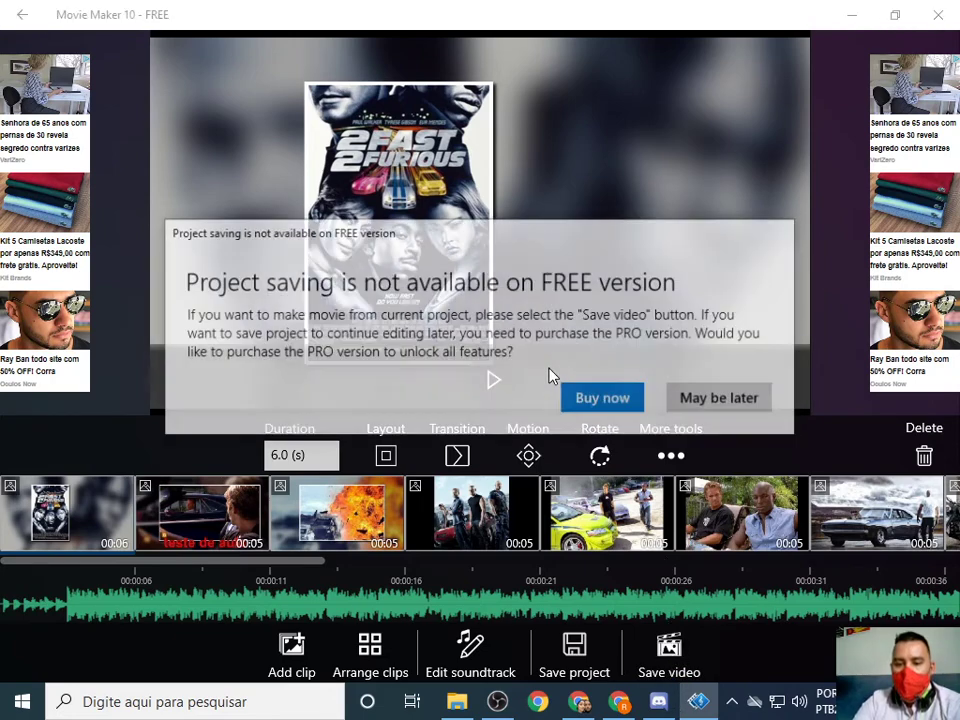
pyautogui.click(605, 401)
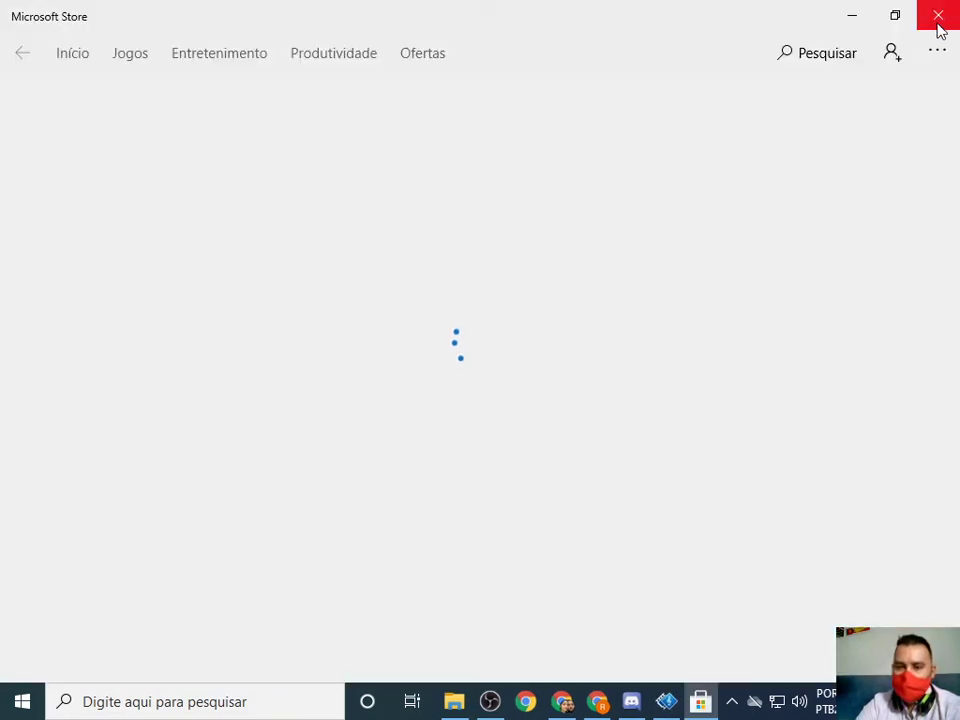
pyautogui.click(936, 25)
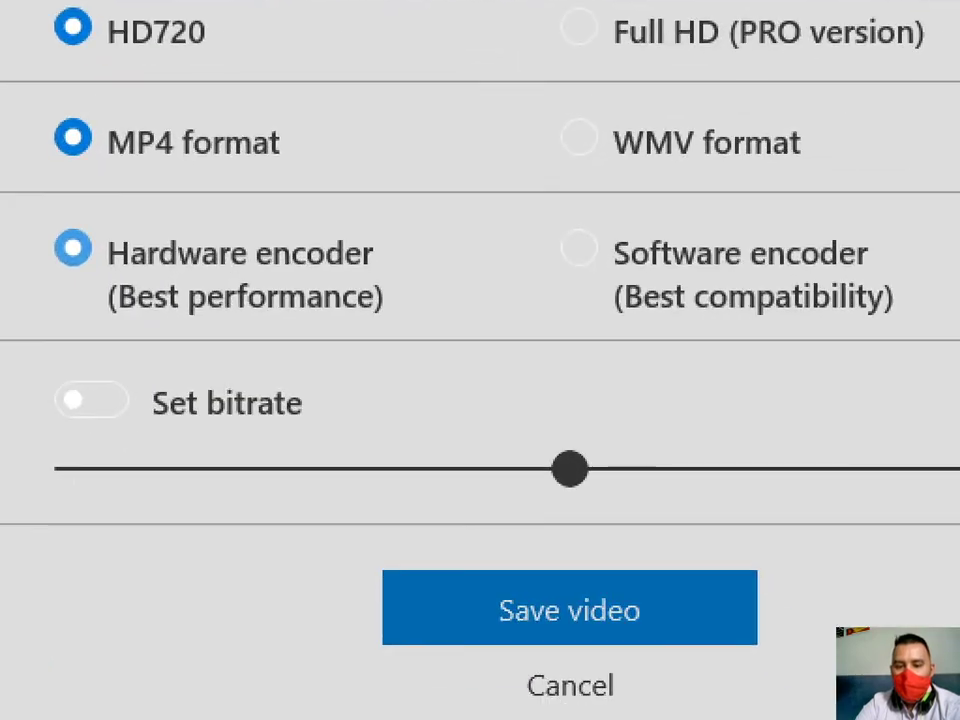
# Export the HD720 MP4 video to Área de Trabalho under the name 'aula'.
pyautogui.click(723, 627)
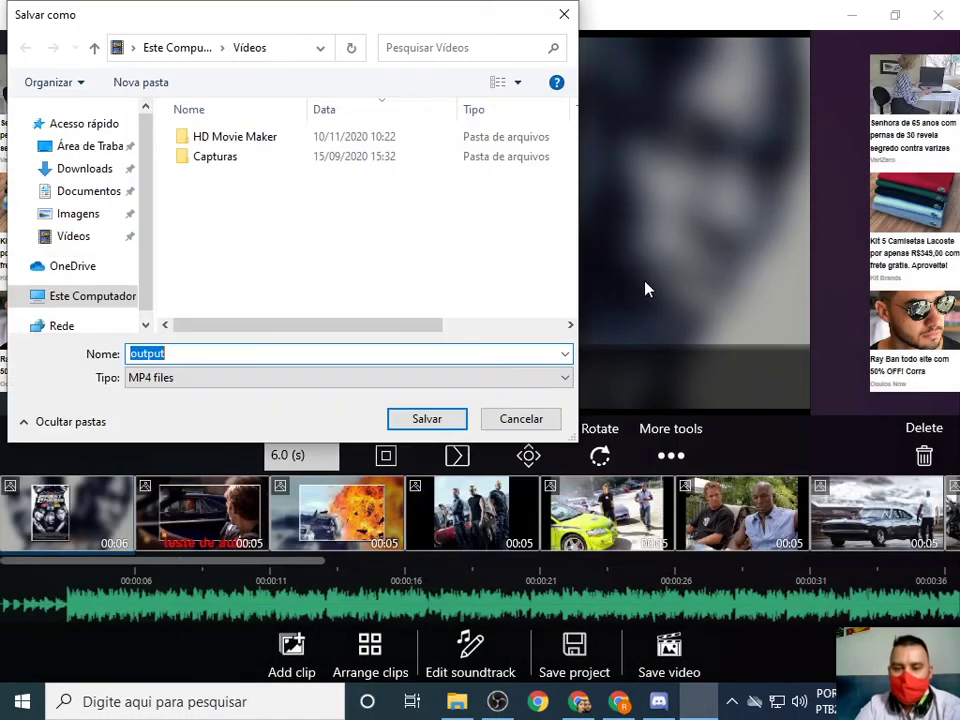
pyautogui.click(88, 148)
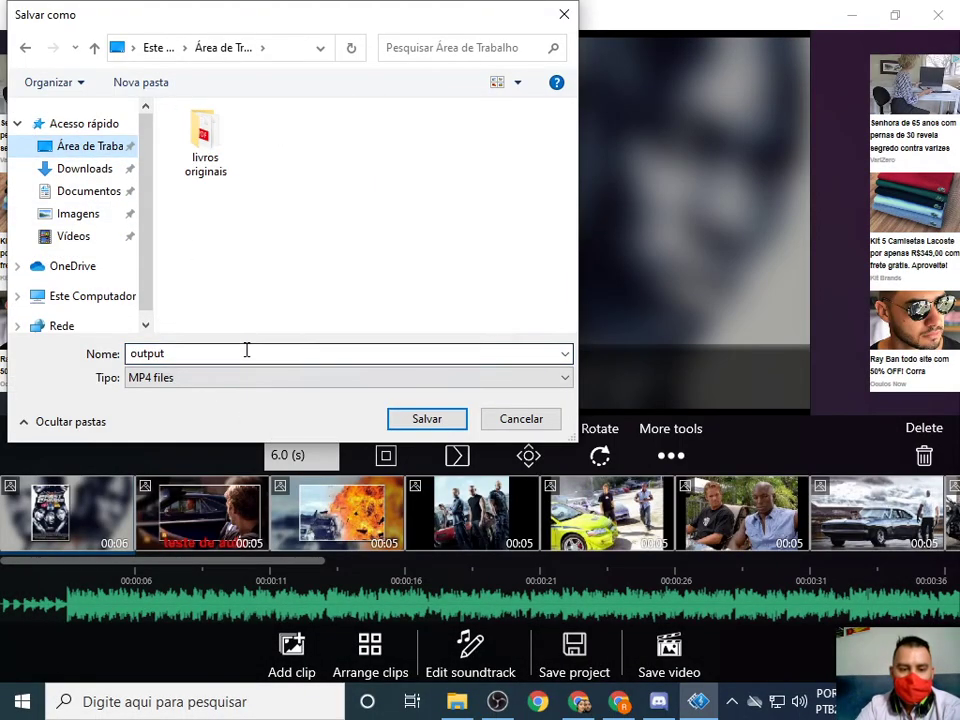
pyautogui.click(246, 353)
pyautogui.write('aula')
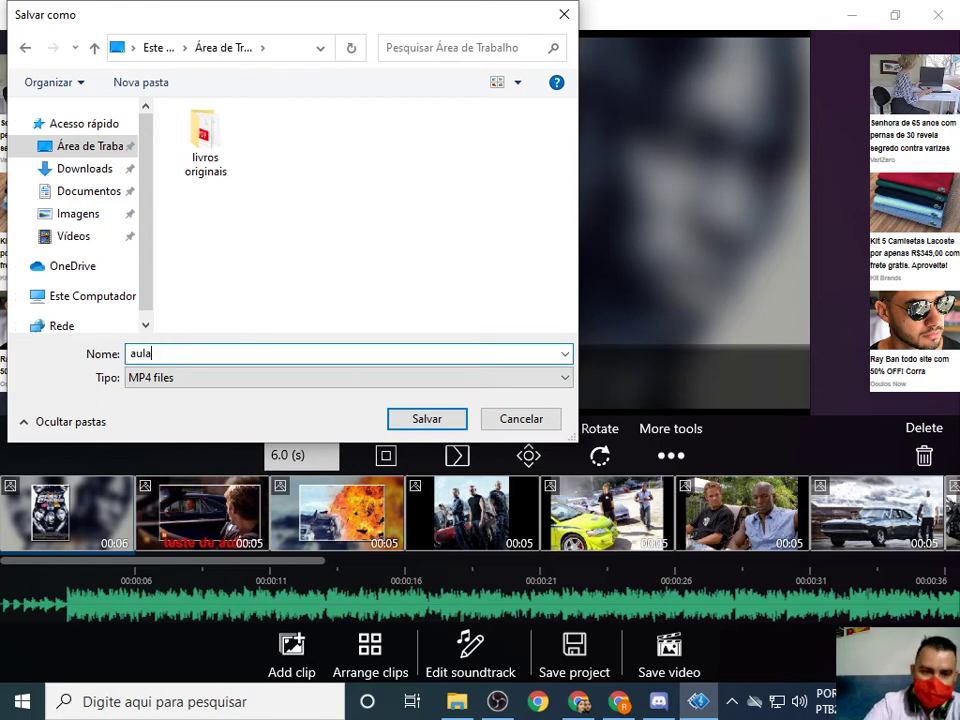
pyautogui.press('Return')
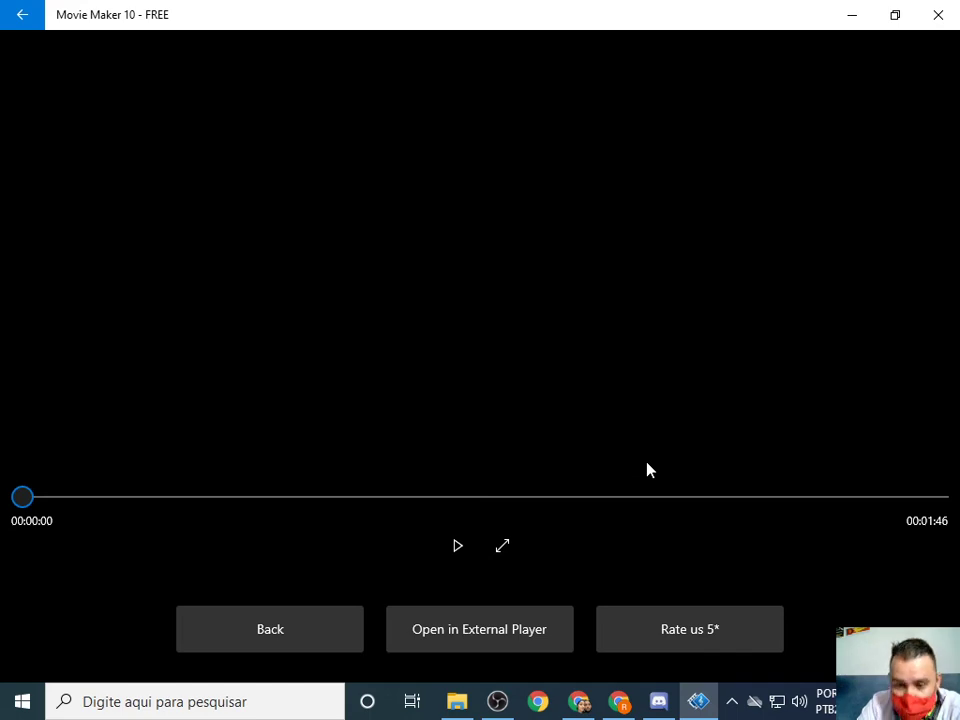
# Play and pause the finished video, then close Movie Maker and minimize the browser.
pyautogui.click(457, 548)
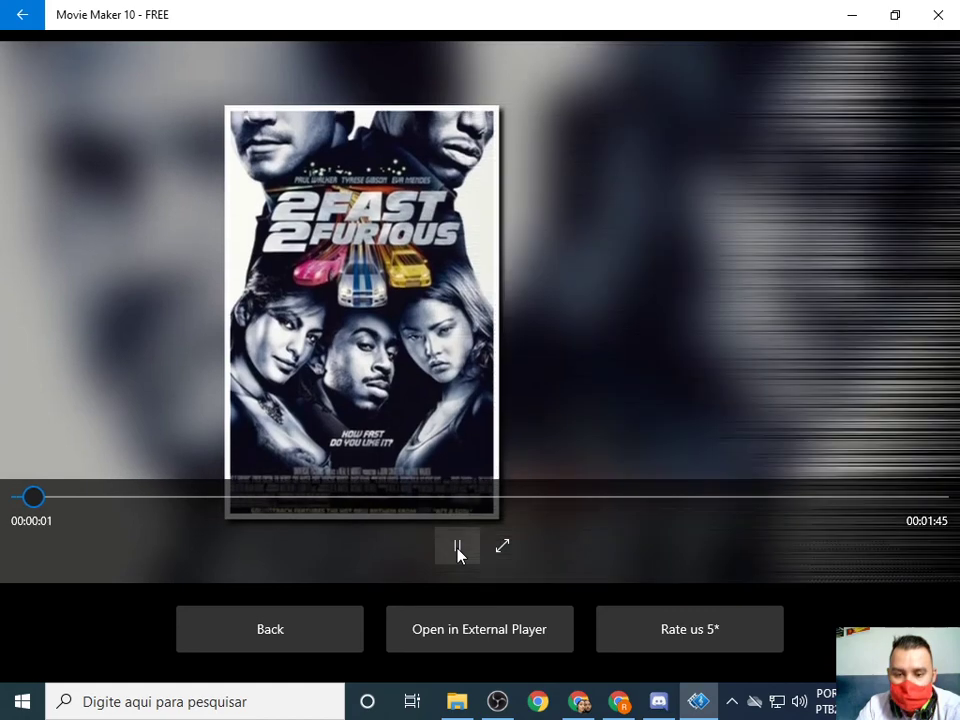
pyautogui.click(458, 550)
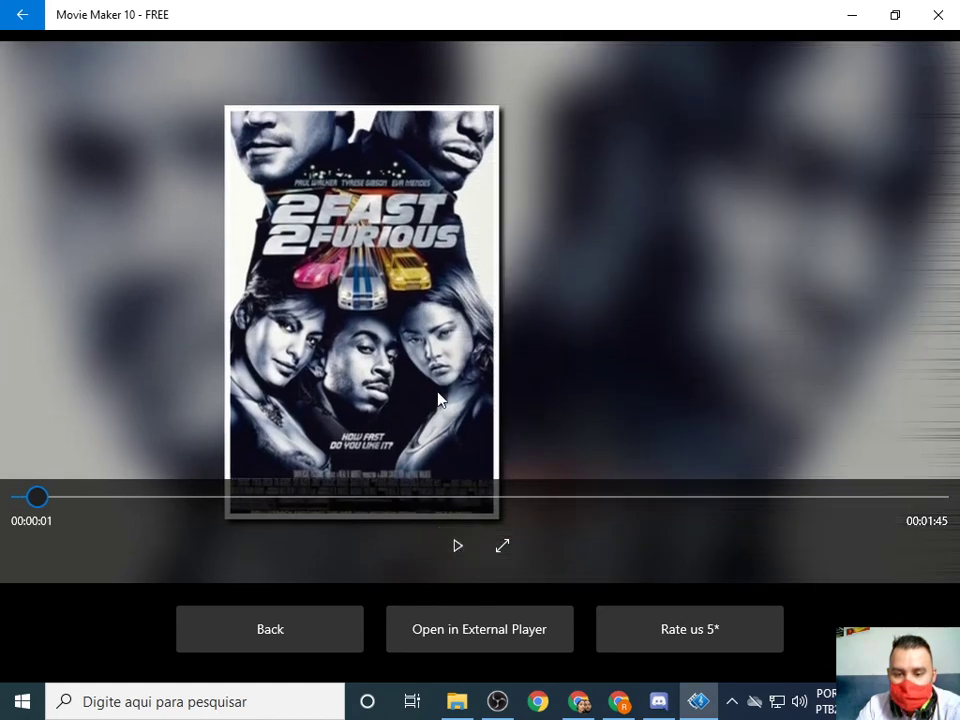
pyautogui.click(948, 24)
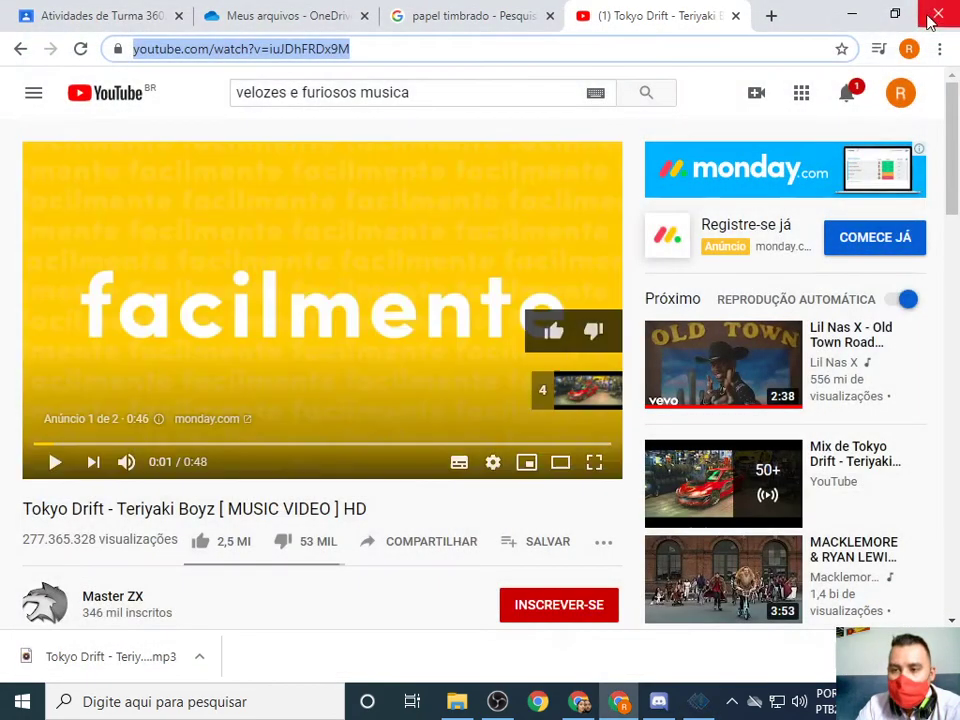
pyautogui.click(852, 16)
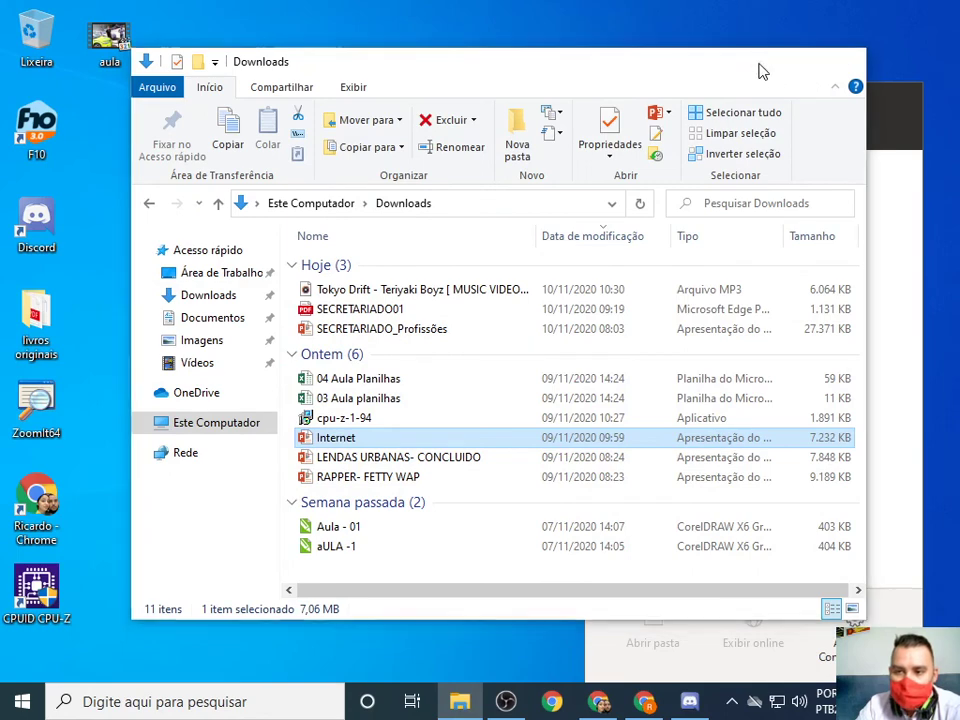
# Move the aula video icon to the middle of the desktop and restore the Downloads folder.
pyautogui.click(759, 61)
pyautogui.moveTo(128, 66); pyautogui.dragTo(290, 251)
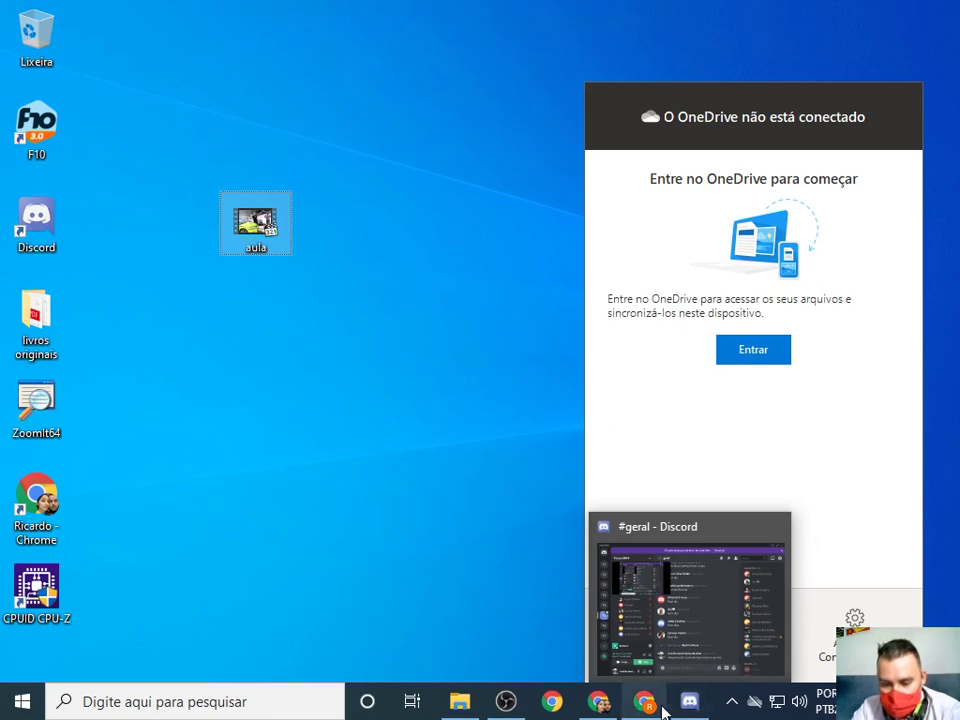
pyautogui.click(459, 701)
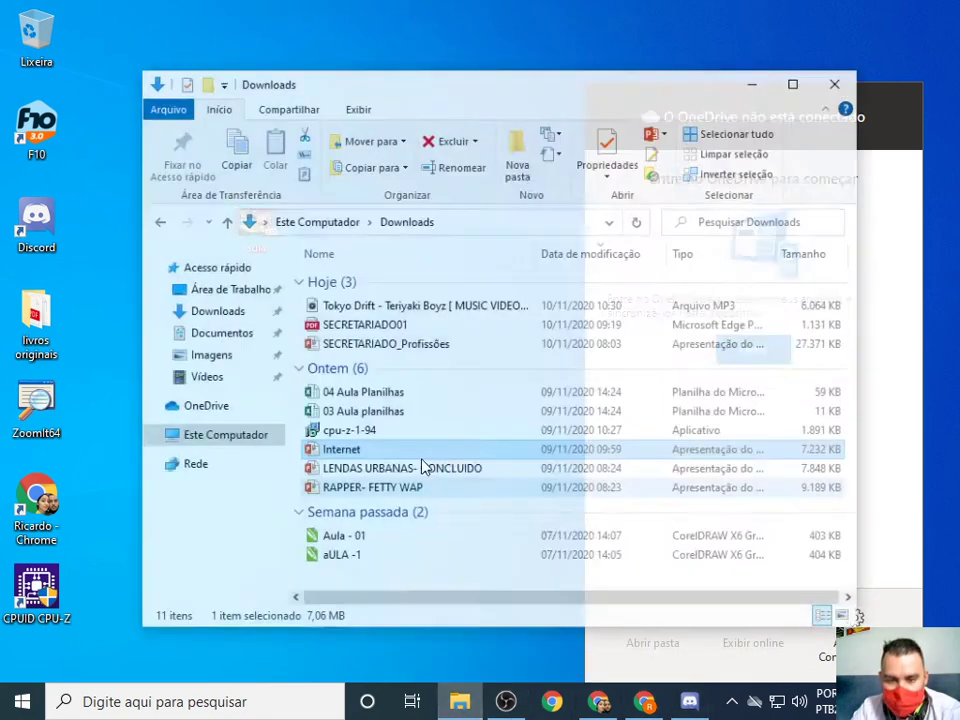
# Open the Internet presentation maximized and go to slide 90, AULA 07.
pyautogui.doubleClick(366, 441)
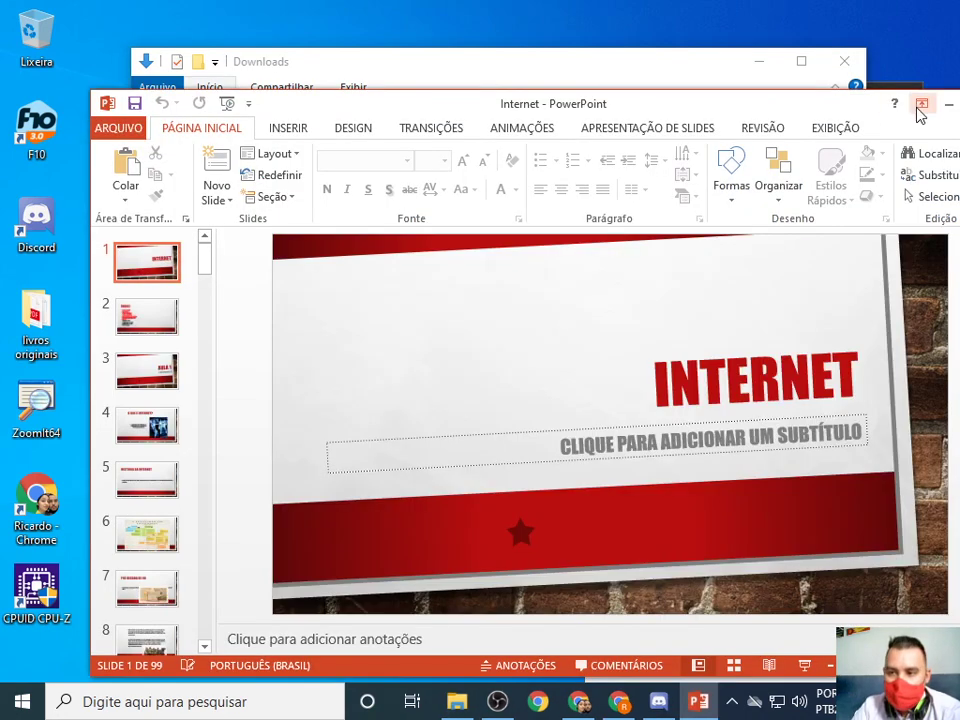
pyautogui.doubleClick(686, 101)
pyautogui.scroll(-2, 28, 462)
pyautogui.scroll(-1, 28, 462)
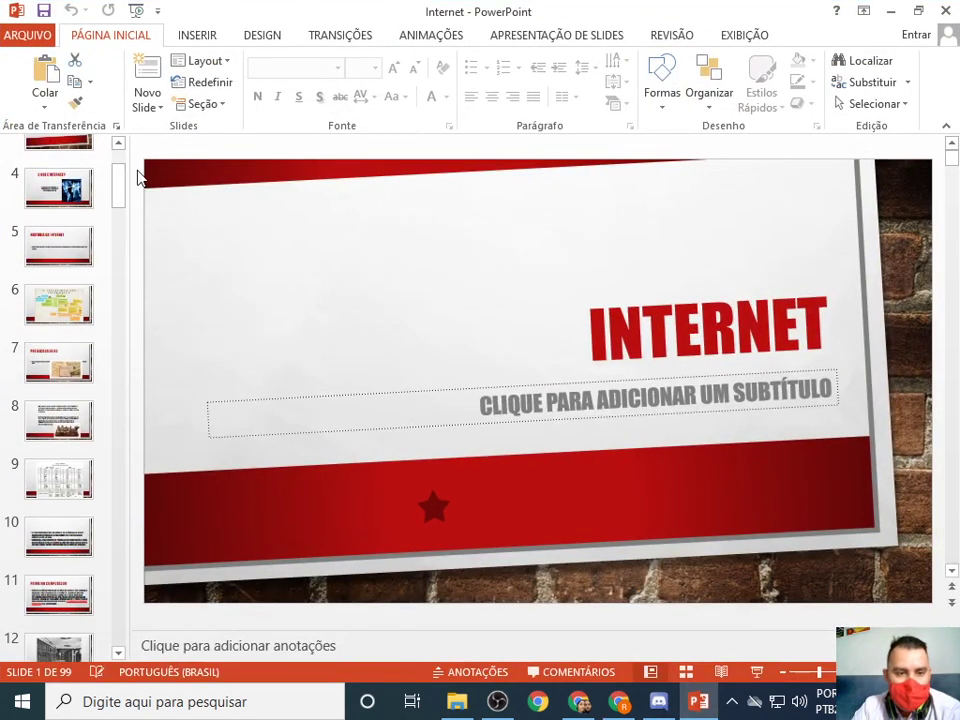
pyautogui.moveTo(120, 196); pyautogui.dragTo(111, 568)
pyautogui.scroll(-2, 52, 512)
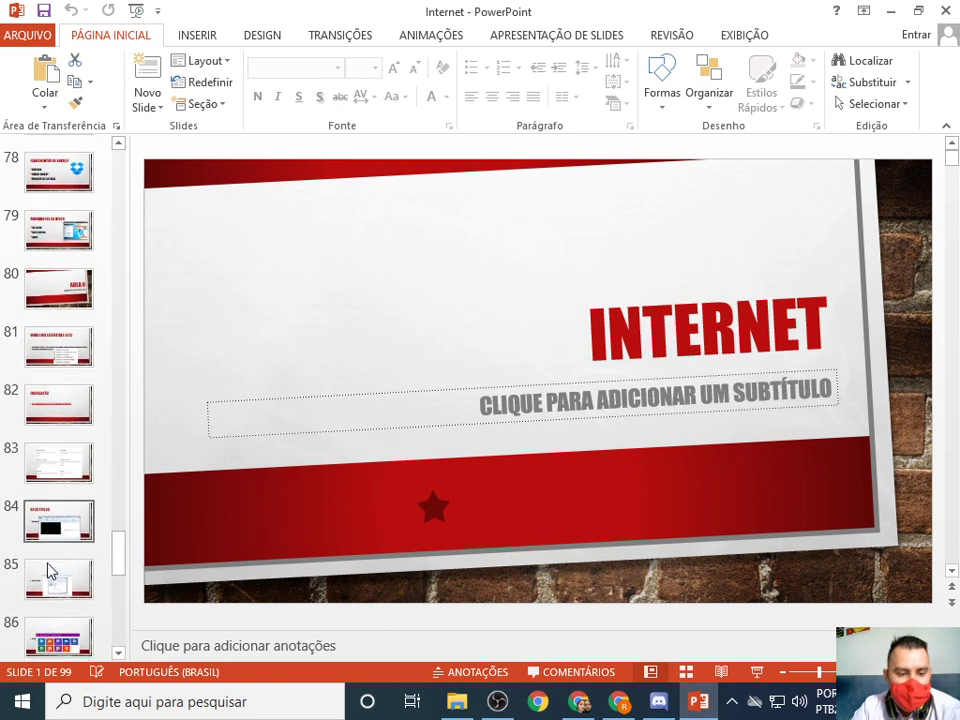
pyautogui.click(47, 622)
pyautogui.scroll(-1, 55, 615)
pyautogui.scroll(-3, 62, 606)
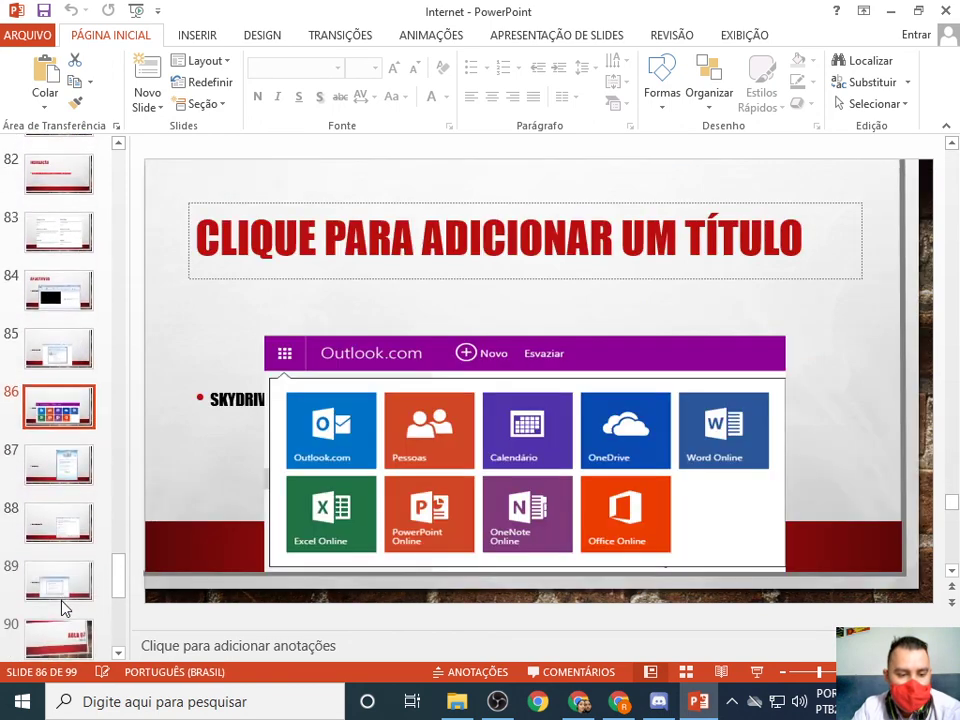
pyautogui.click(84, 518)
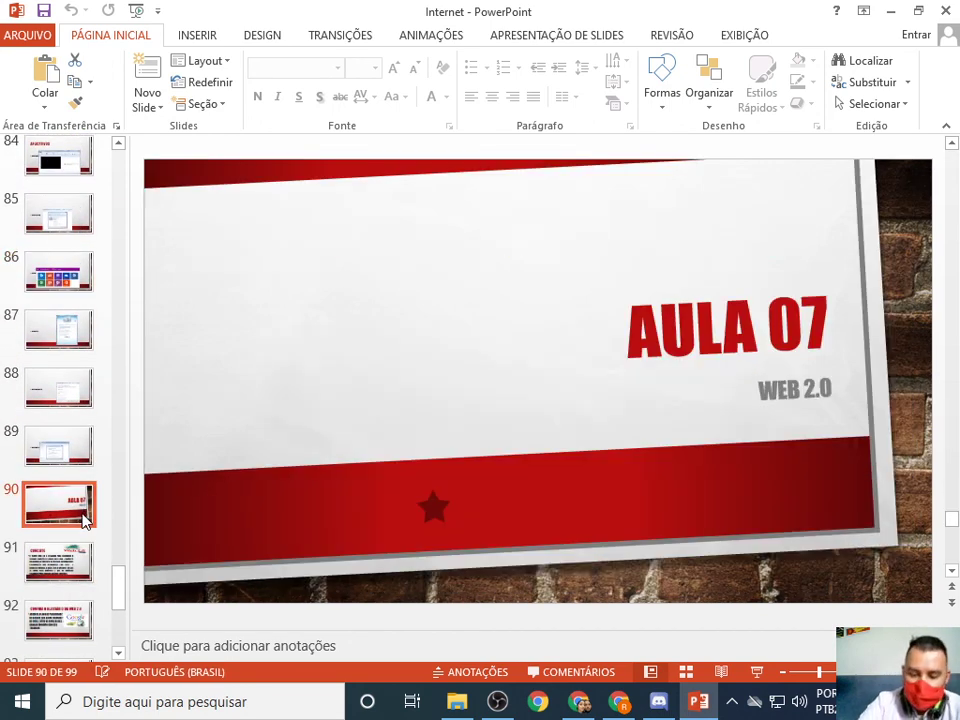
# Briefly present the AULA 07 slide full-screen, then switch to OBS Studio.
pyautogui.hotkey('shift', 'F5')
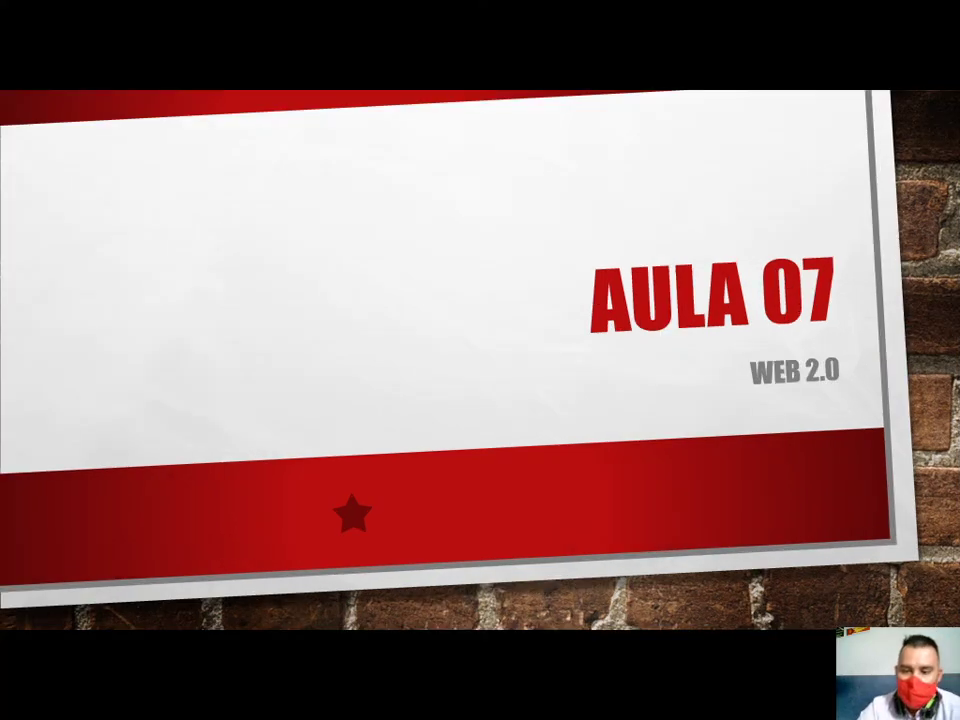
pyautogui.press('Escape')
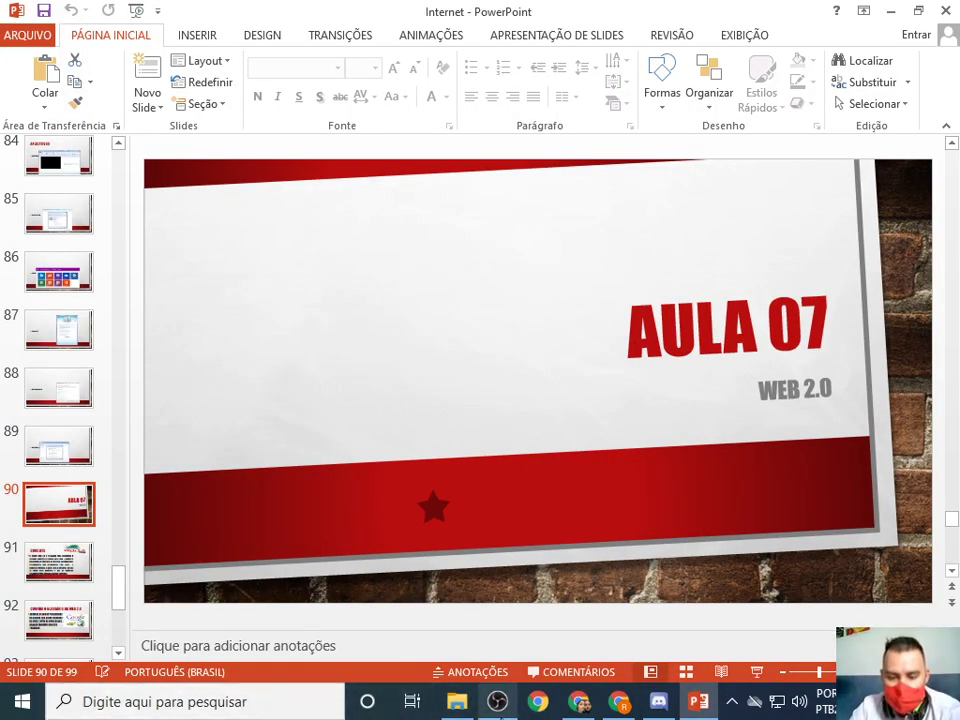
pyautogui.click(498, 702)
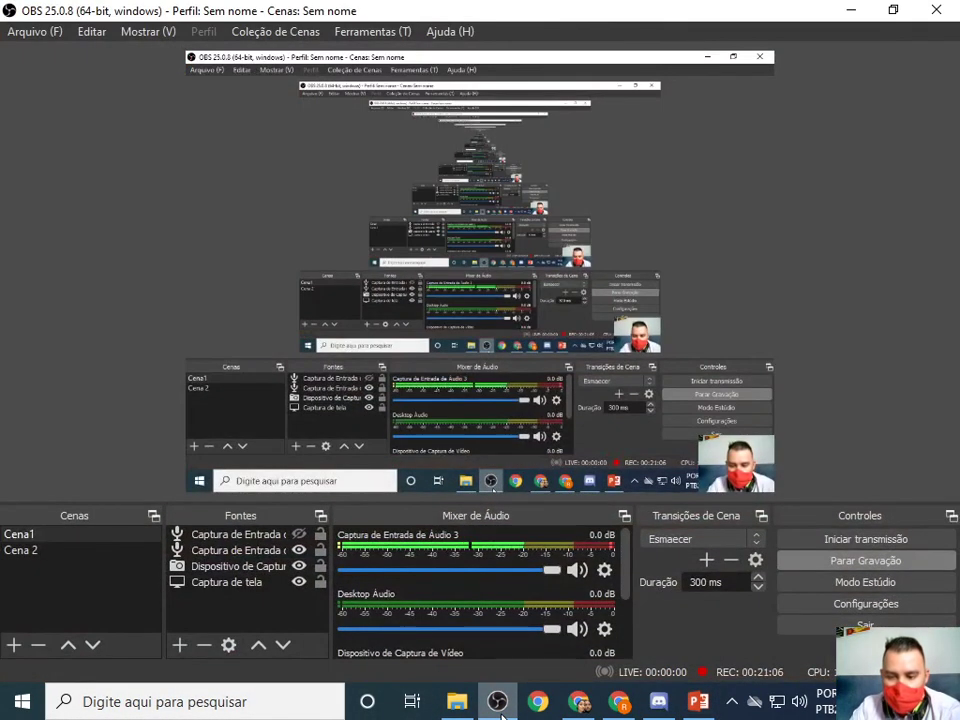